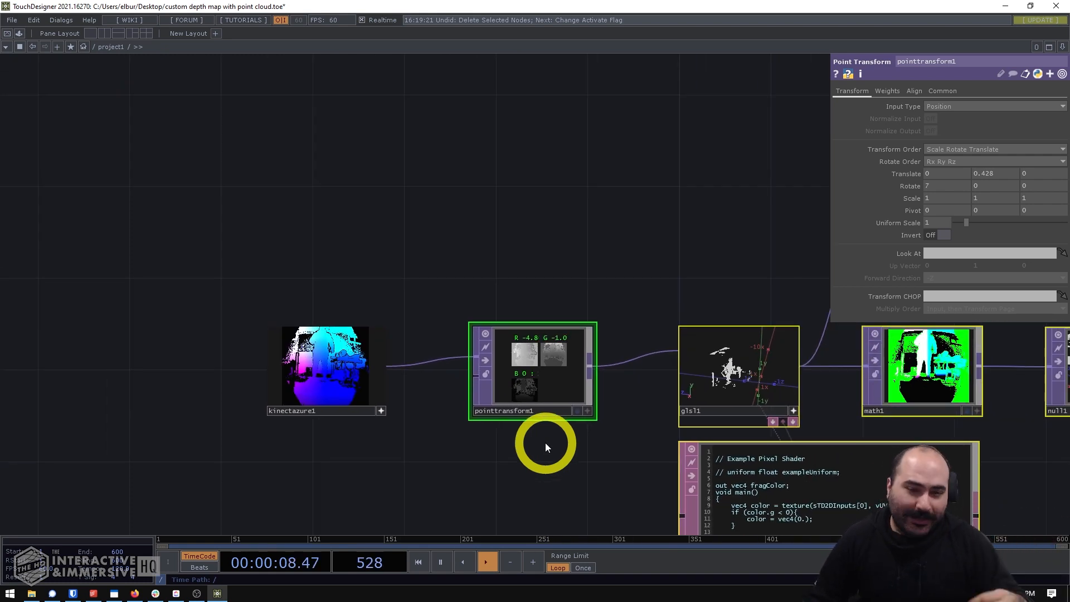
- Examine the existing node network, focusing on the Kinect Azure point cloud source and the Point Transform node it feeds
left_click_drag(565, 472, 539, 460)
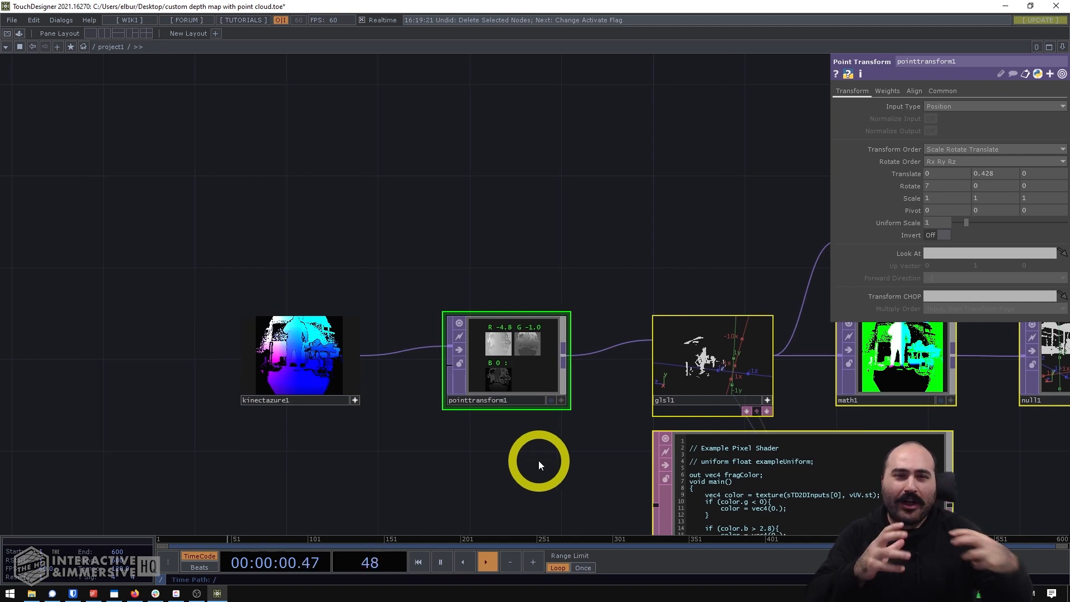
left_click_drag(786, 467, 450, 415)
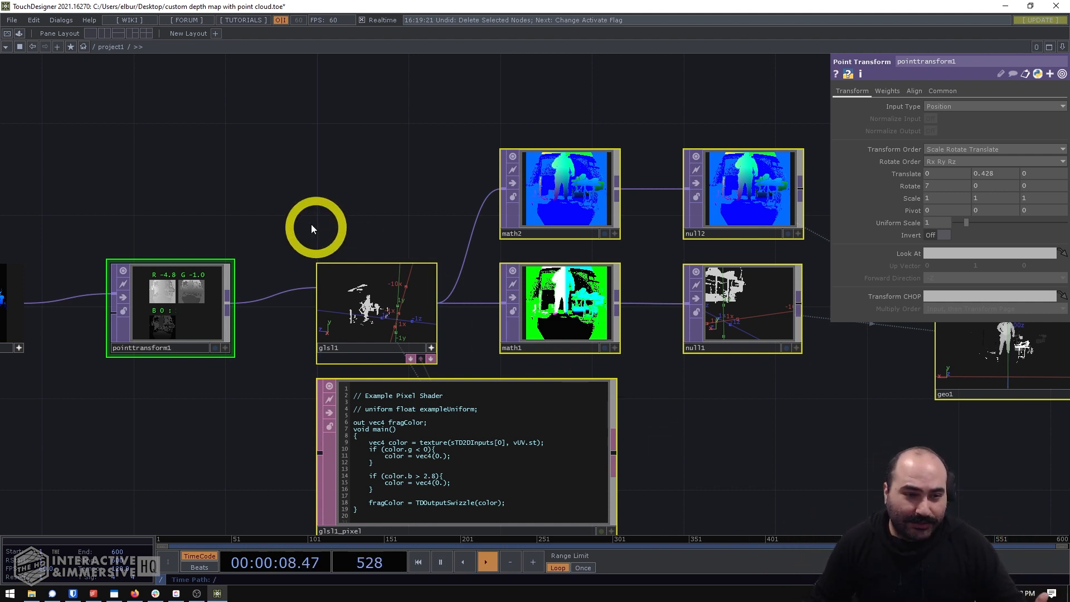
left_click_drag(307, 182, 469, 180)
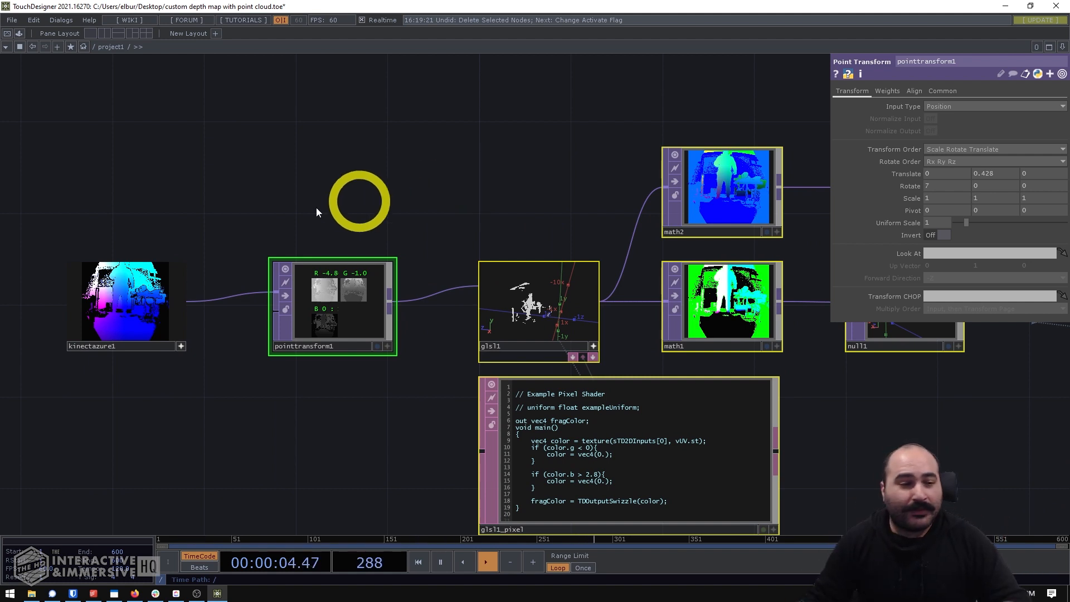
left_click_drag(148, 209, 385, 196)
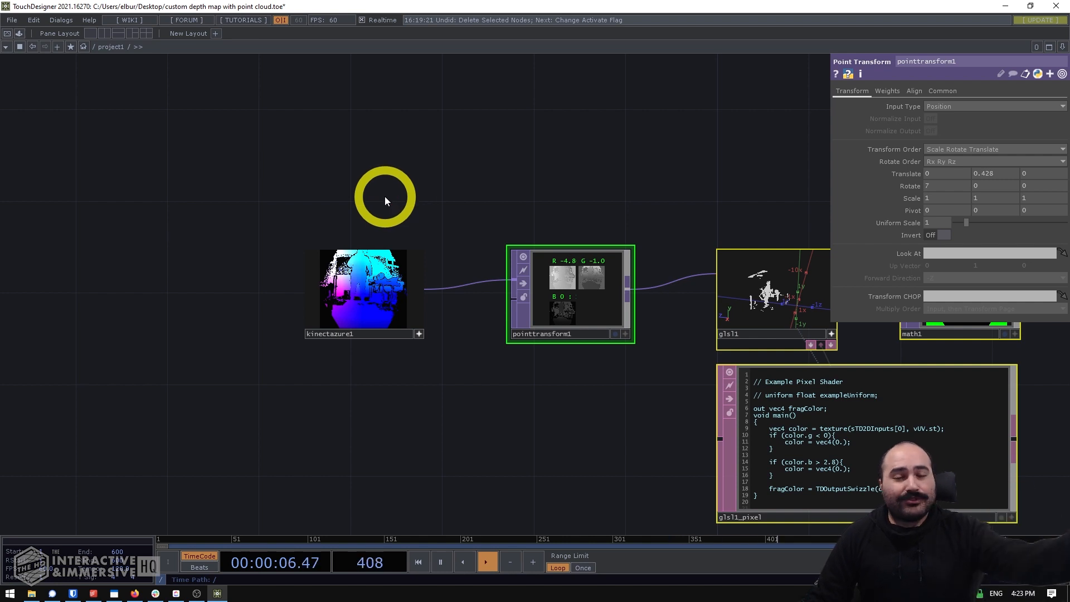
scroll(332, 223, "up", 5)
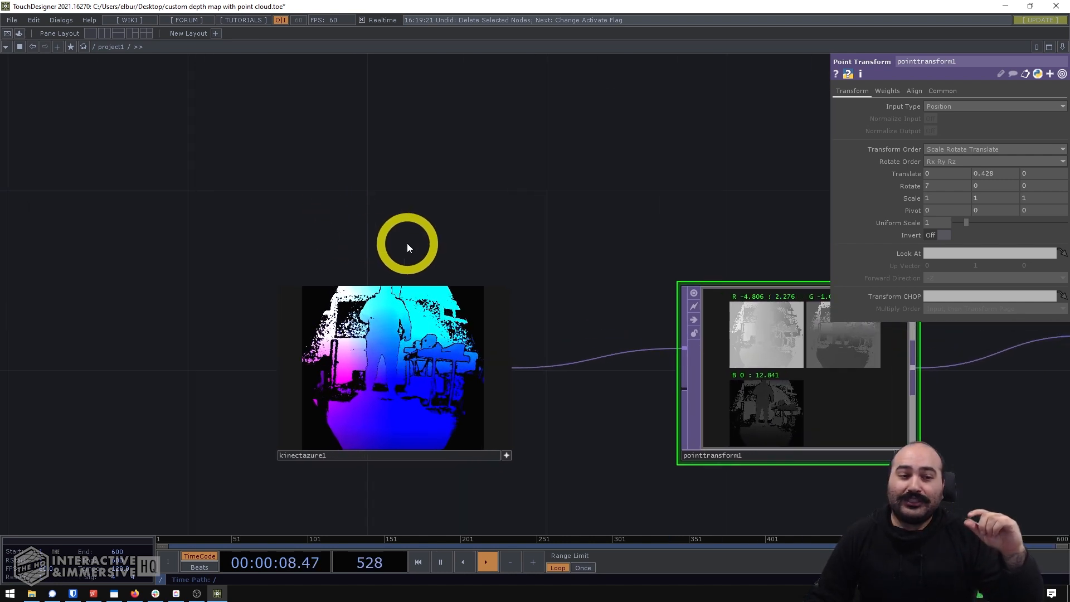
scroll(268, 371, "up", 4)
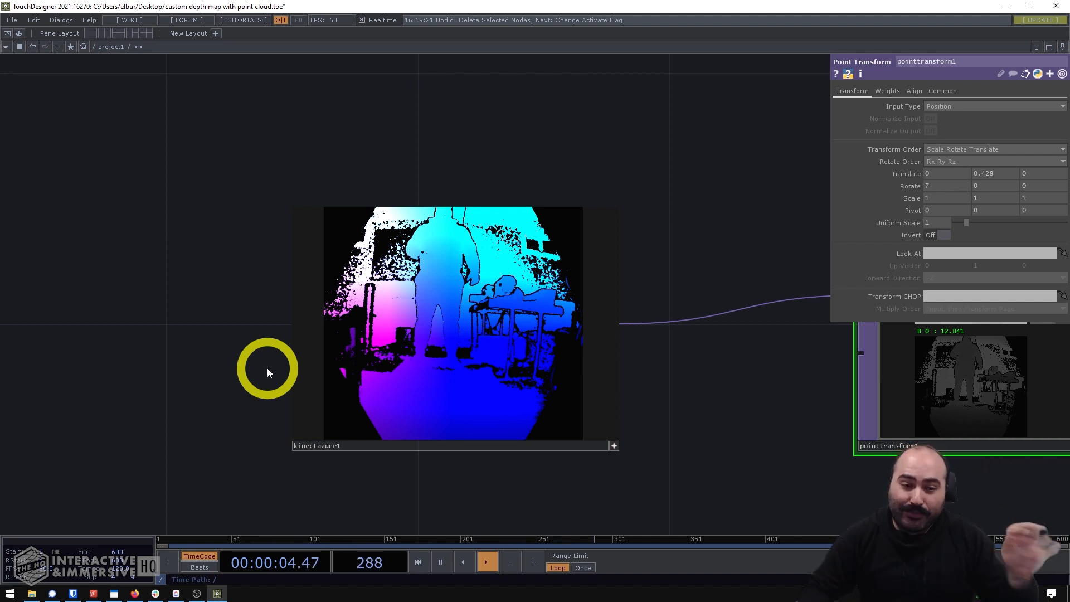
left_click_drag(753, 382, 411, 370)
scroll(411, 370, "down", 4)
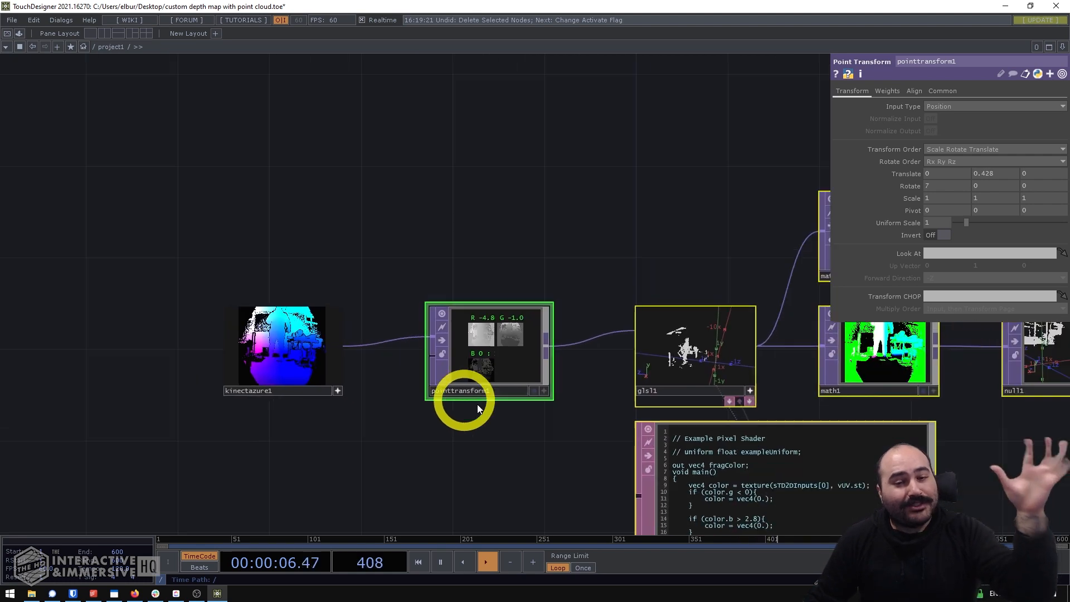
- Follow the network through the GLSL shader, Math, Null and Geometry nodes and examine the depth image in render1
left_click_drag(478, 409, 427, 411)
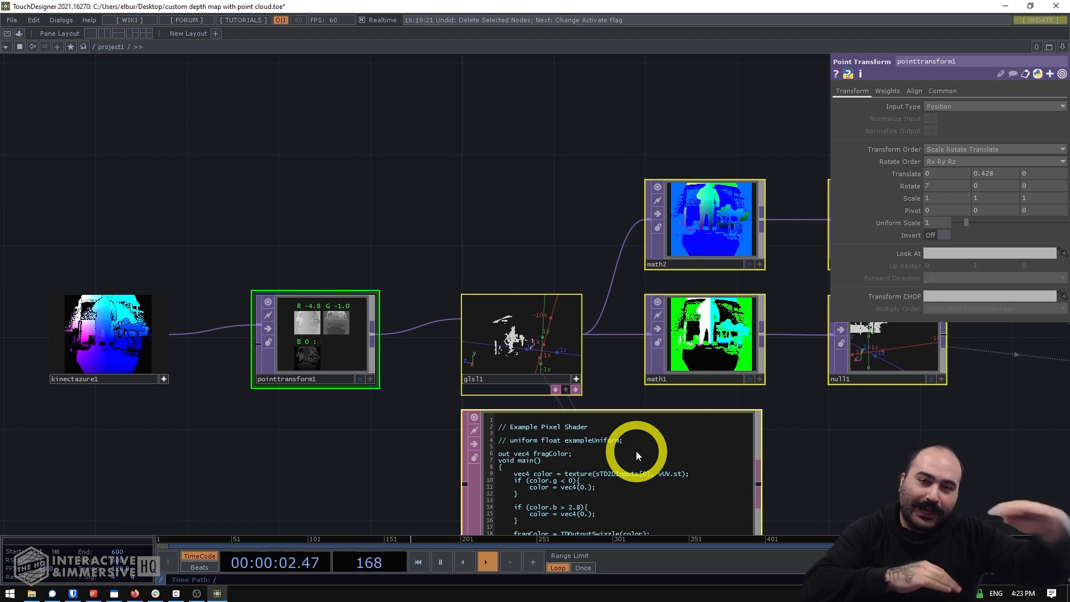
left_click_drag(856, 429, 743, 428)
left_click_drag(864, 474, 359, 385)
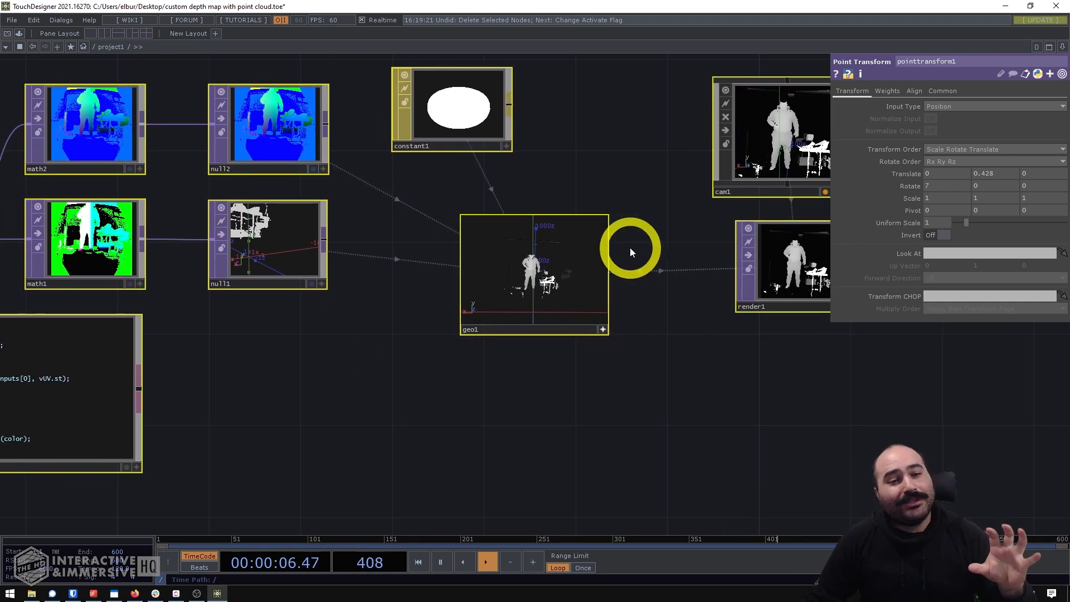
left_click_drag(673, 242, 503, 232)
scroll(674, 217, "up", 6)
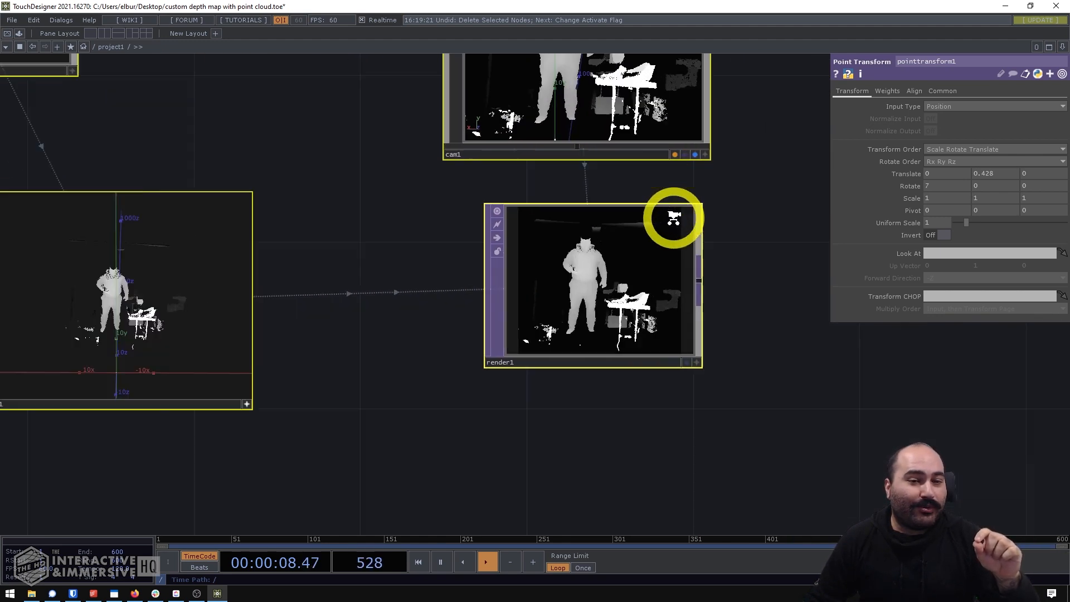
scroll(536, 342, "up", 2)
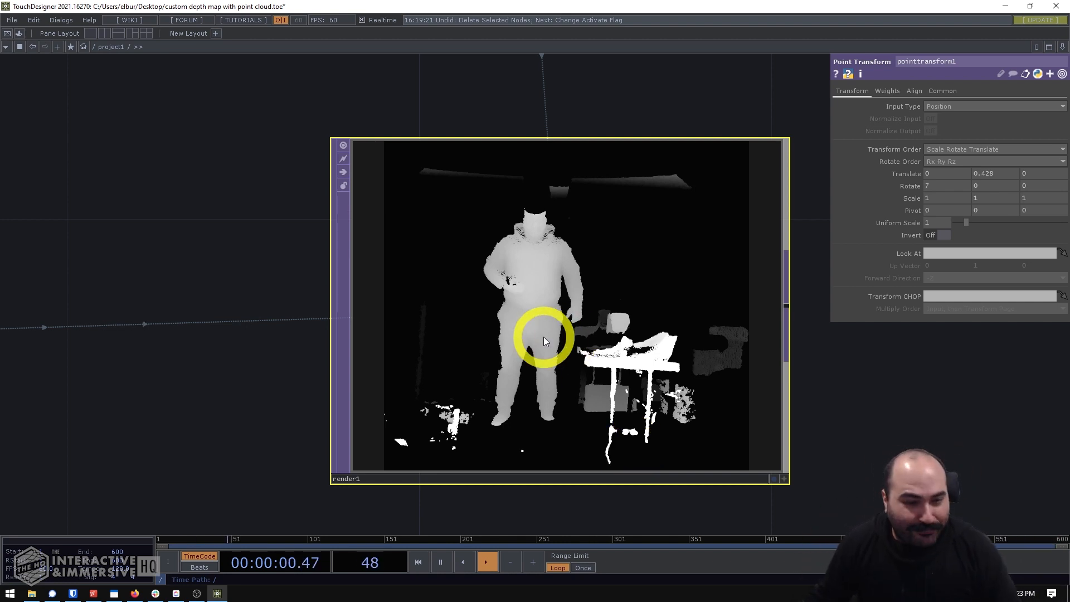
- Delete every node downstream of kinectazure1, from pointtransform1 and the shader through to the camera and render
scroll(544, 336, "down", 8)
left_click_drag(485, 461, 719, 448)
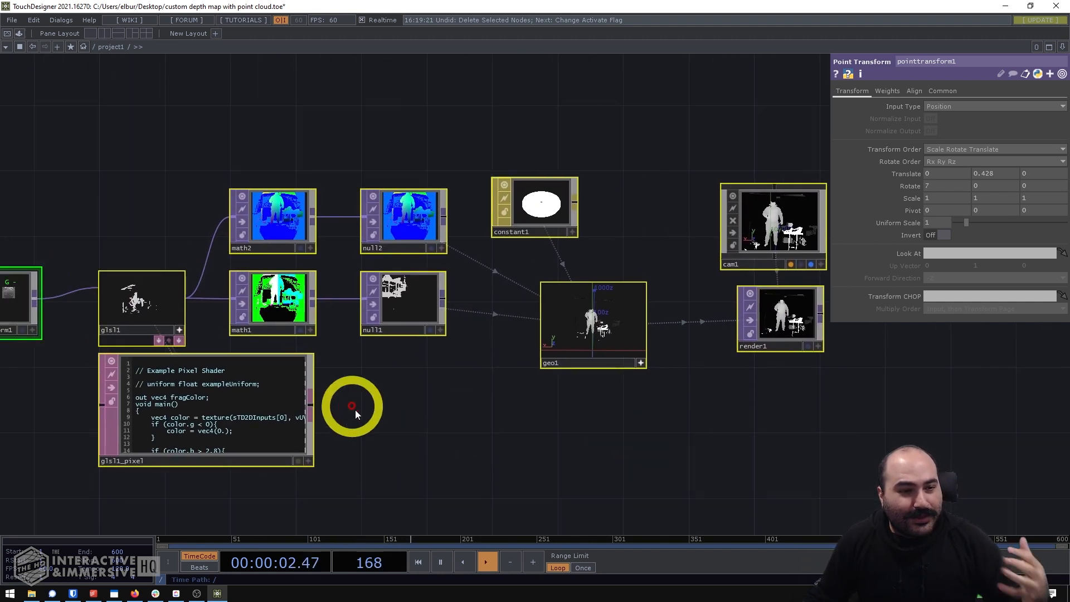
left_click_drag(409, 425, 568, 451)
scroll(658, 438, "down", 3)
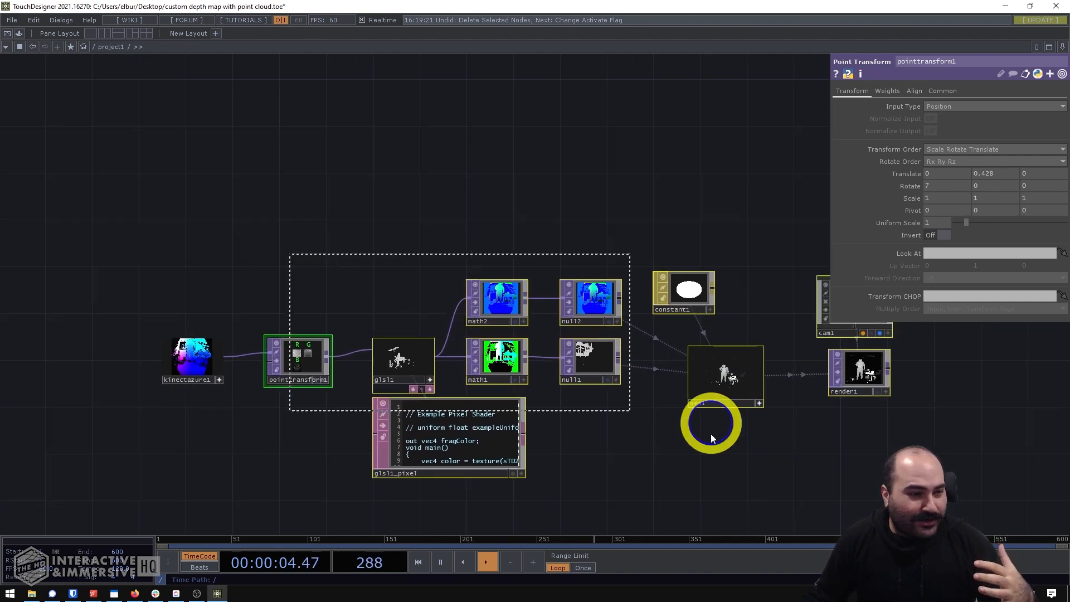
key("Delete")
- Switch the active viewer of kinectazure1 from the colour image to the 3D point cloud display
scroll(203, 390, "up", 3)
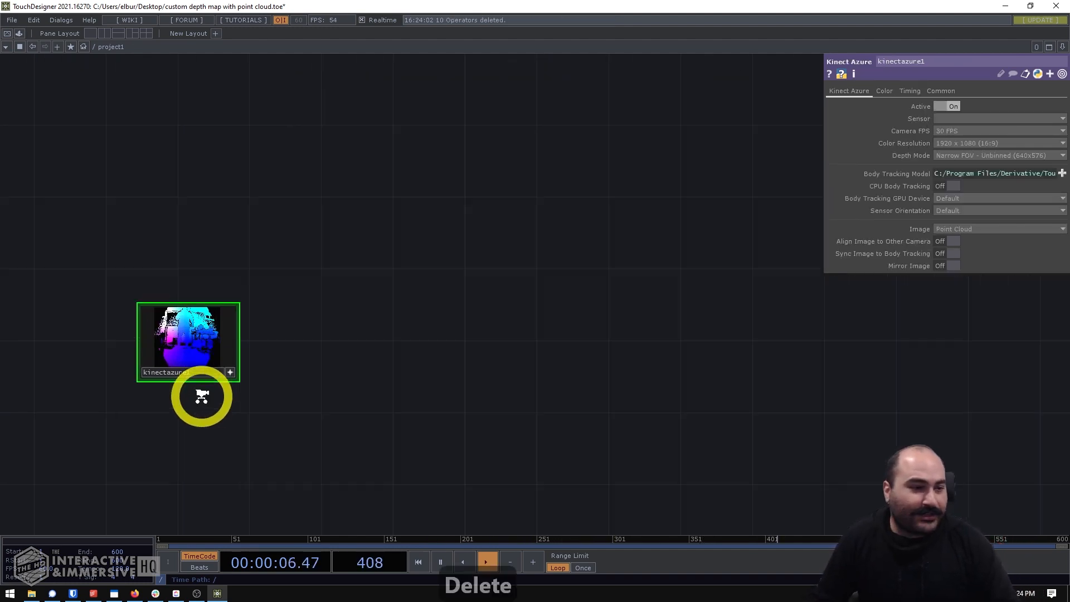
scroll(202, 397, "up", 2)
left_click_drag(217, 392, 335, 391)
scroll(251, 360, "up", 6)
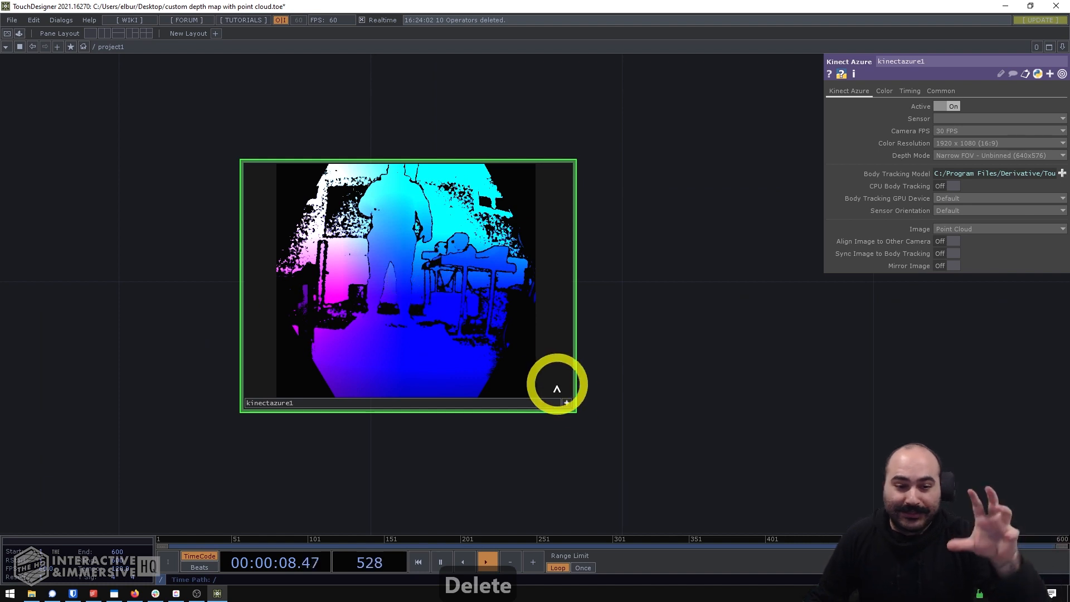
left_click(567, 403)
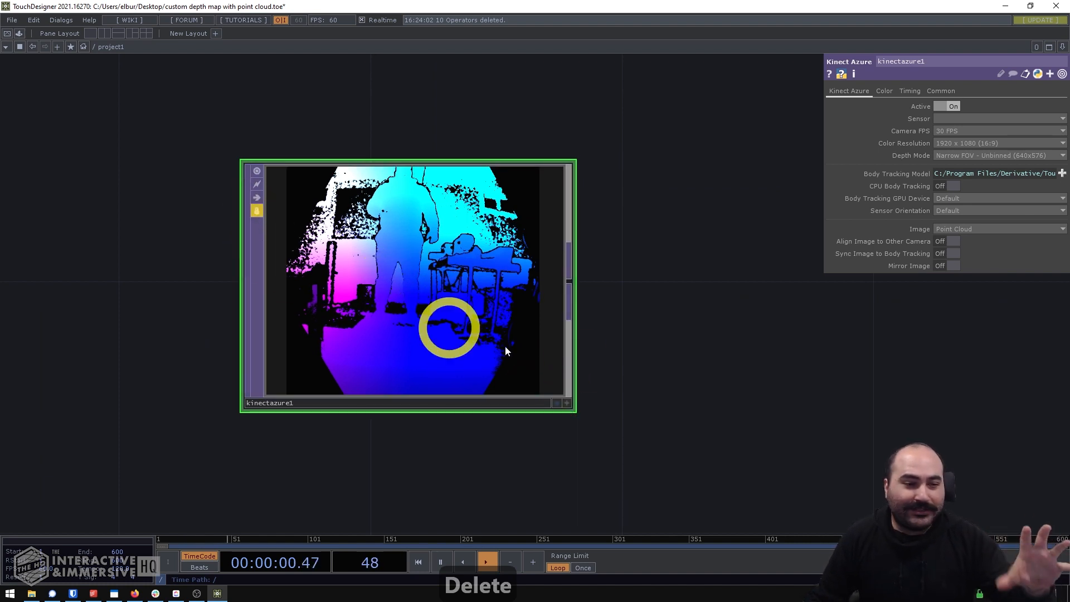
left_click(567, 402)
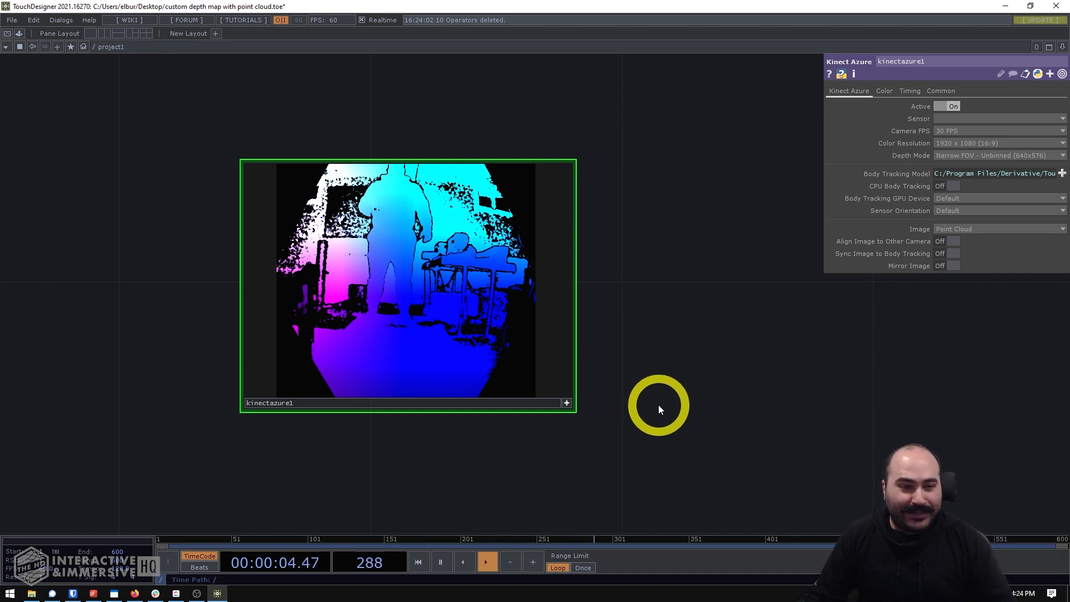
left_click_drag(664, 402, 652, 403)
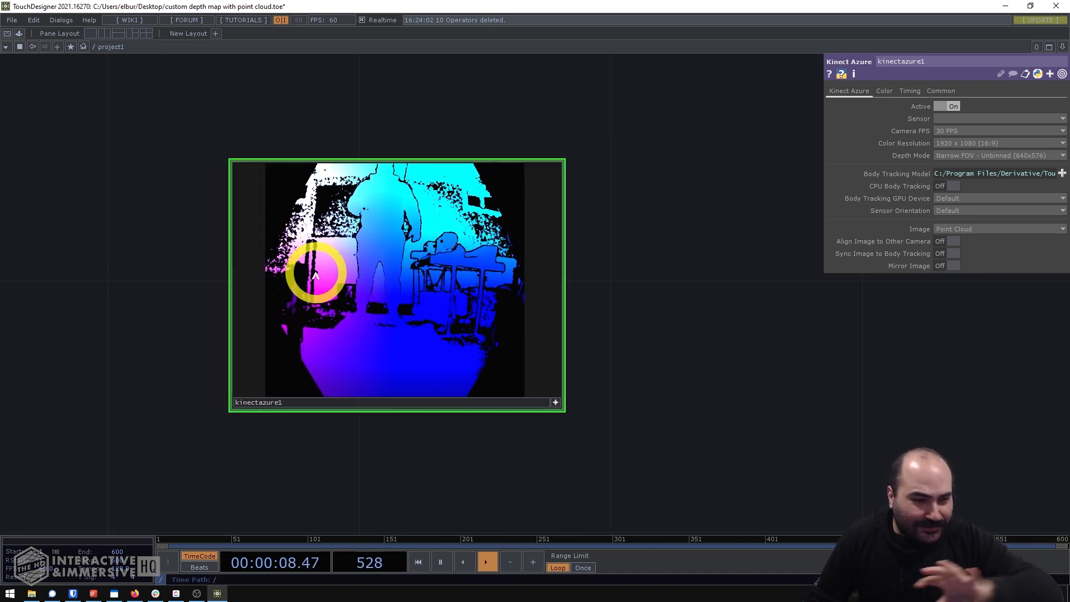
left_click_drag(641, 307, 721, 315)
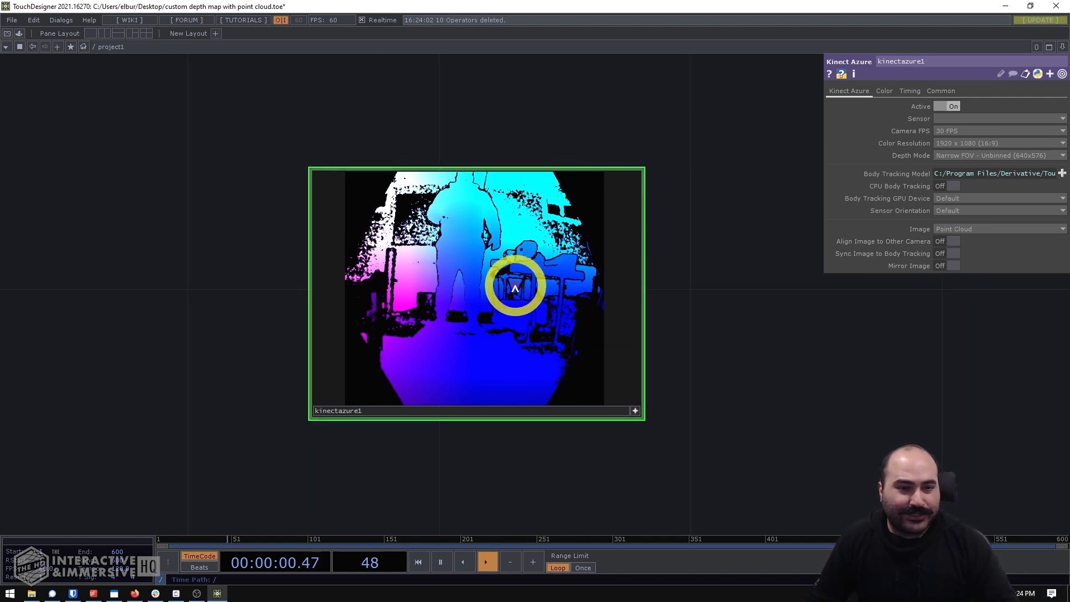
key("v")
scroll(498, 462, "up", 2)
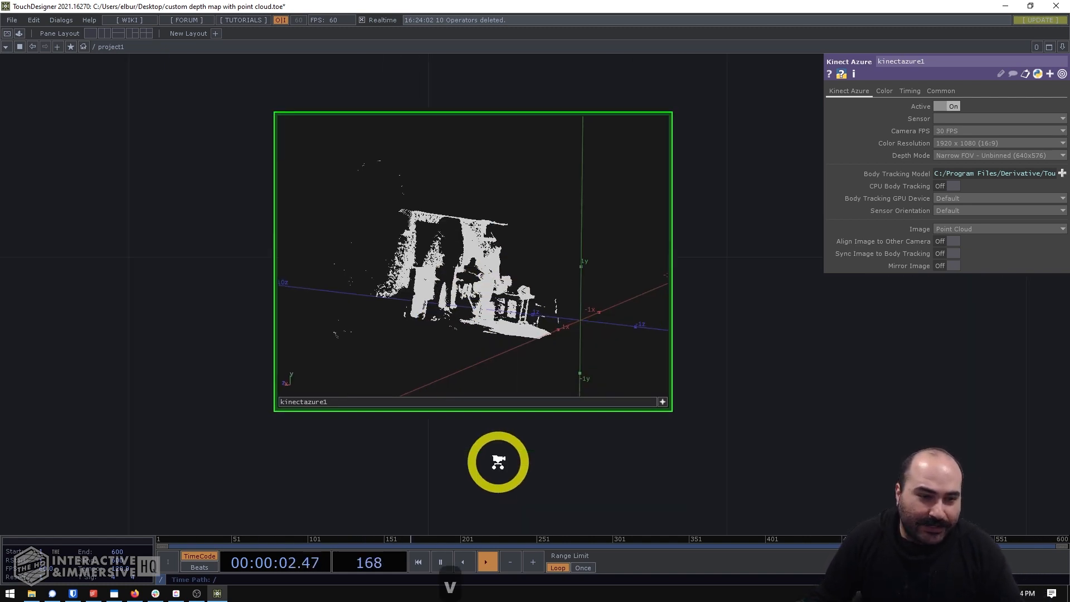
- Orbit the point cloud inside the kinectazure1 viewer to examine the scanned room and figure from several angles
left_click_drag(521, 281, 411, 177)
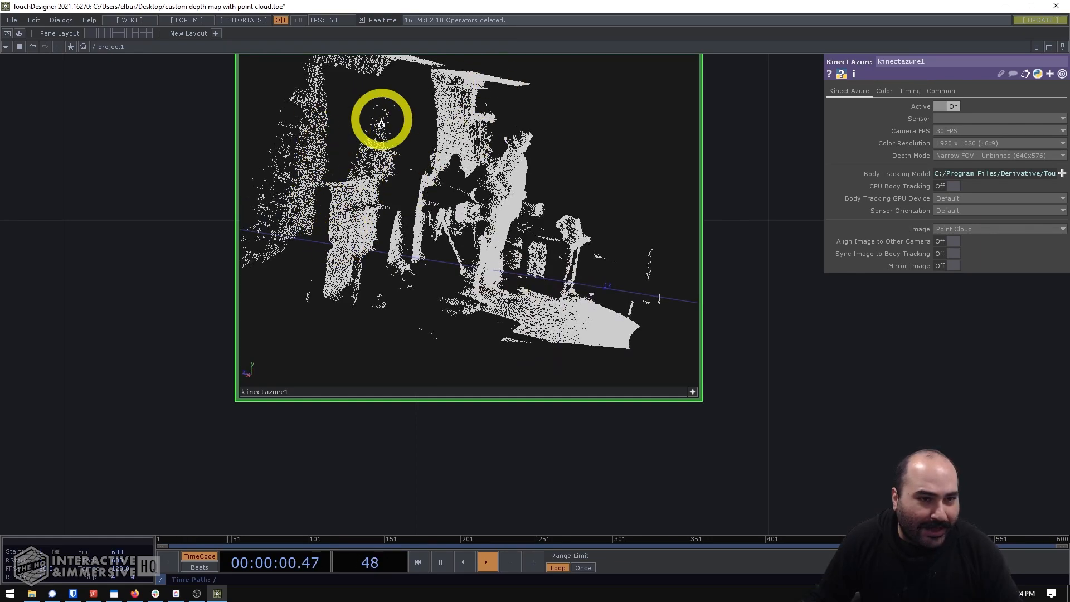
left_click_drag(382, 115, 448, 135)
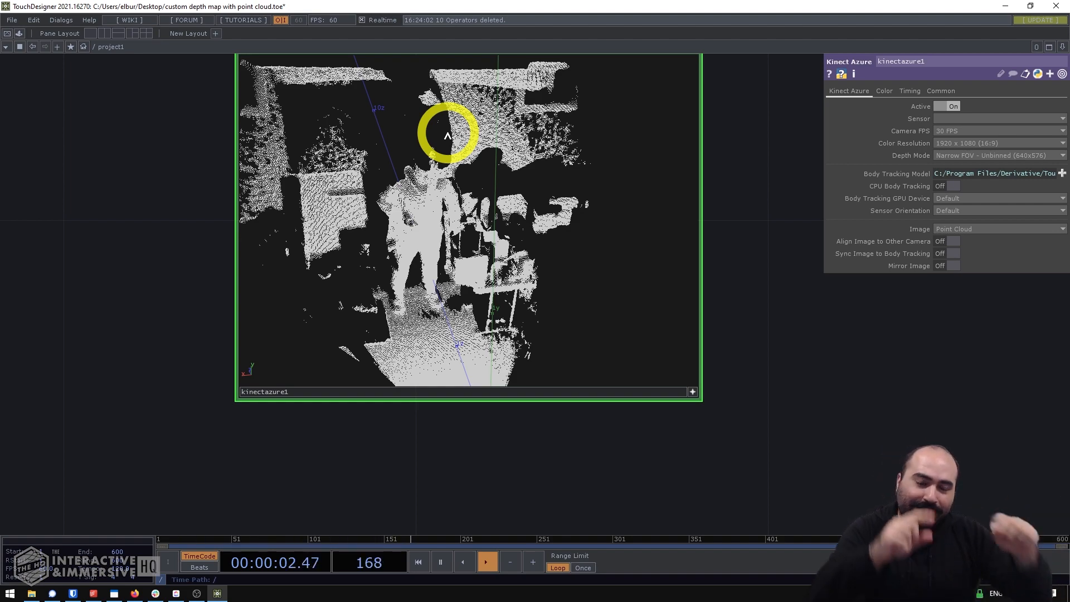
left_click_drag(447, 135, 543, 288)
scroll(543, 288, "down", 3)
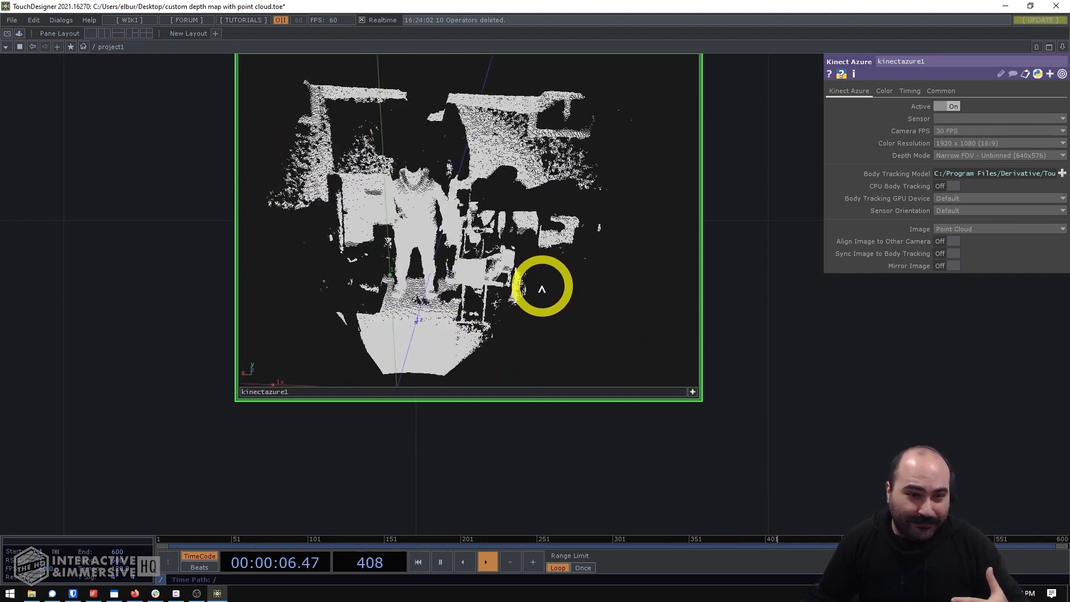
left_click_drag(773, 340, 687, 340)
scroll(688, 340, "down", 1)
scroll(687, 340, "down", 2)
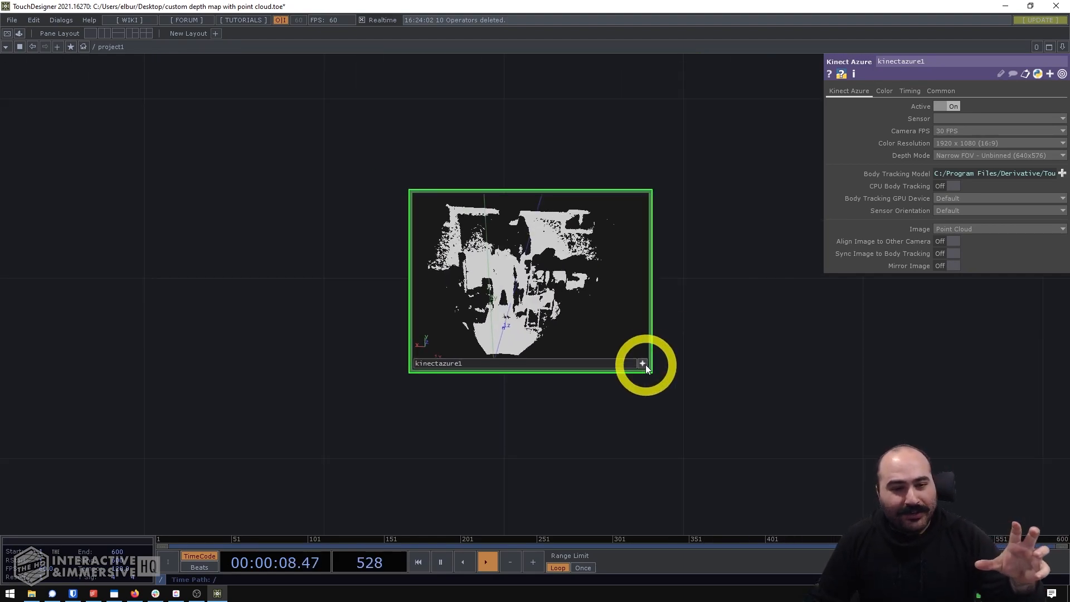
left_click(645, 364)
left_click_drag(696, 391, 542, 380)
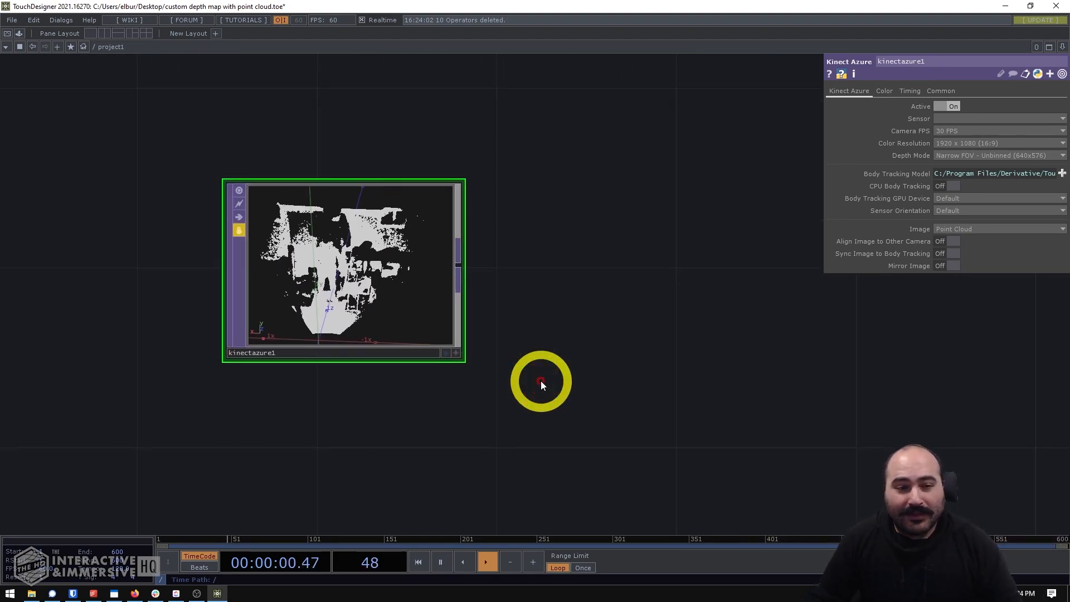
scroll(533, 371, "down", 2)
left_click_drag(628, 371, 716, 360)
scroll(487, 368, "up", 5)
scroll(486, 368, "down", 5)
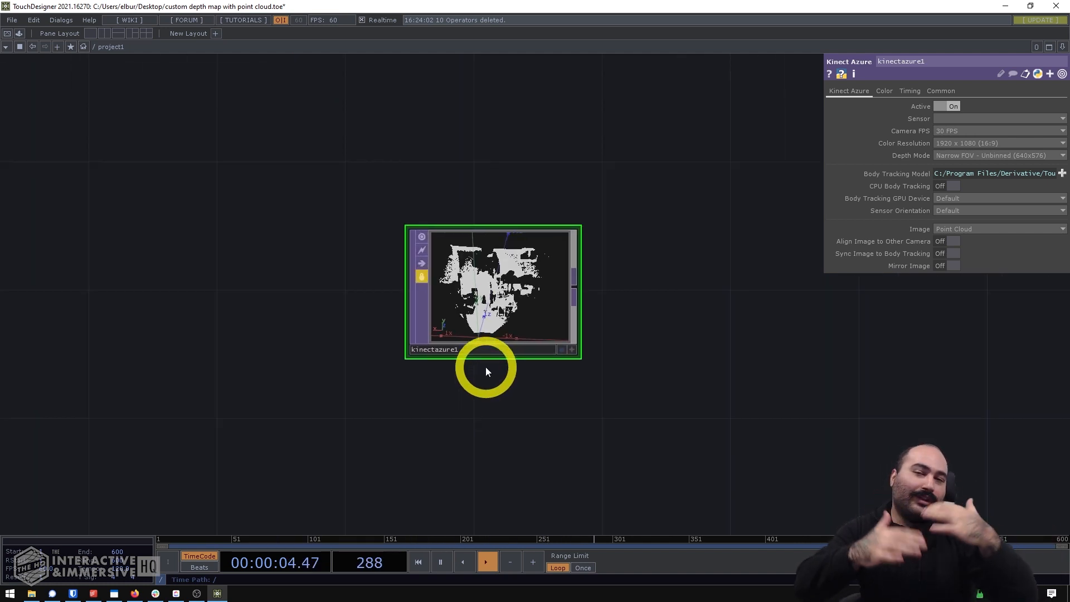
scroll(491, 338, "up", 5)
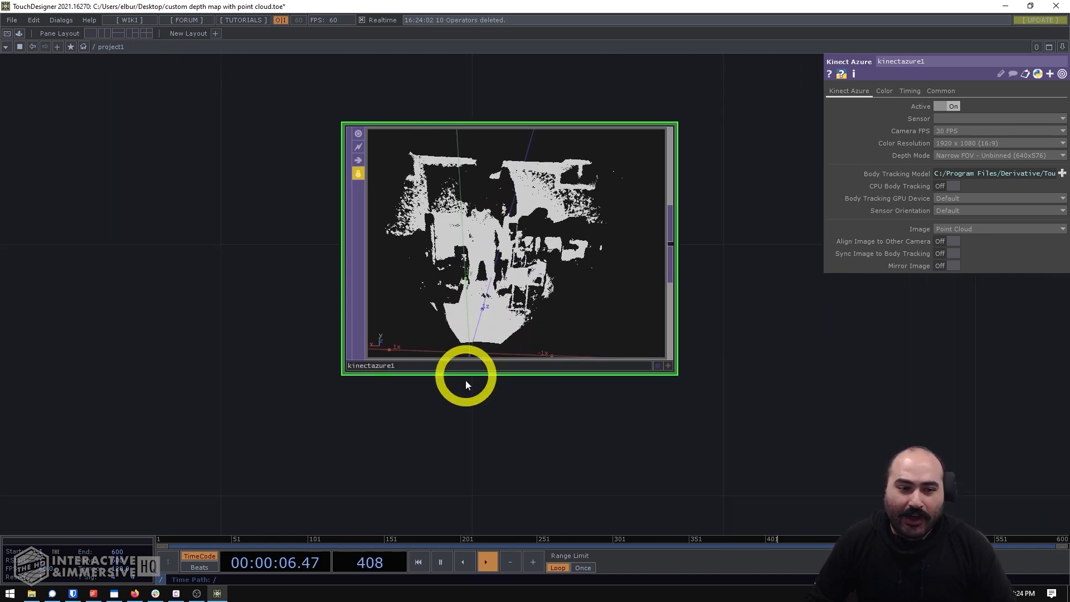
left_click_drag(466, 381, 480, 391)
- Reactivate the kinectazure1 viewer and examine from both sides how the point cloud sits relative to the origin and Z axis
key("a")
left_click_drag(461, 330, 611, 301)
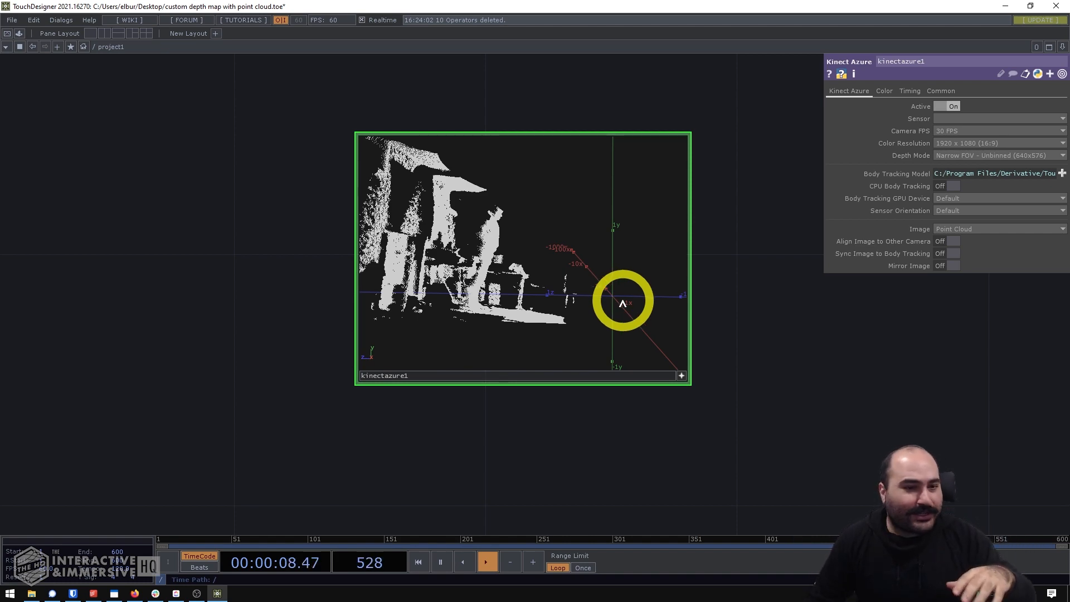
left_click_drag(623, 304, 467, 294)
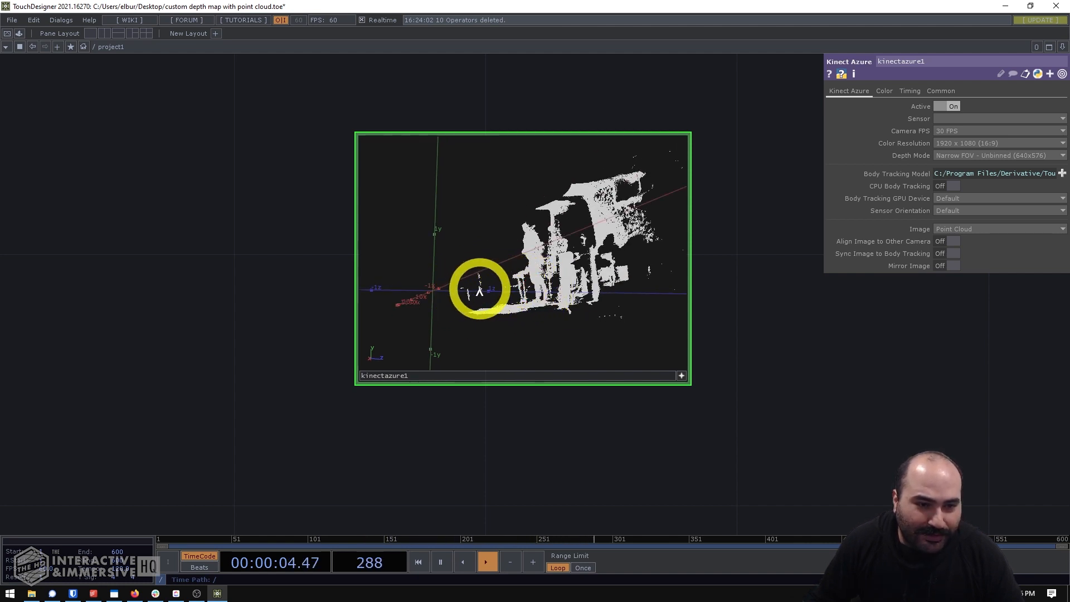
left_click_drag(556, 300, 578, 323)
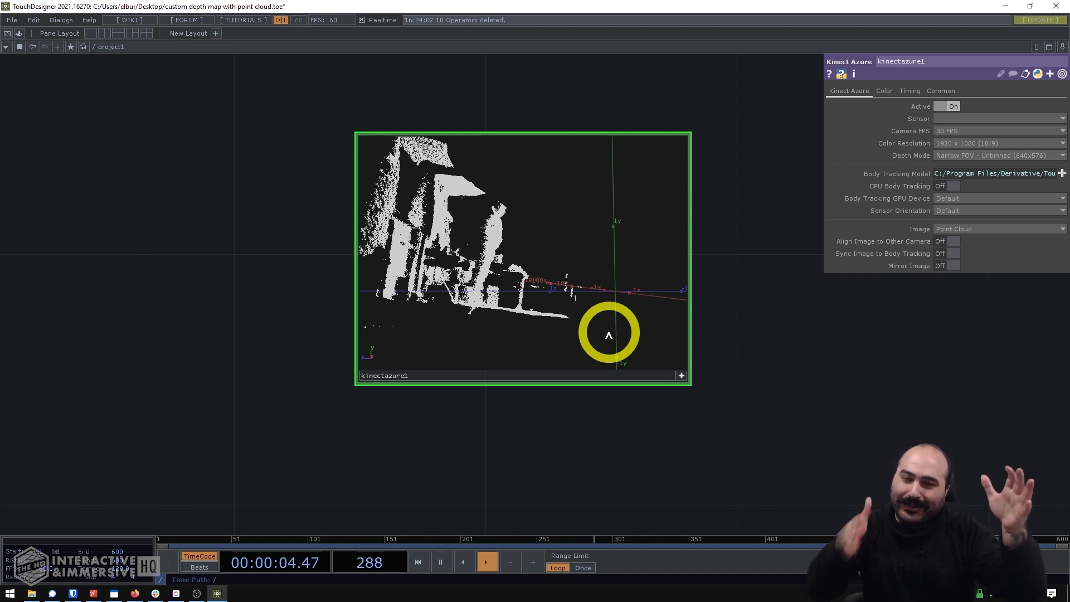
left_click_drag(608, 334, 594, 330)
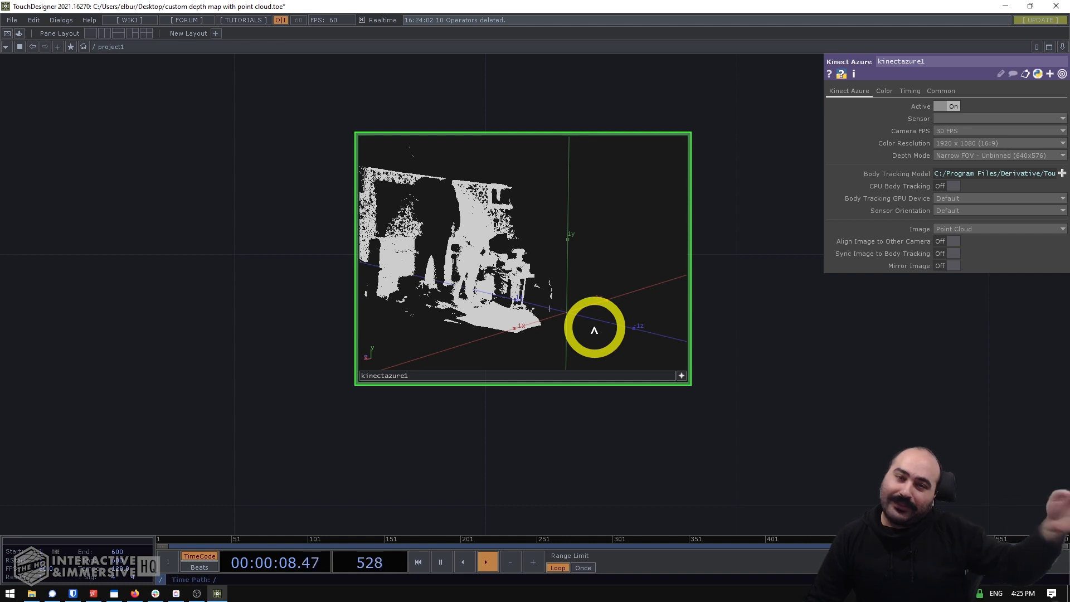
left_click_drag(608, 329, 564, 352)
- Add a Point Transform TOP beside kinectazure1, on its output side
scroll(598, 342, "down", 3)
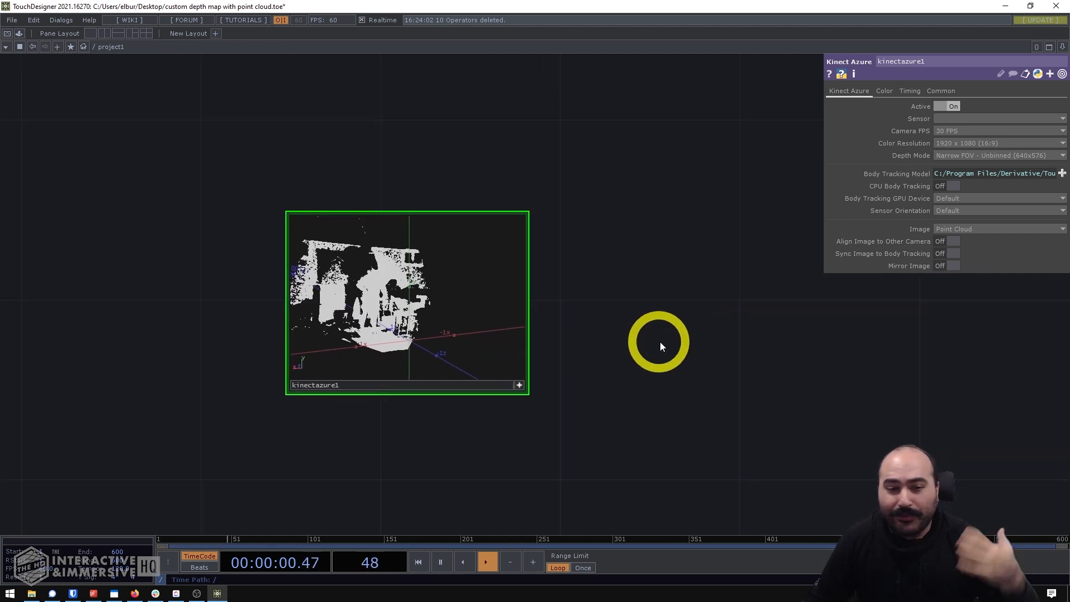
left_click_drag(660, 343, 541, 354)
key("Tab")
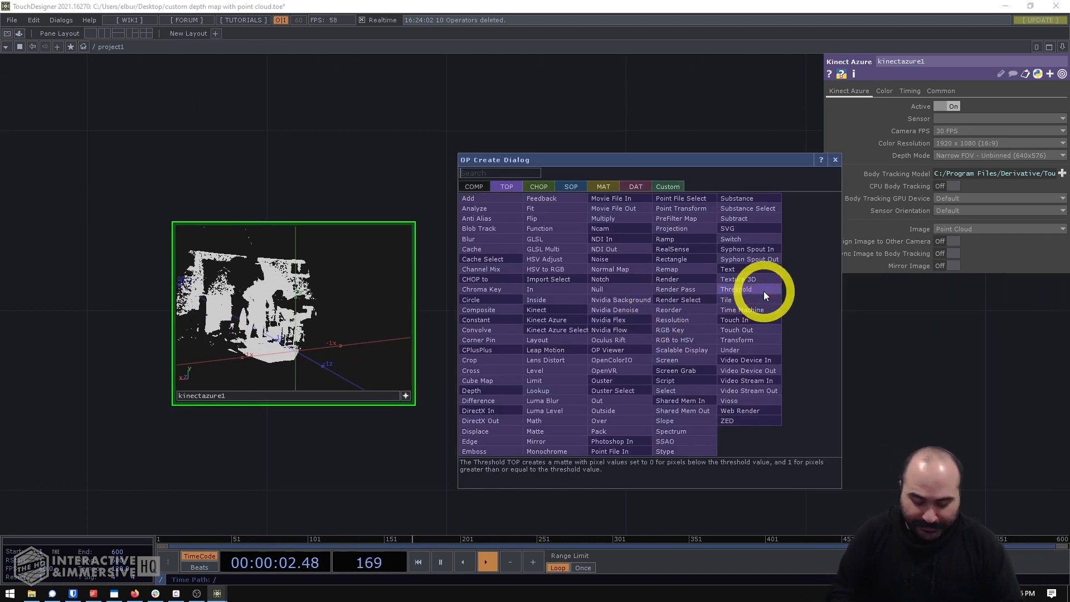
type("poin")
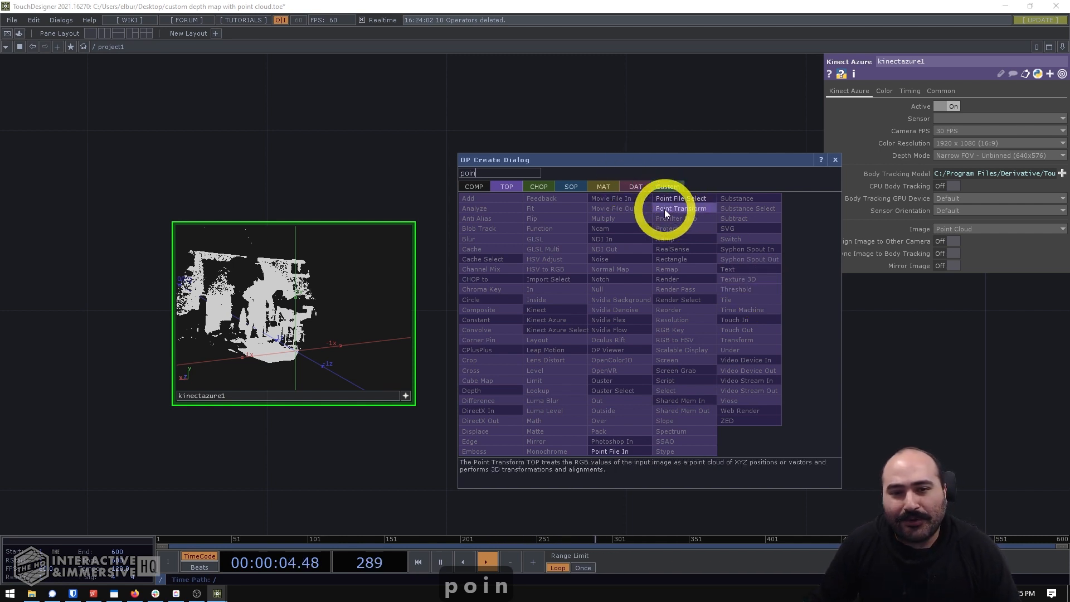
left_click(668, 208)
left_click(540, 417)
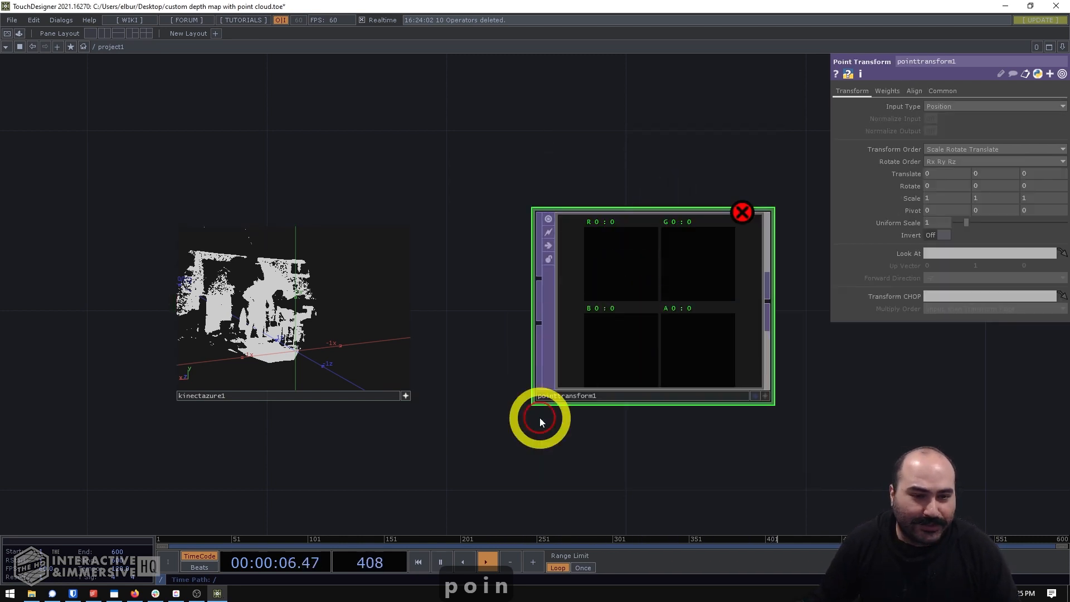
- Connect the output of kinectazure1 to the first input of pointtransform1
left_click(406, 393)
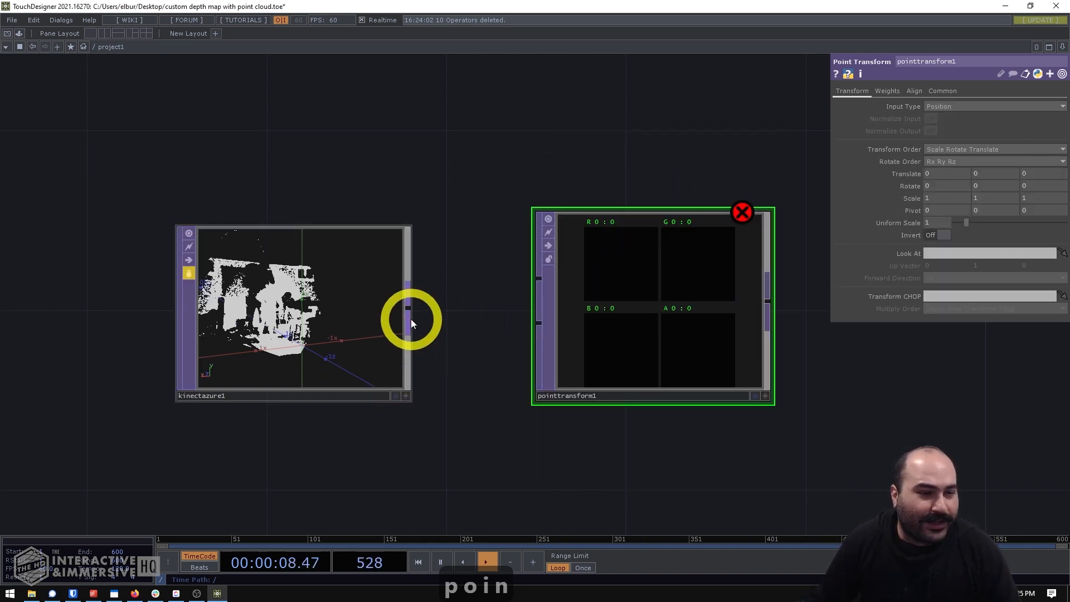
left_click_drag(410, 319, 544, 276)
left_click_drag(567, 436, 533, 442)
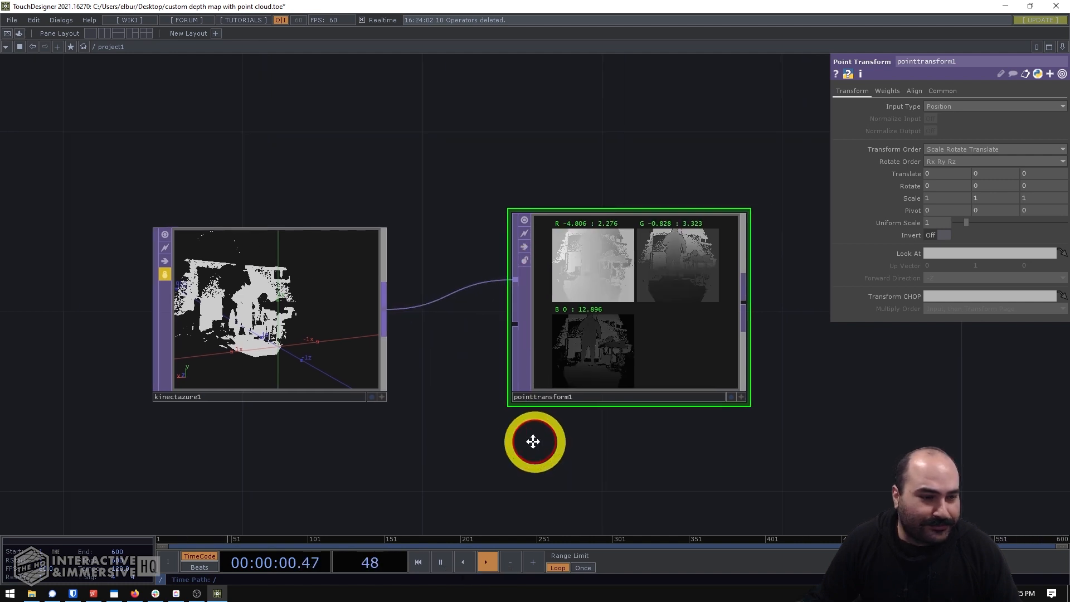
- Display pointtransform1 as a 3D point cloud in its active viewer and orbit it to a side view
scroll(604, 286, "up", 5)
key("a")
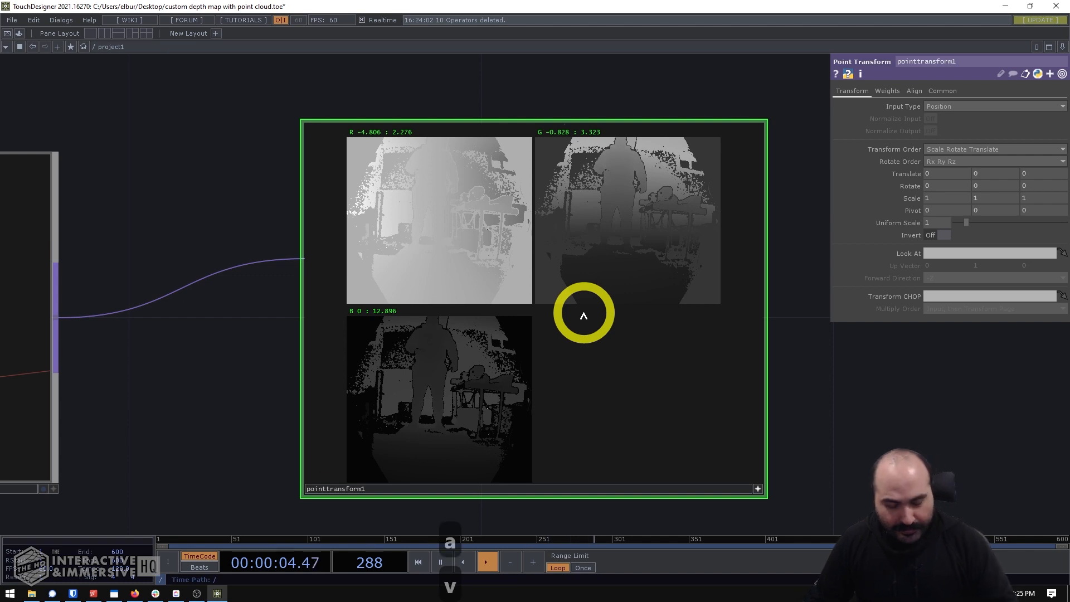
key("v")
left_click_drag(530, 349, 646, 351)
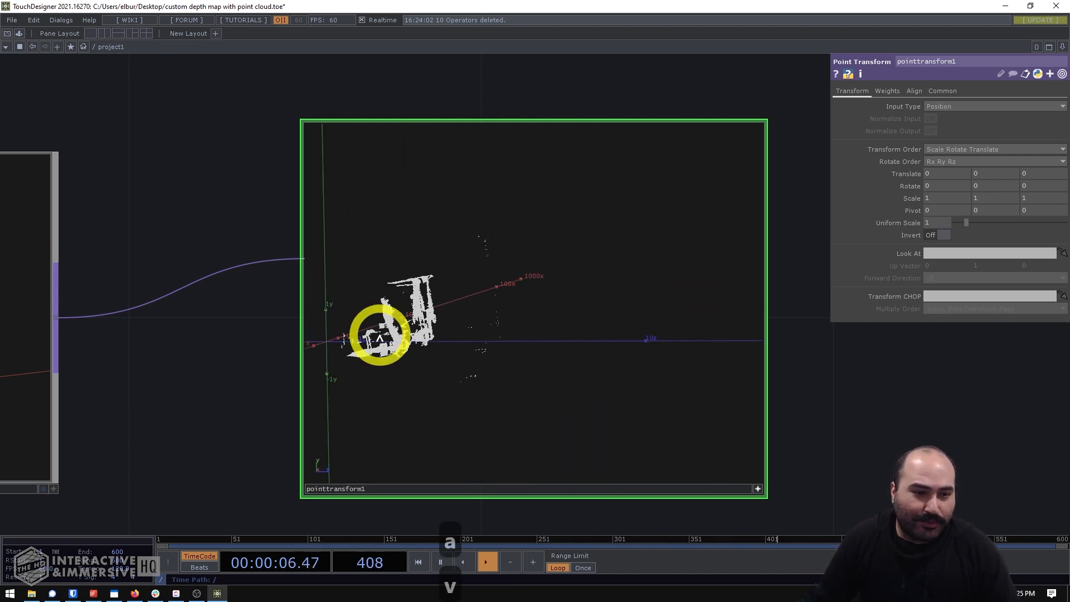
left_click_drag(380, 337, 567, 291)
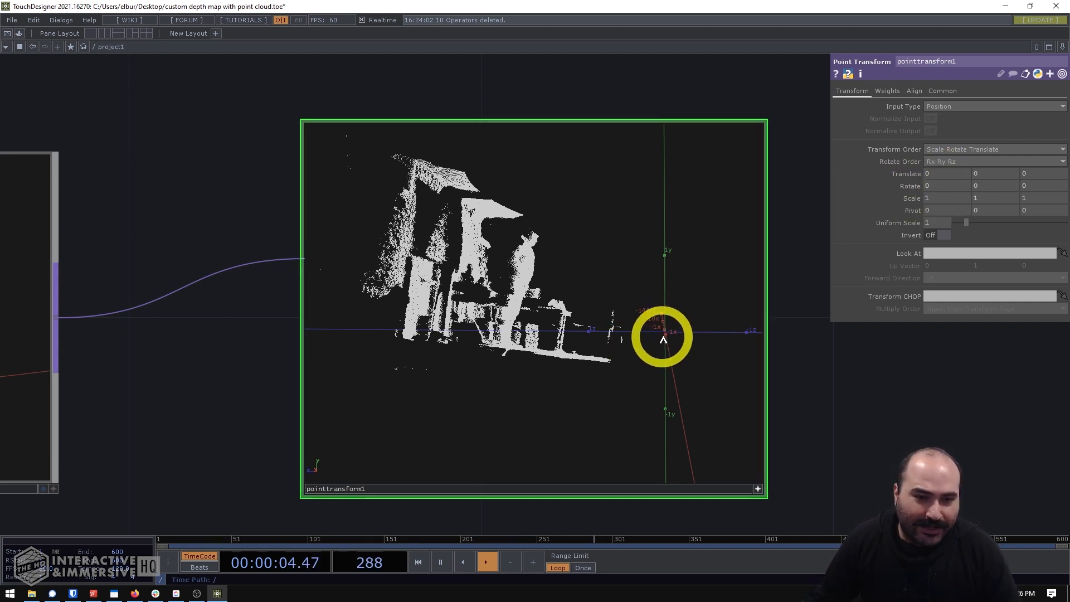
- Level the point cloud's floor by setting the X rotation of pointtransform1 to 7, checking it from the side
middle_click_drag(944, 182, 1069, 167)
left_click_drag(565, 217, 580, 223)
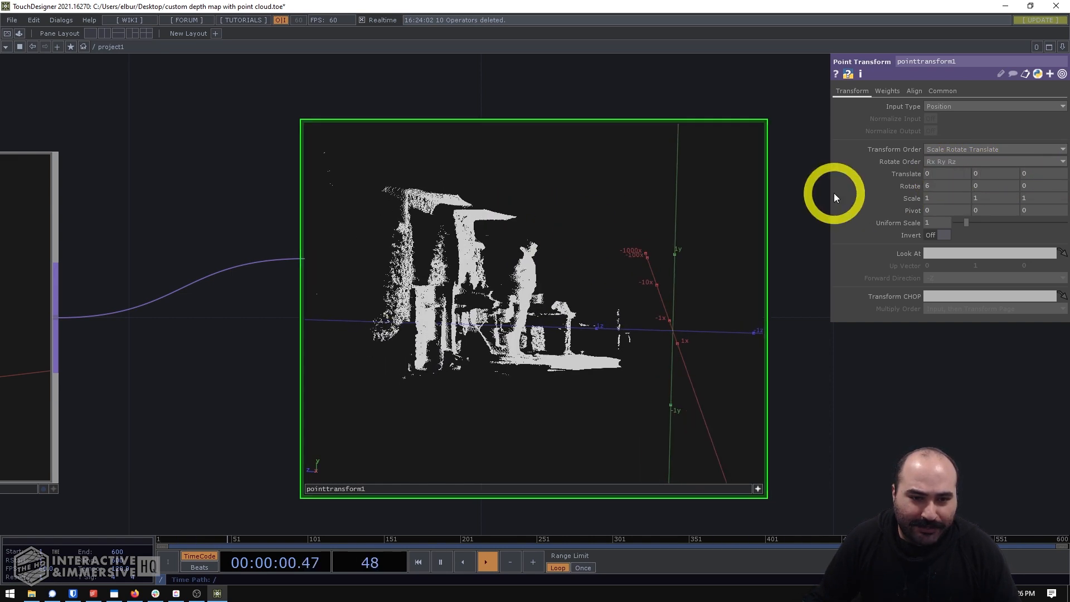
mouse_move(928, 185)
middle_mouse_down()
mouse_move(944, 172)
mouse_move(927, 184)
middle_mouse_up()
left_click_drag(724, 304, 597, 363)
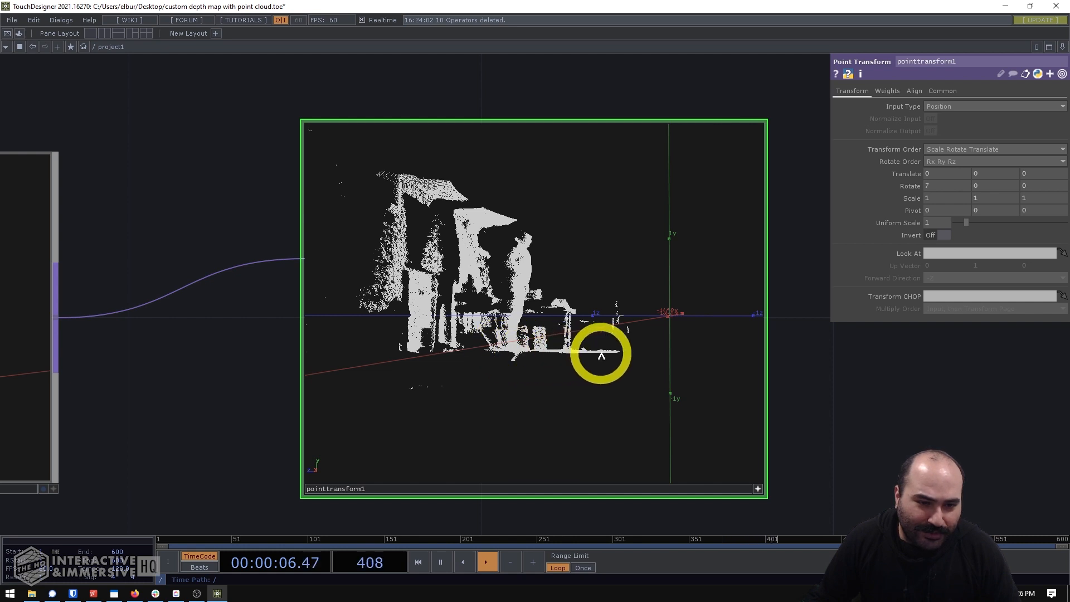
left_click_drag(528, 353, 597, 341)
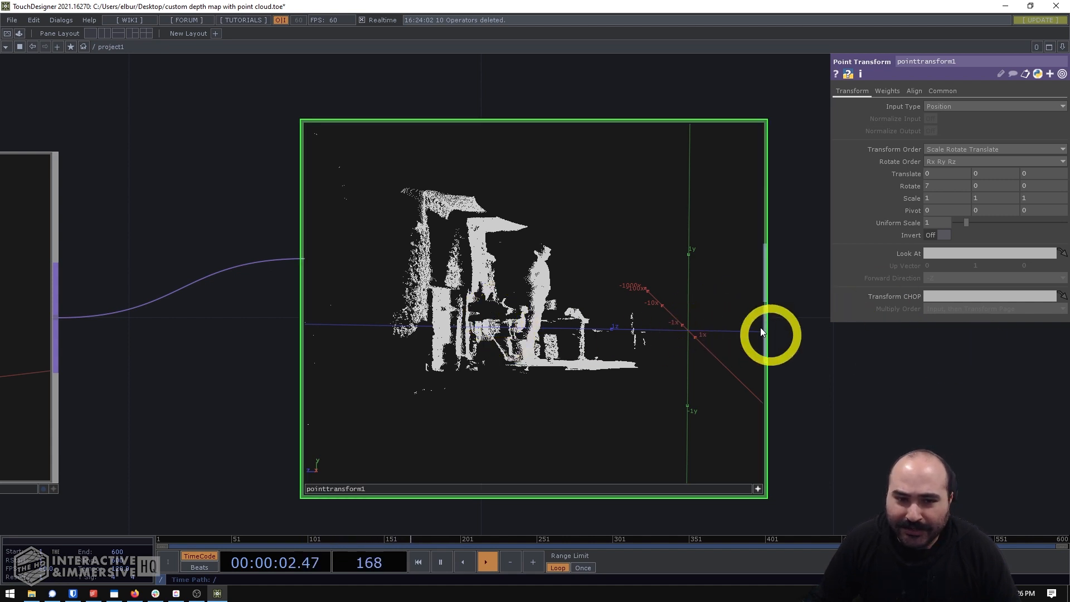
- Set the Y translation of pointtransform1 to 0.45 so the floor meets the Z axis, check it by orbiting, and deactivate the viewer
middle_click_drag(982, 175, 1030, 172)
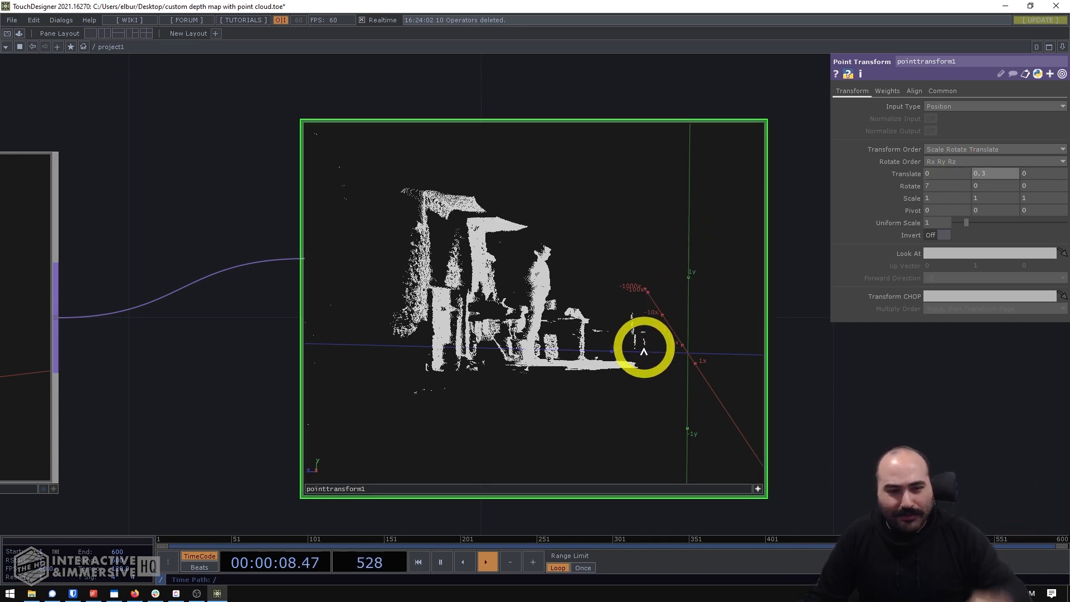
scroll(628, 341, "up", 5)
right_click_drag(640, 350, 638, 331)
middle_click_drag(994, 176, 1068, 174)
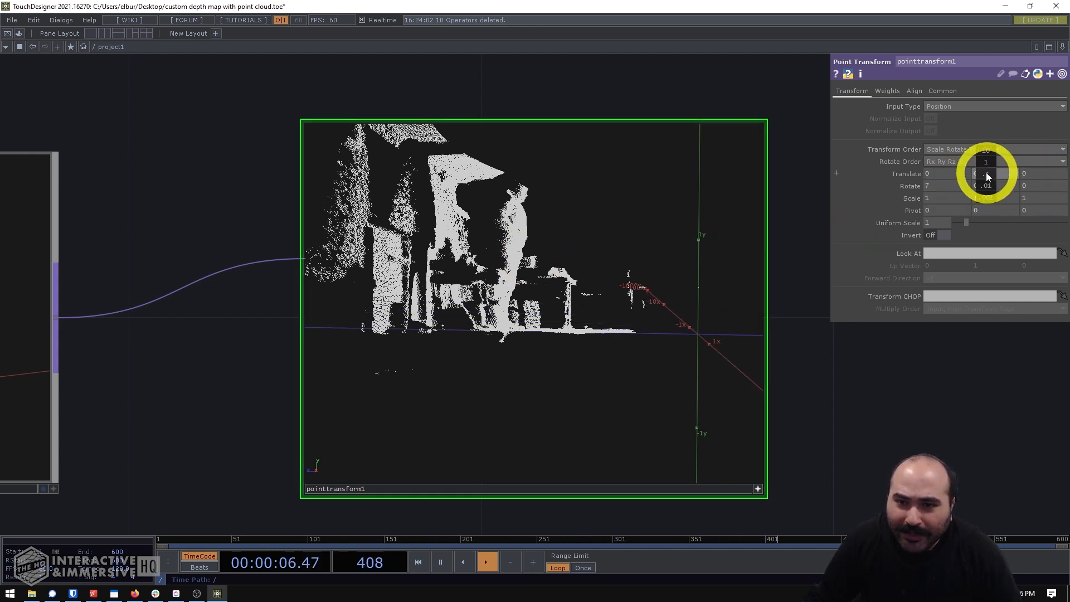
mouse_move(986, 186)
middle_mouse_down()
mouse_move(948, 186)
mouse_move(984, 172)
middle_mouse_up()
mouse_move(721, 299)
left_mouse_down()
mouse_move(709, 301)
mouse_move(719, 300)
left_mouse_up()
middle_click_drag(991, 181, 973, 188)
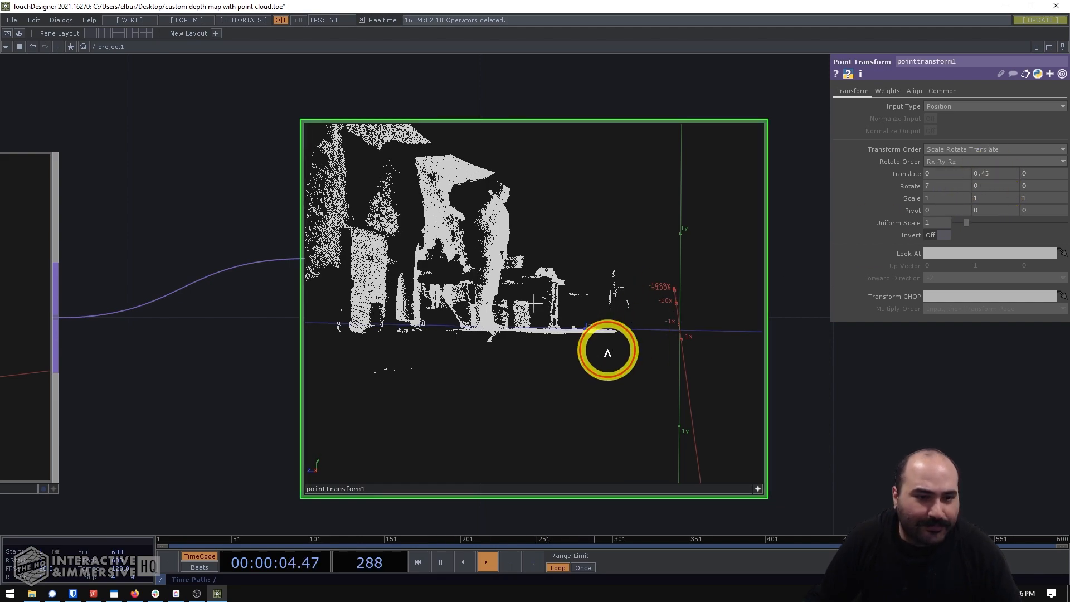
left_click_drag(610, 351, 586, 381)
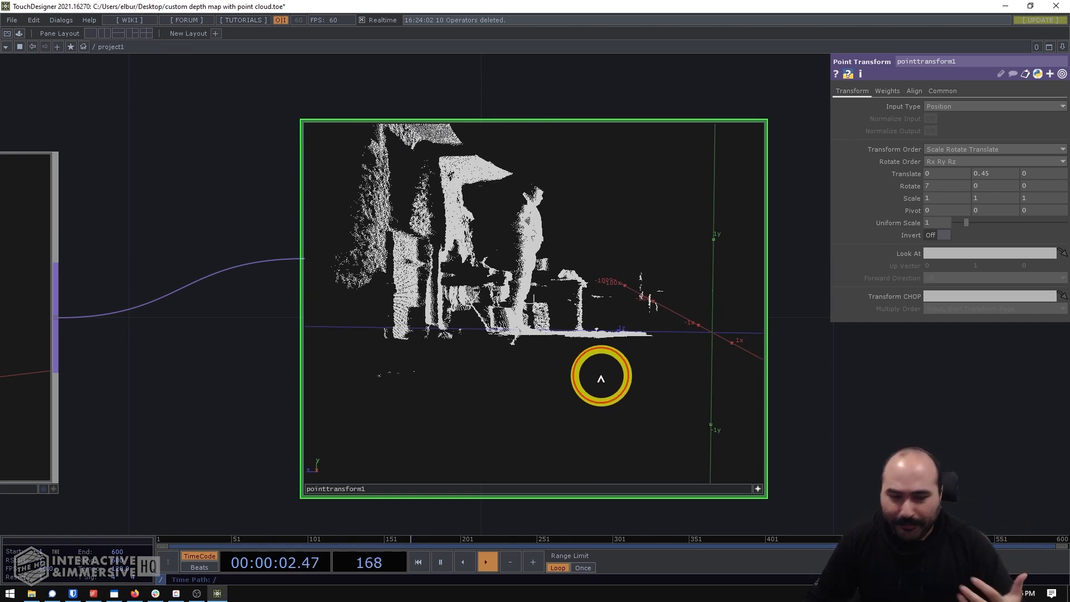
left_click_drag(602, 376, 590, 340)
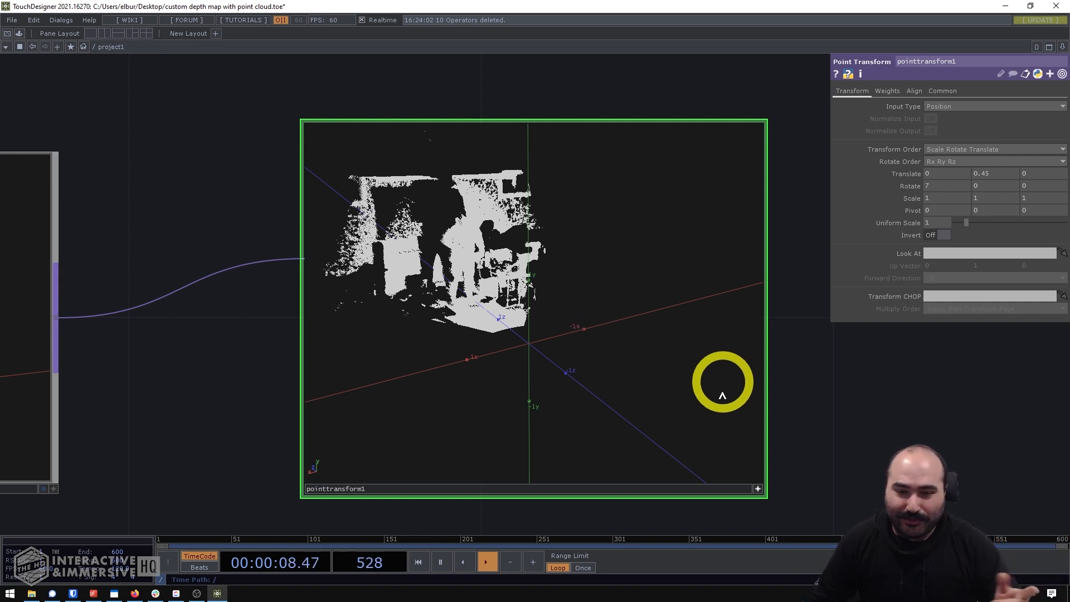
left_click_drag(820, 435, 592, 370)
scroll(542, 335, "down", 3)
left_click(528, 395)
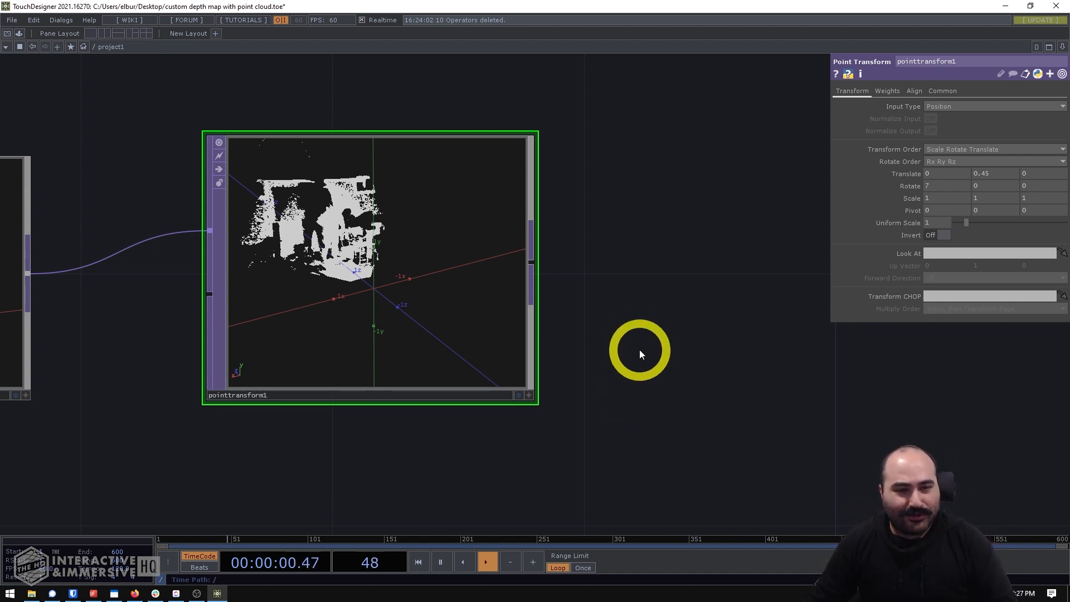
- Add a GLSL TOP on the output side of pointtransform1
left_click_drag(616, 321, 536, 318)
scroll(536, 317, "down", 4)
left_click_drag(602, 282, 520, 281)
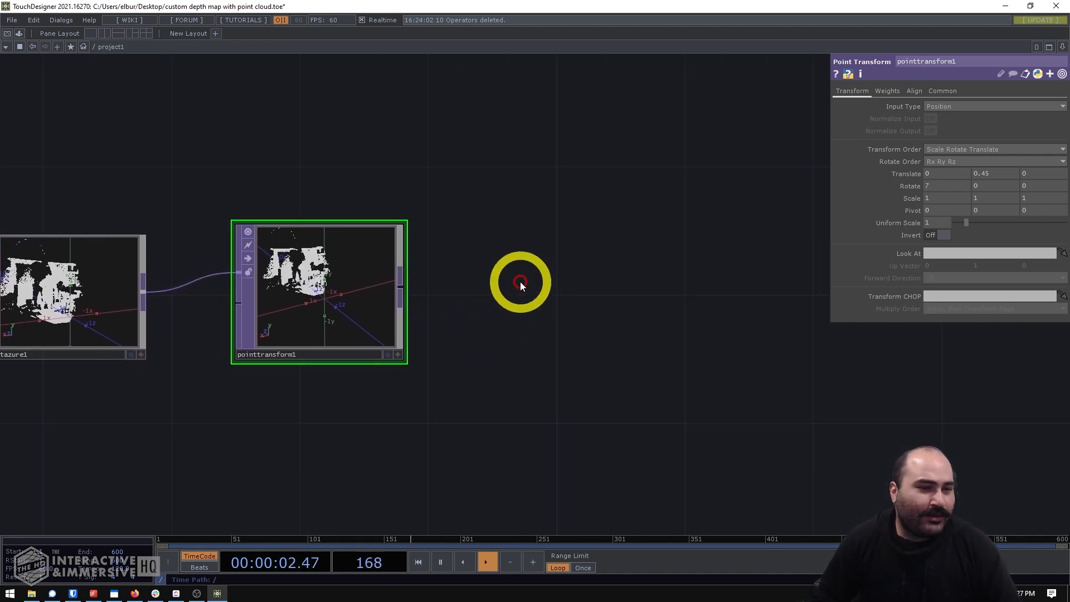
key("Tab")
type("gls")
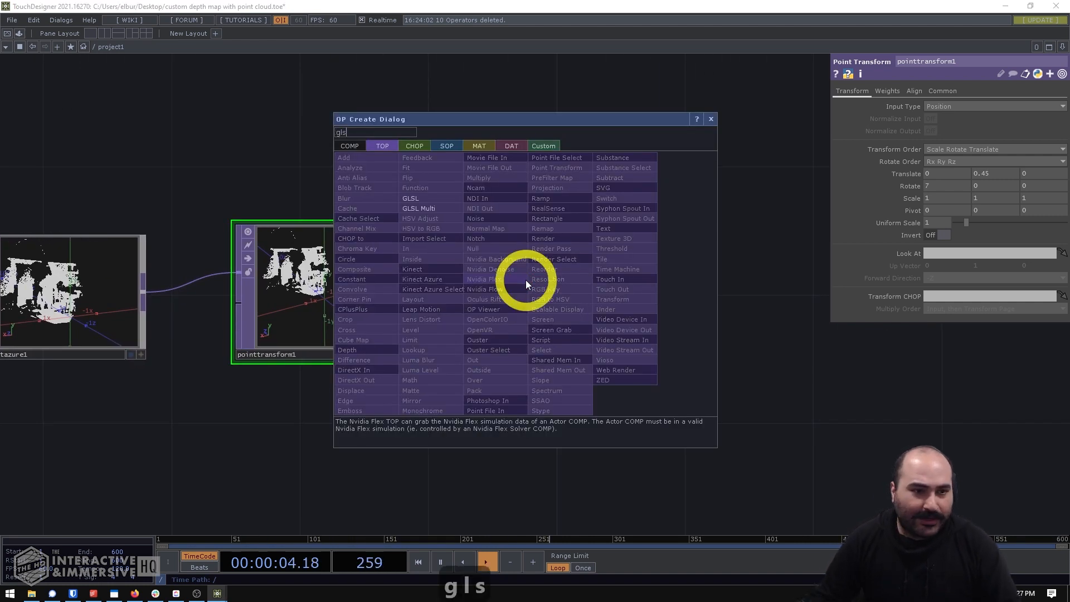
left_click(427, 202)
left_click(580, 284)
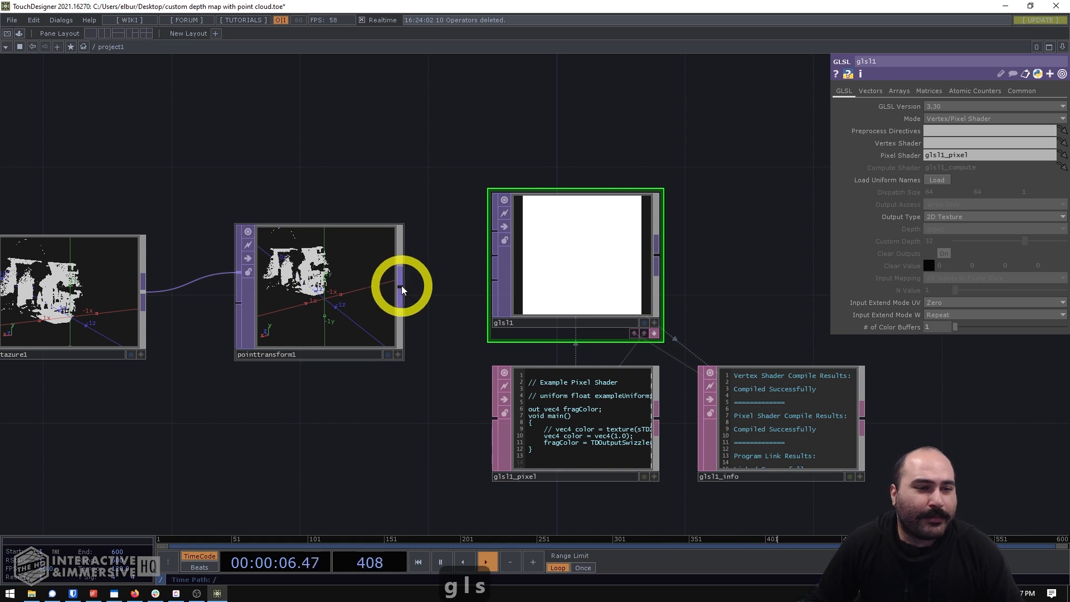
- Connect pointtransform1 to the first input of glsl1 and line glsl1 up with it in the network
left_click_drag(402, 286, 494, 226)
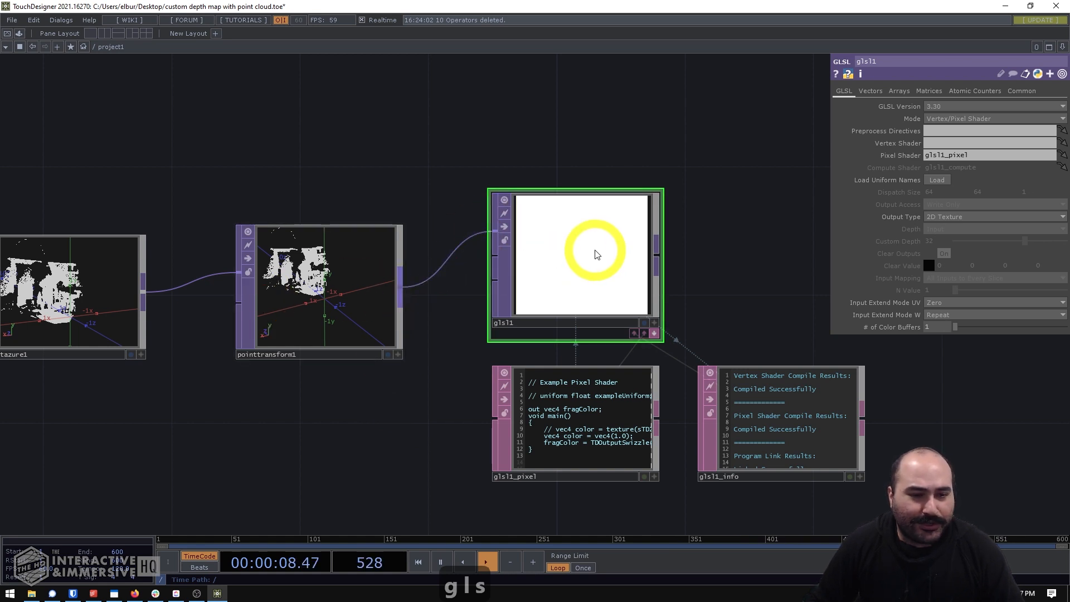
left_click_drag(584, 253, 616, 285)
left_click_drag(455, 385, 385, 311)
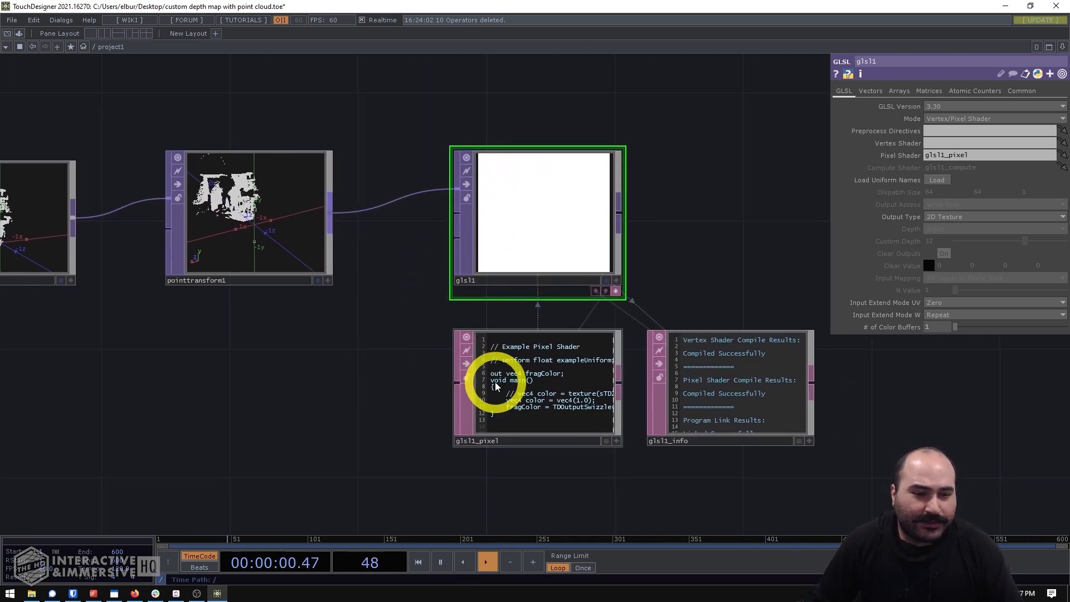
- Open the contents of glsl1_pixel in the external text editor and enlarge the editor window over the network
right_click(529, 384)
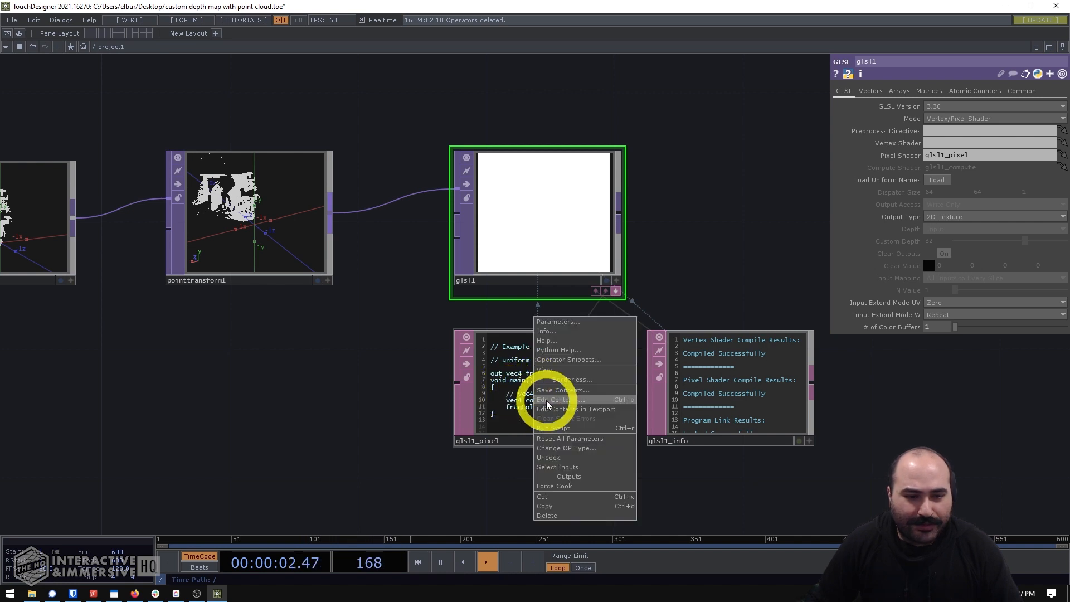
left_click(550, 402)
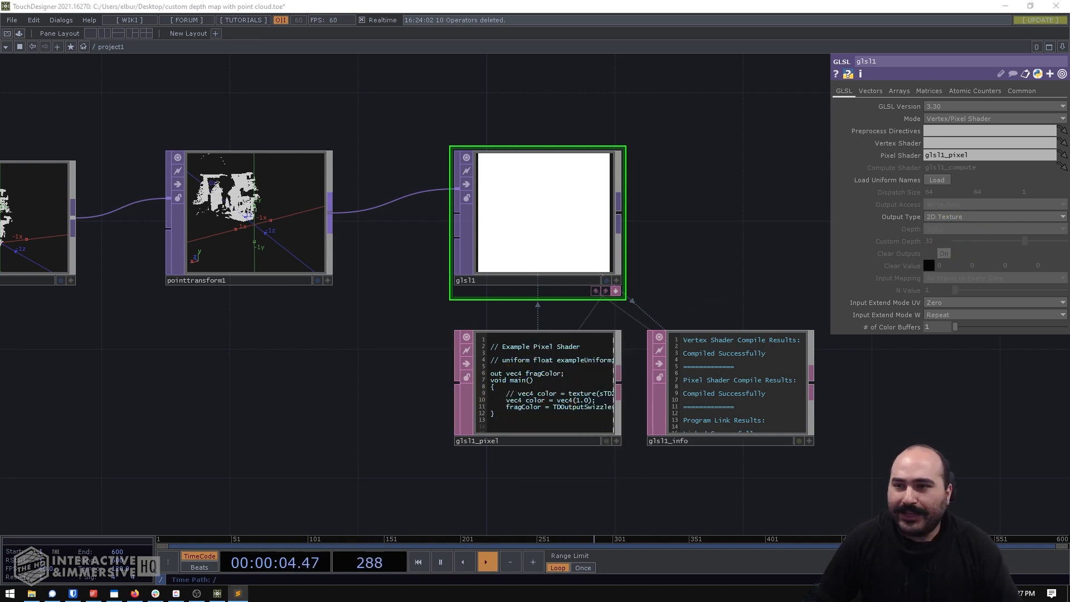
left_click_drag(1069, 46, 324, 100)
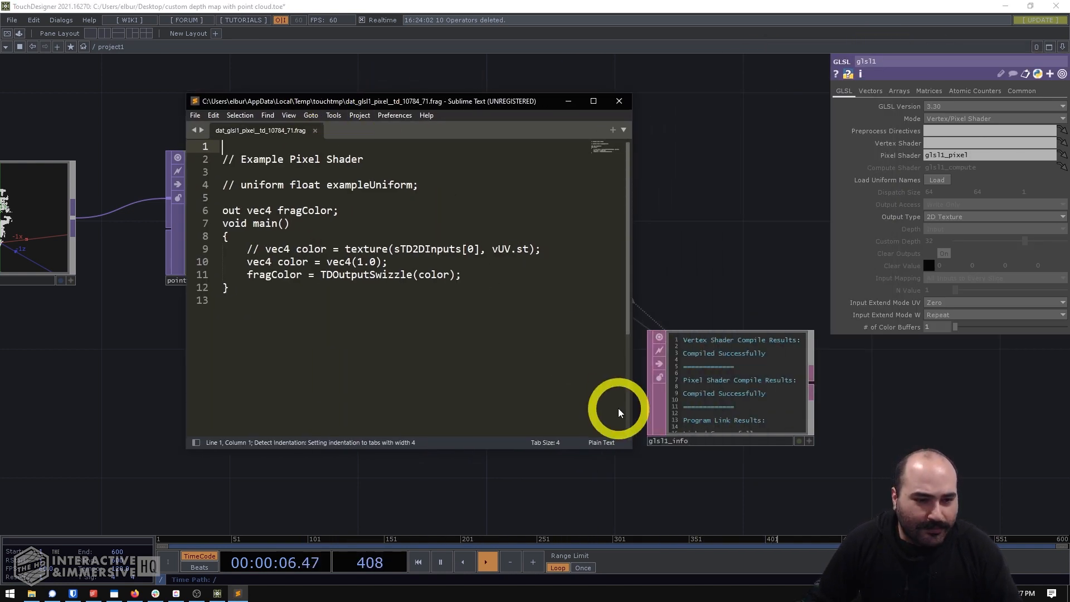
left_click_drag(631, 453, 866, 484)
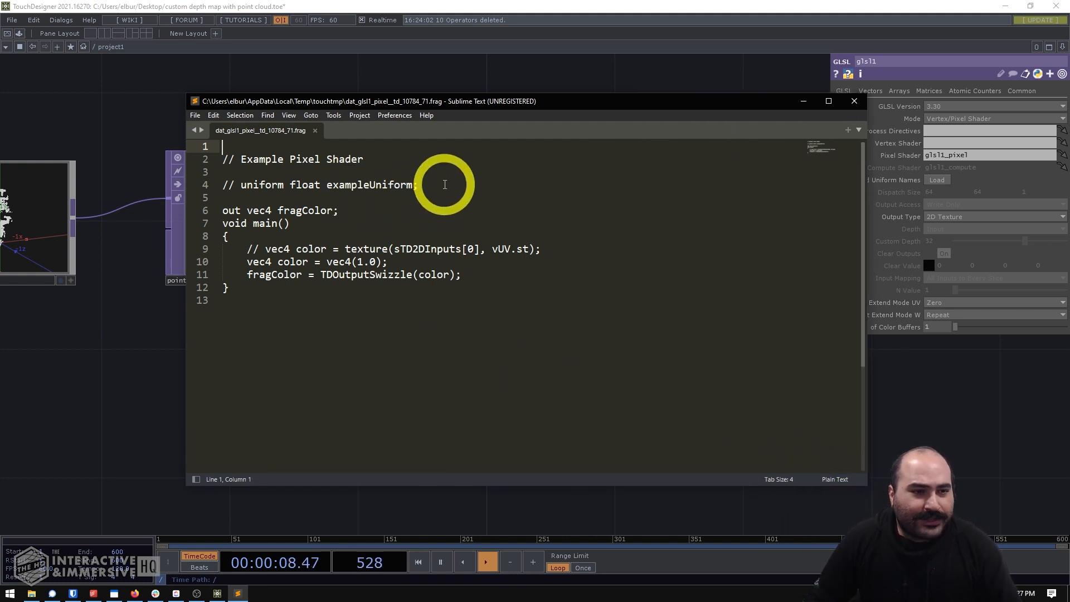
- Delete the example comments above the fragColor declaration and uncomment the line "vec4 color = texture(sTD2DInputs[0], vUV.st);"
left_click(461, 196)
left_click_drag(462, 195, 200, 131)
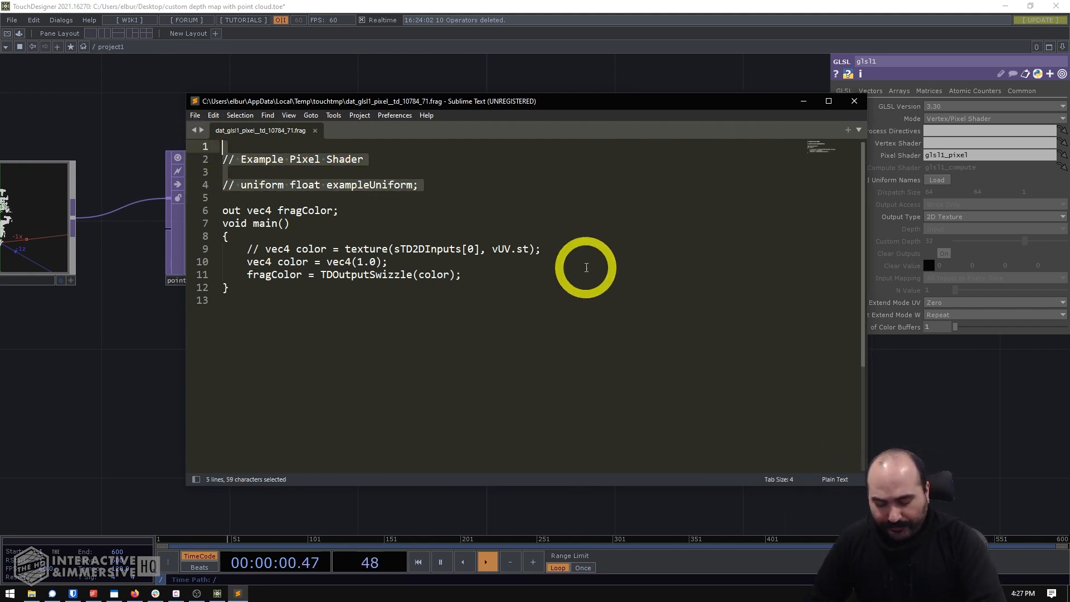
key("Delete")
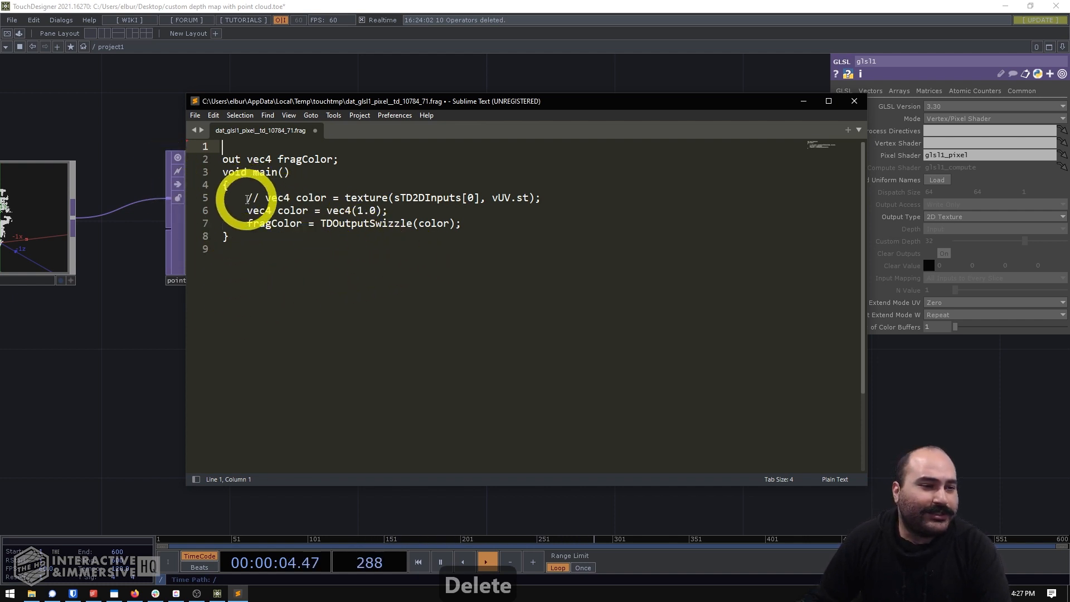
left_click_drag(247, 198, 523, 198)
key("Delete")
left_click(527, 200)
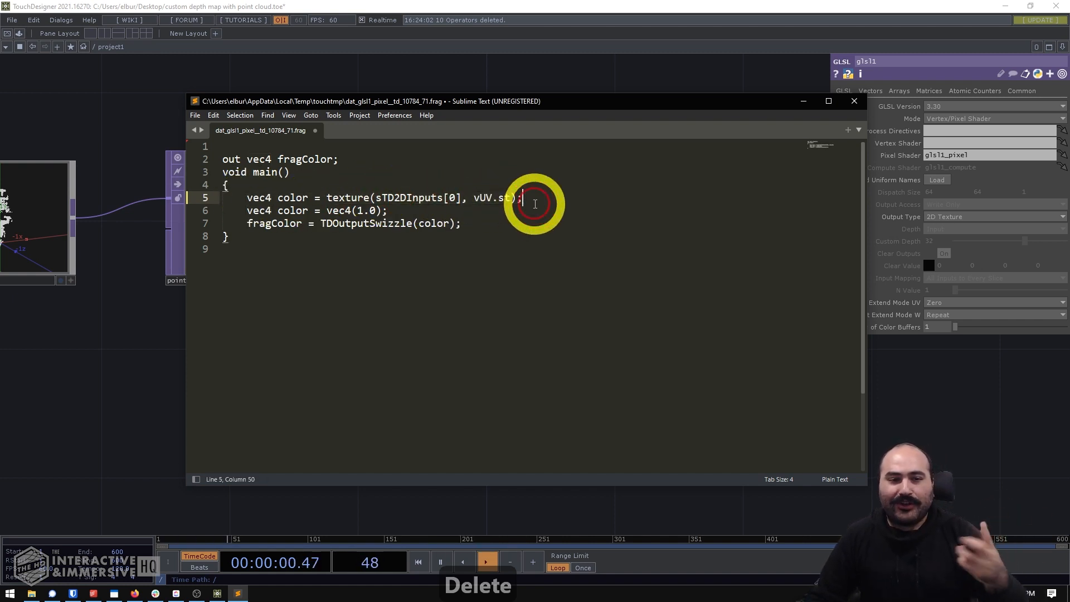
- Replace the line "vec4 color = vec4(1.0);" with blank lines, save the shader, and return to the TouchDesigner network
left_click_drag(389, 211, 254, 212)
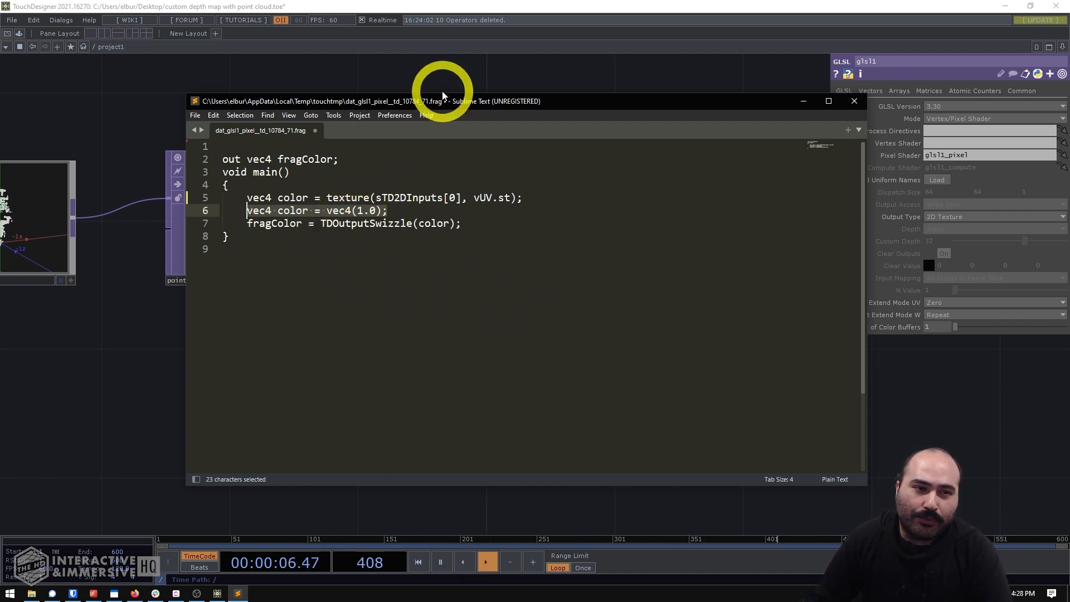
left_click_drag(448, 108, 489, 194)
key("BackSpace")
key("Return")
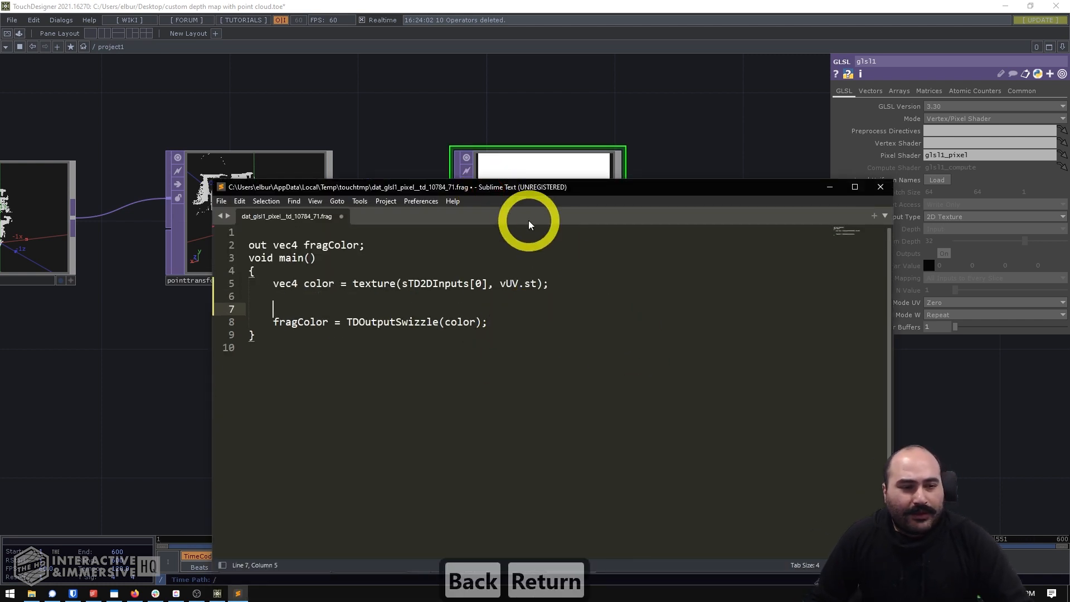
key("ctrl+s")
left_click(537, 99)
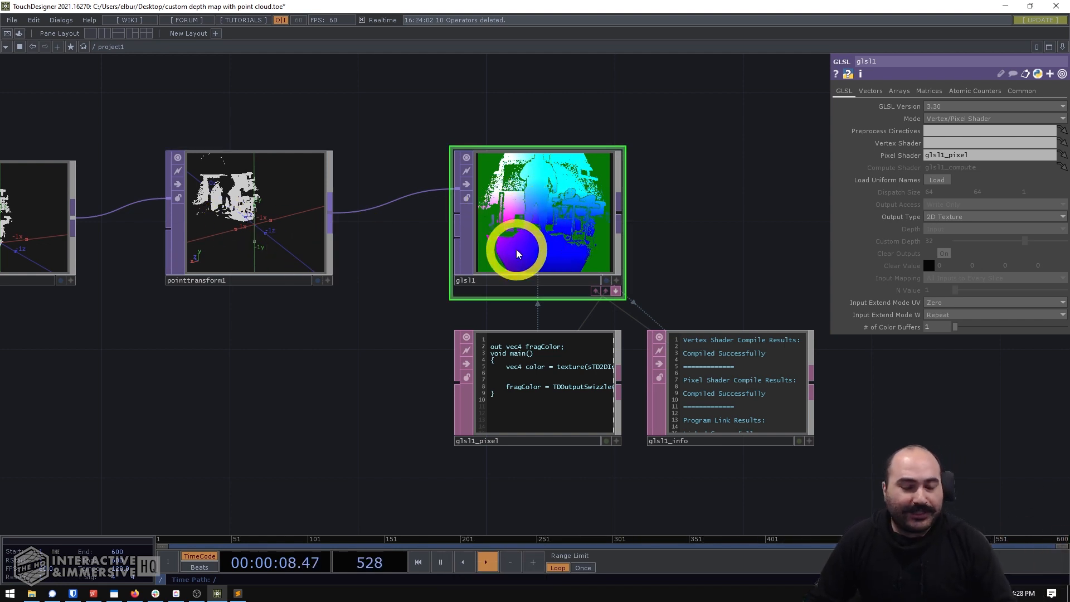
- Revisit the shader code, return to the network, and examine the pointtransform1 point cloud side-on against the origin and Z axis
key("alt+Tab")
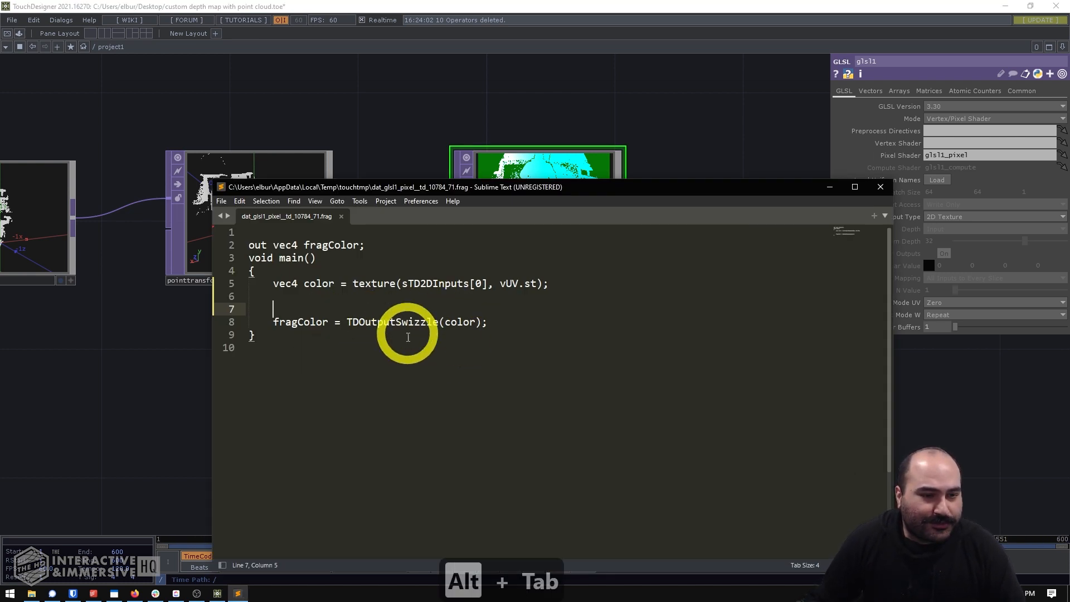
key("Up")
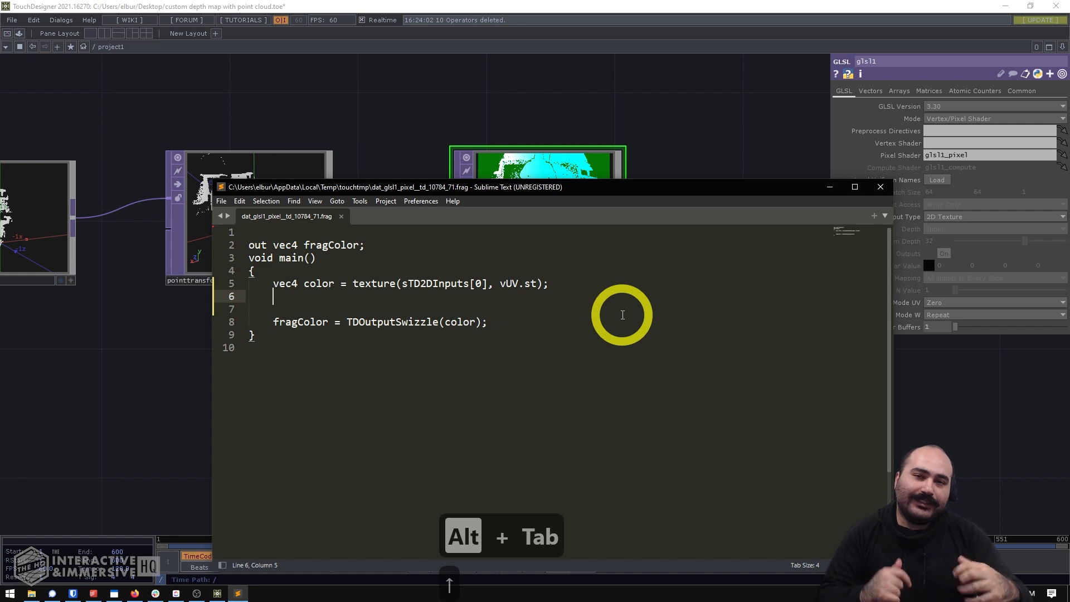
left_click(411, 110)
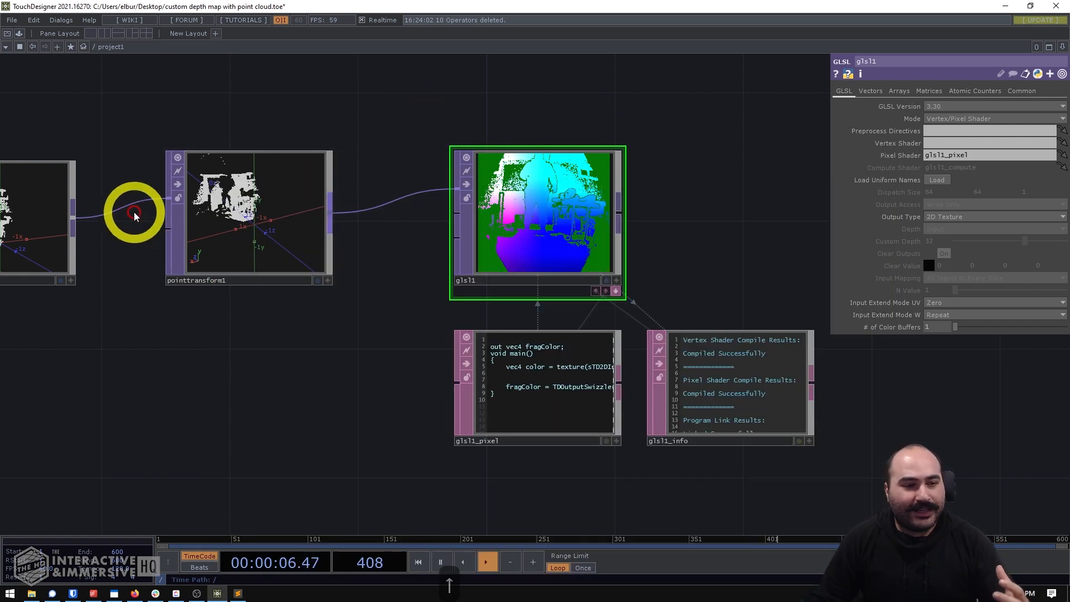
scroll(217, 192, "up", 5)
left_click(523, 449)
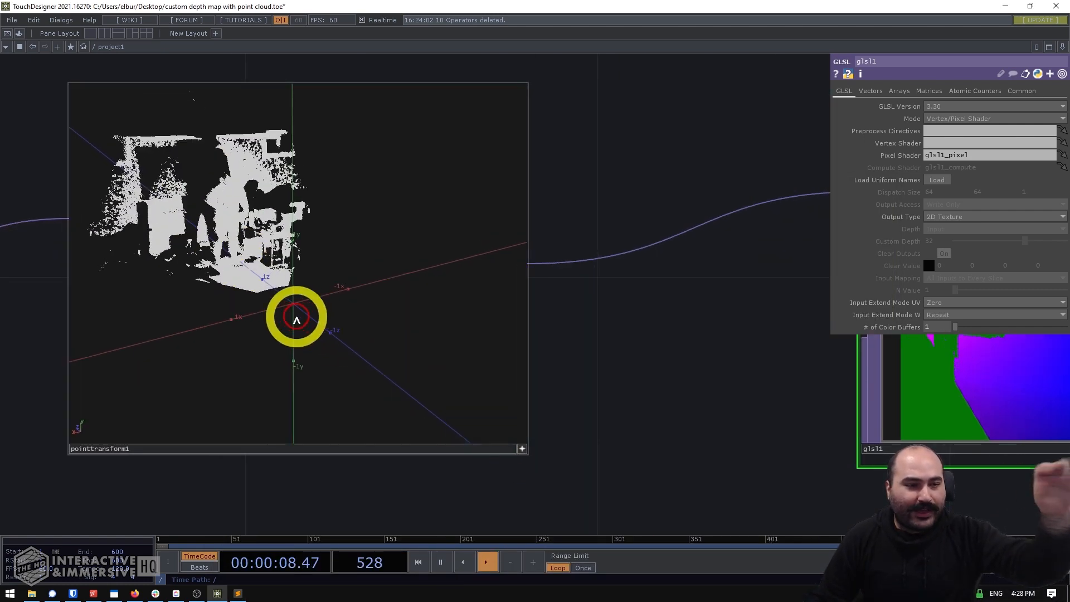
left_click_drag(296, 316, 351, 302)
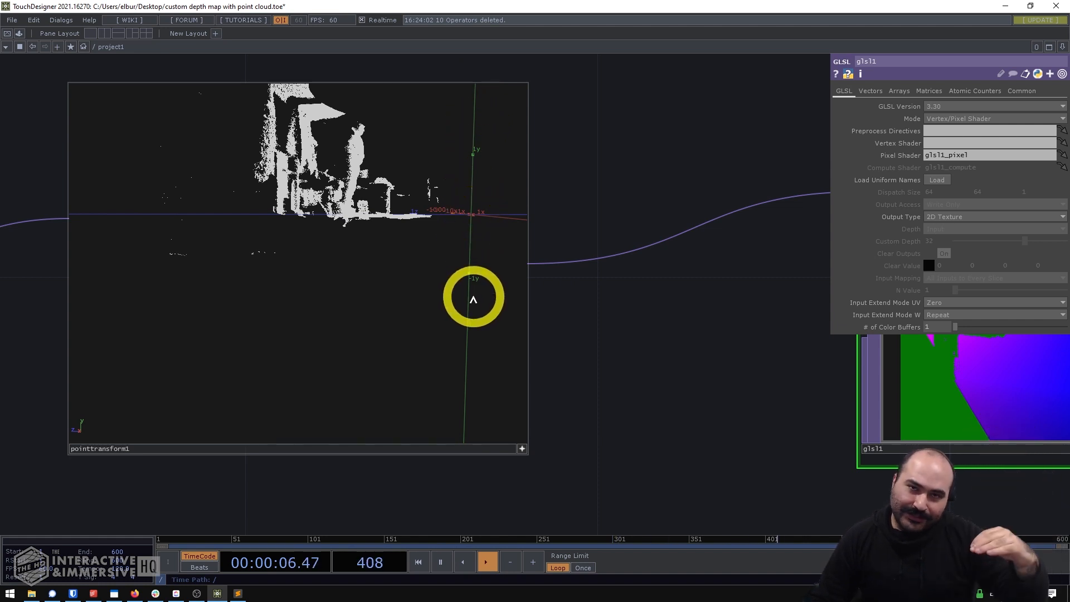
left_click_drag(709, 311, 545, 350)
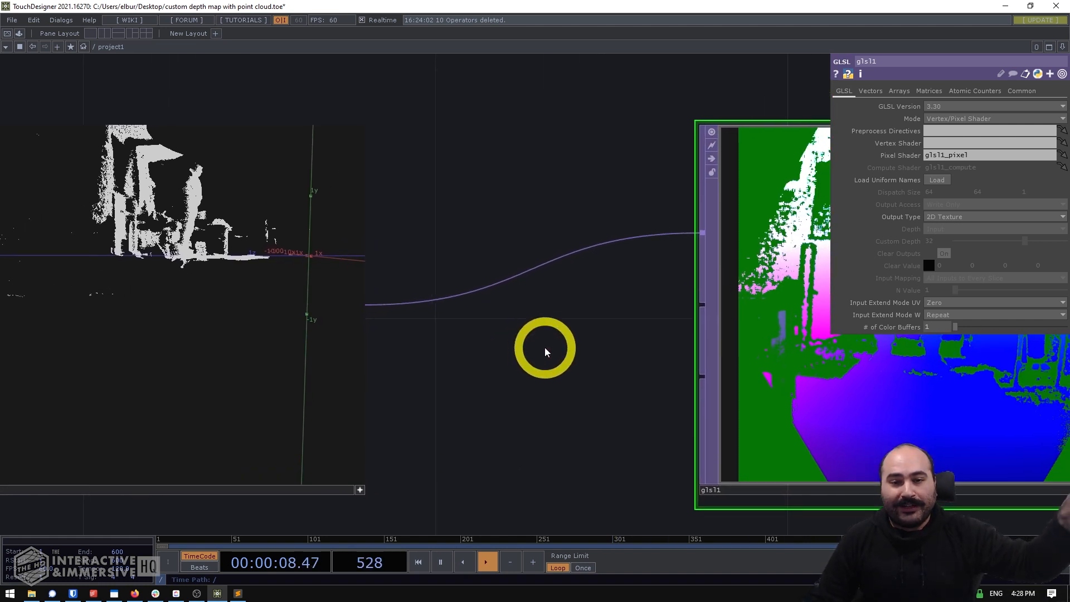
- Switch to the shader code in Sublime Text and add an "if (color.g < 0.0) { }" block below the texture line
scroll(545, 350, "down", 2)
scroll(550, 351, "down", 2)
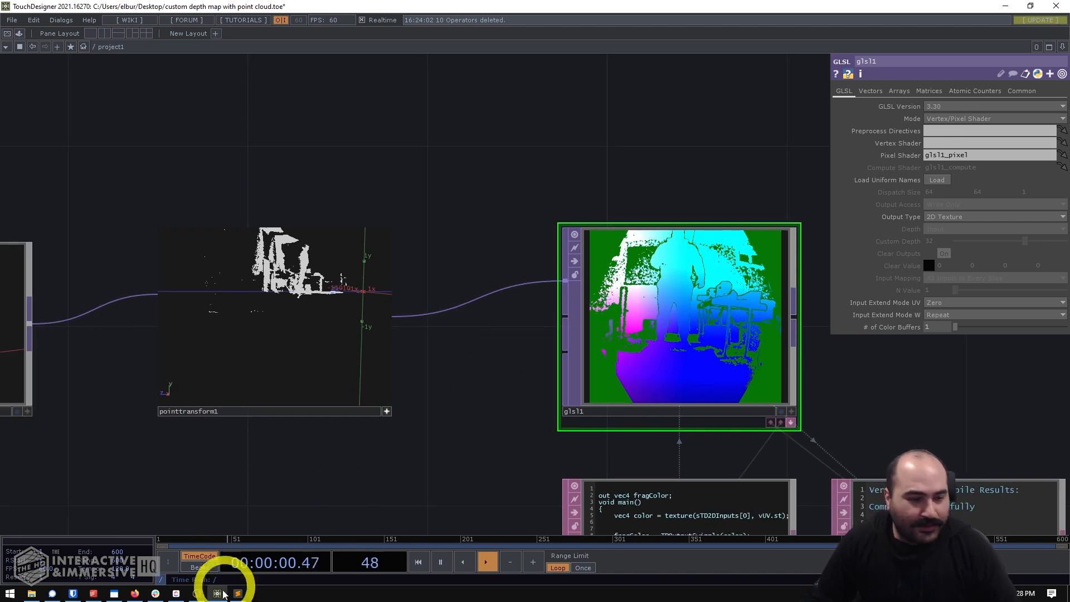
left_click(238, 593)
key("Return")
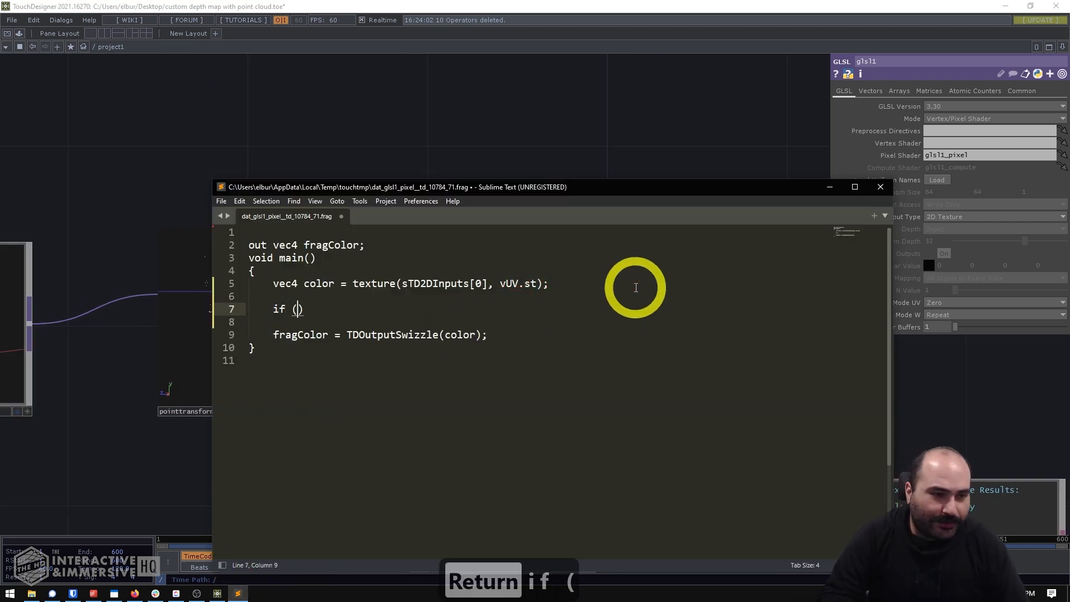
type("if (co")
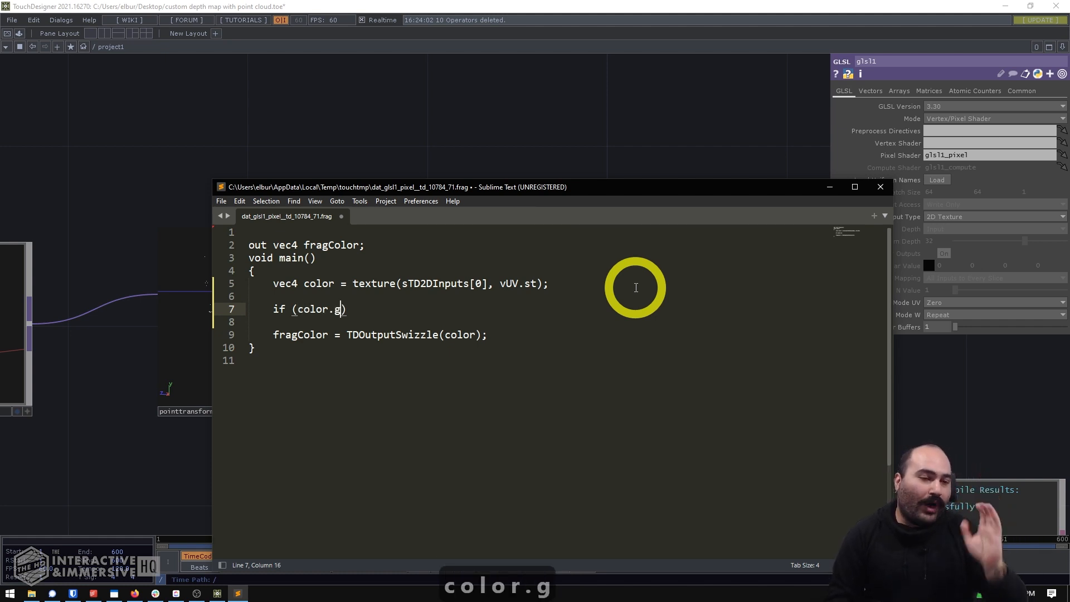
type("lor.g")
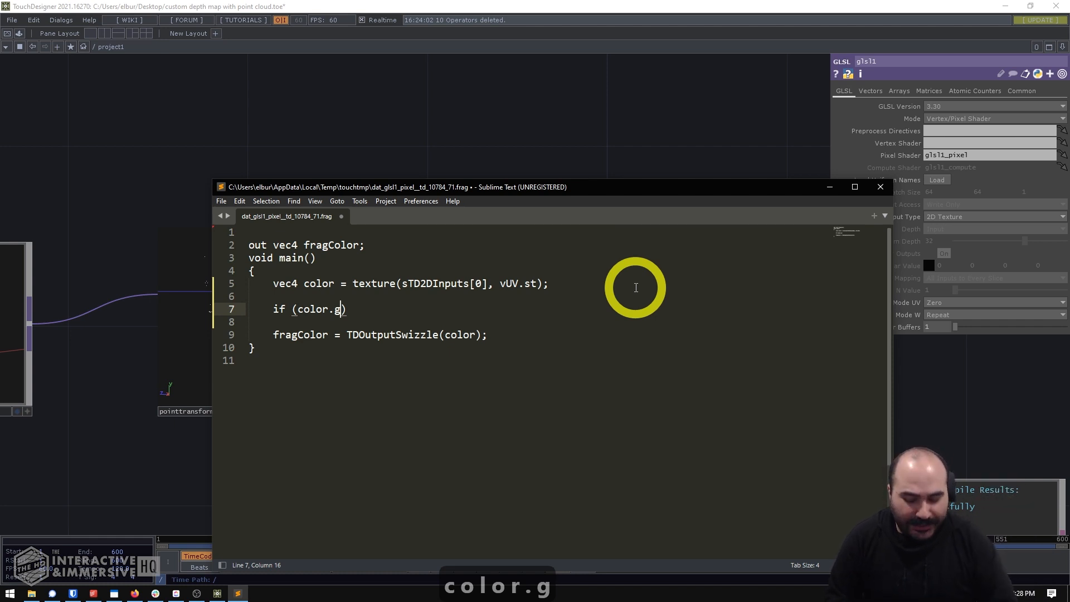
type(" <")
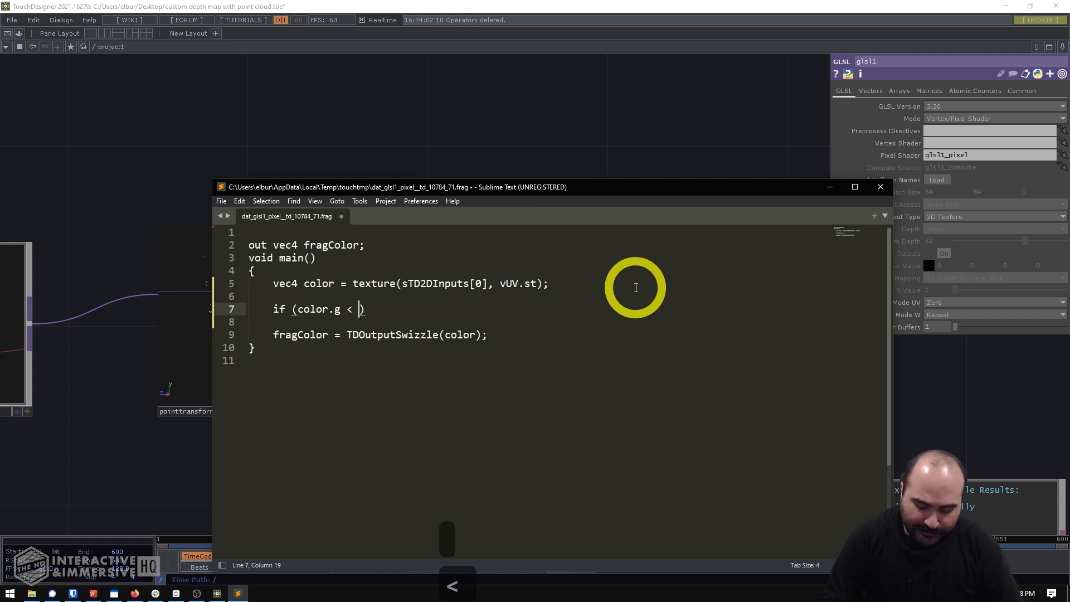
type(" 0.0) ")
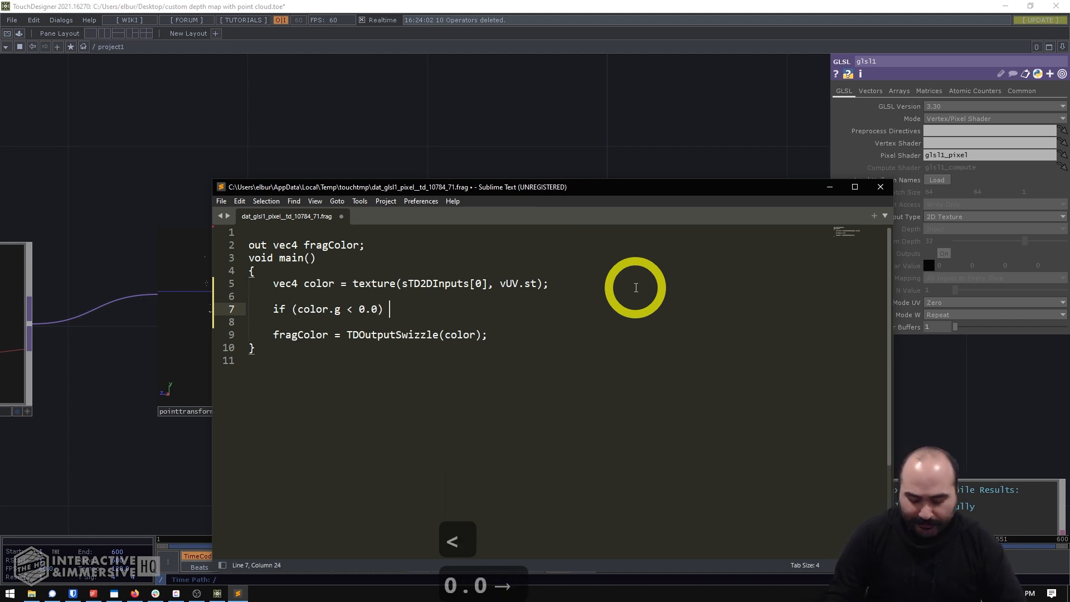
type("{")
key("Return")
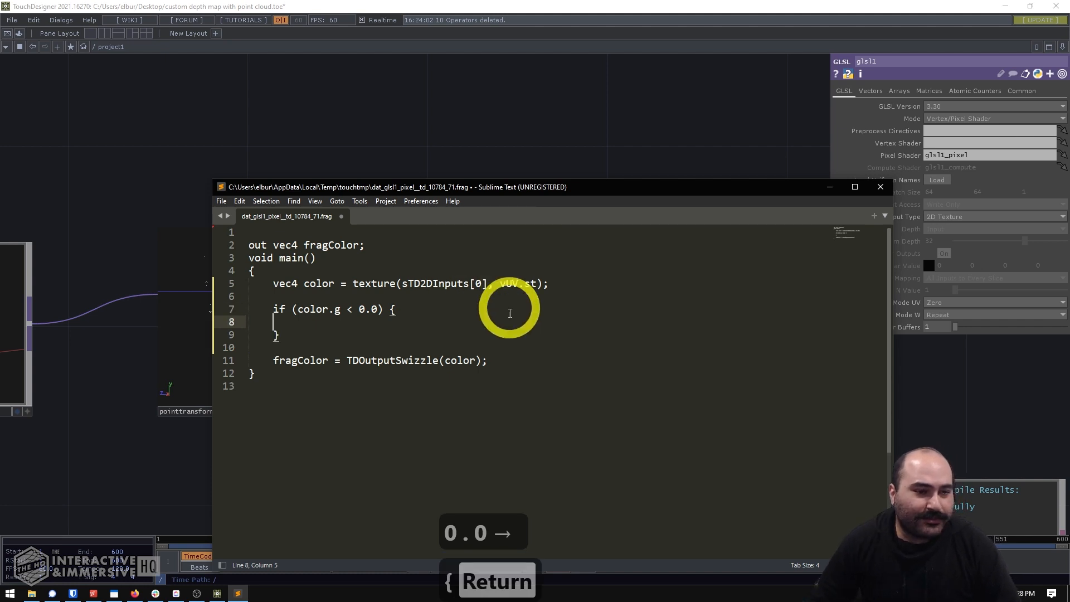
- Inside the if block, add the indented line "color = vec4(0.);"
key("Tab")
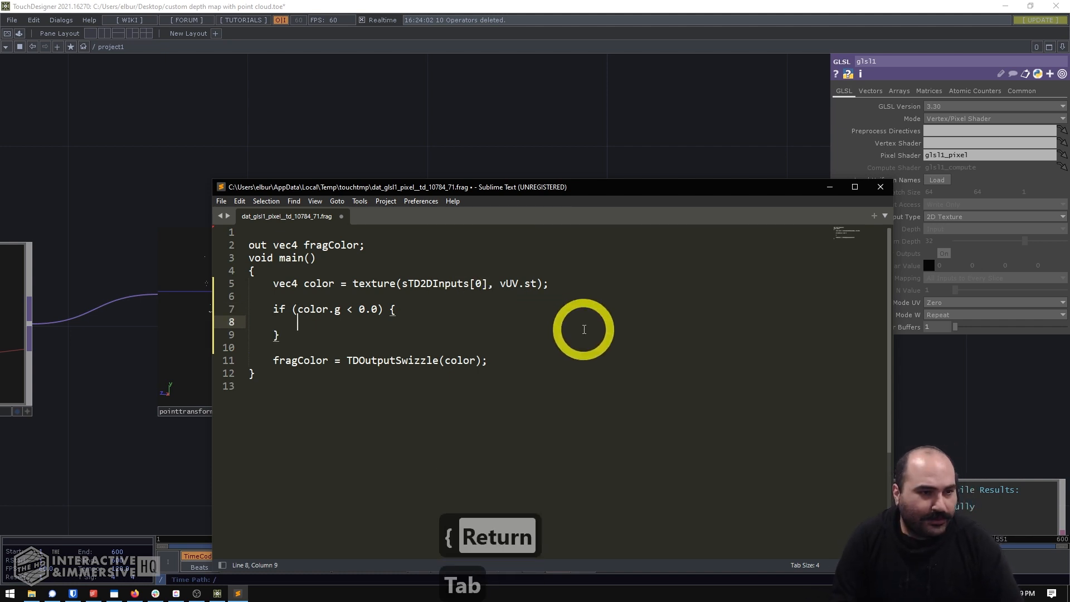
type("color ")
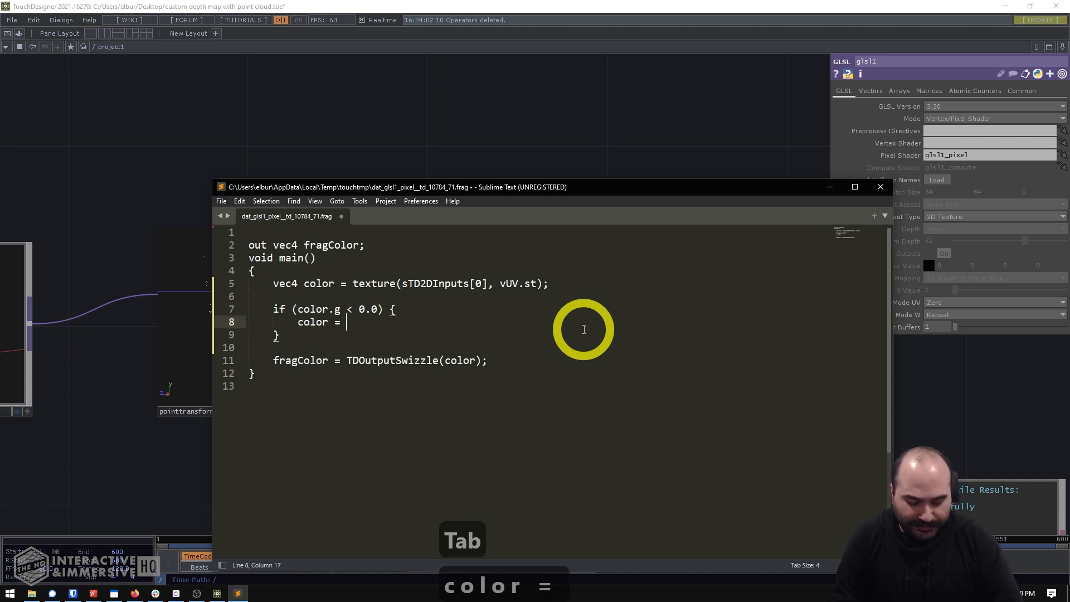
type("= vec4(0,")
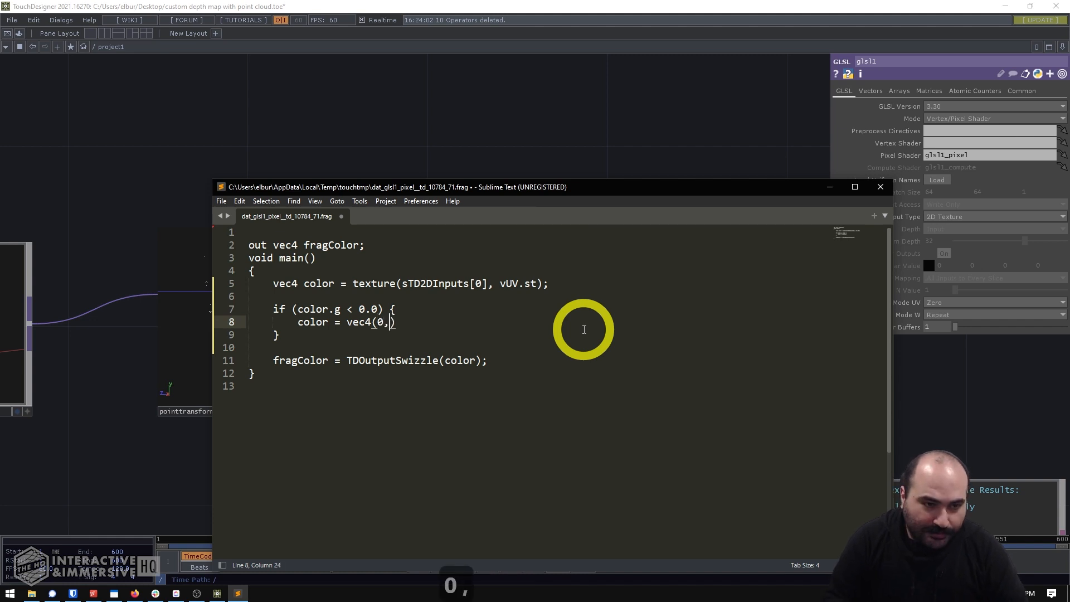
key("BackSpace")
type(".")
key("BackSpace")
key("Right")
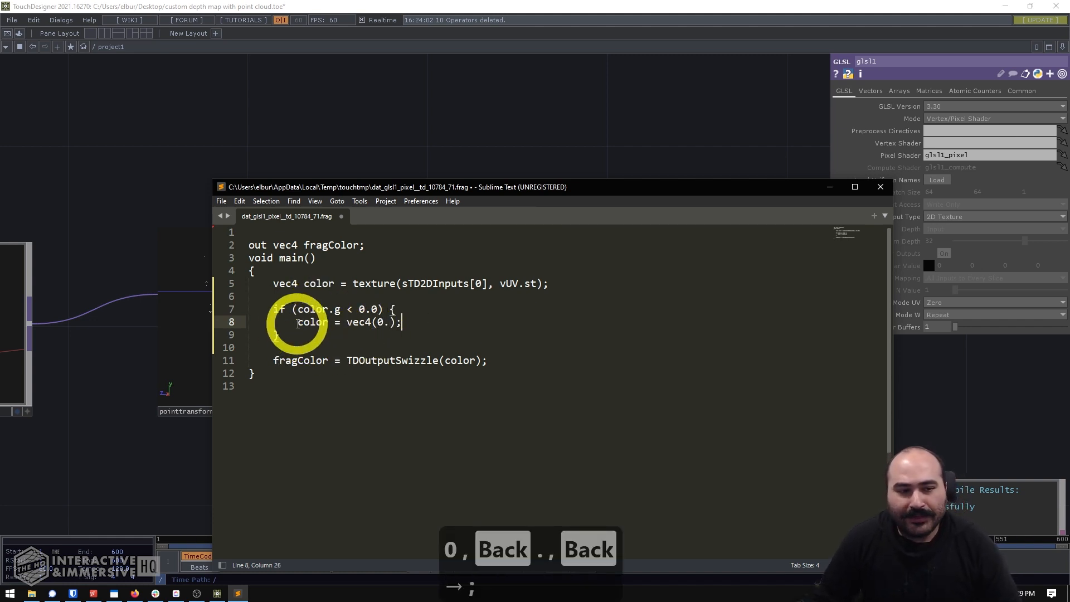
- Review the if condition and its color assignment, save the shader, and return to the TouchDesigner network
left_click_drag(298, 322, 329, 322)
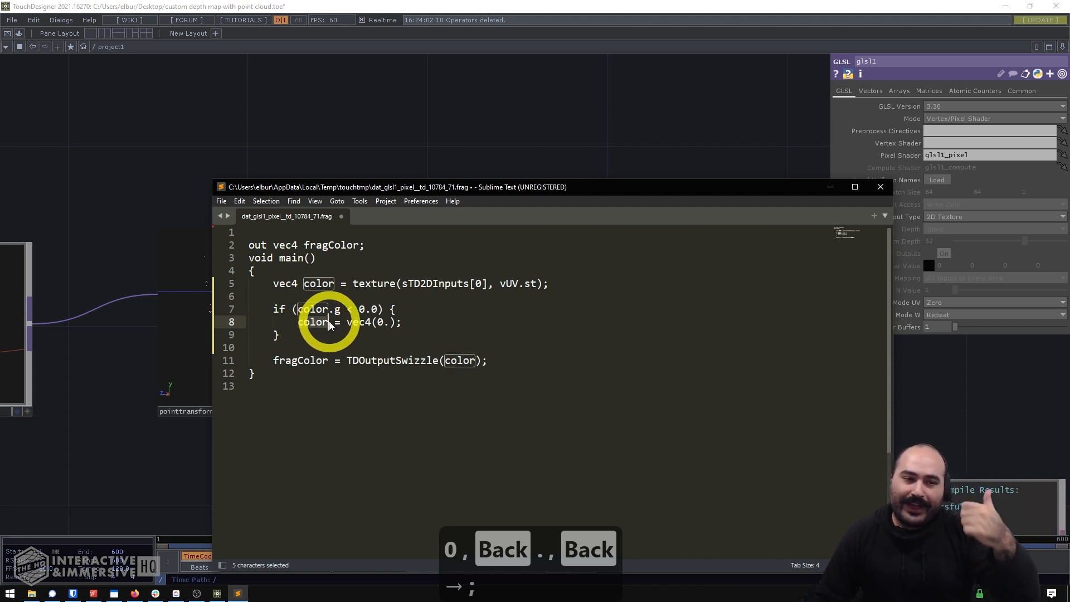
left_click(317, 309)
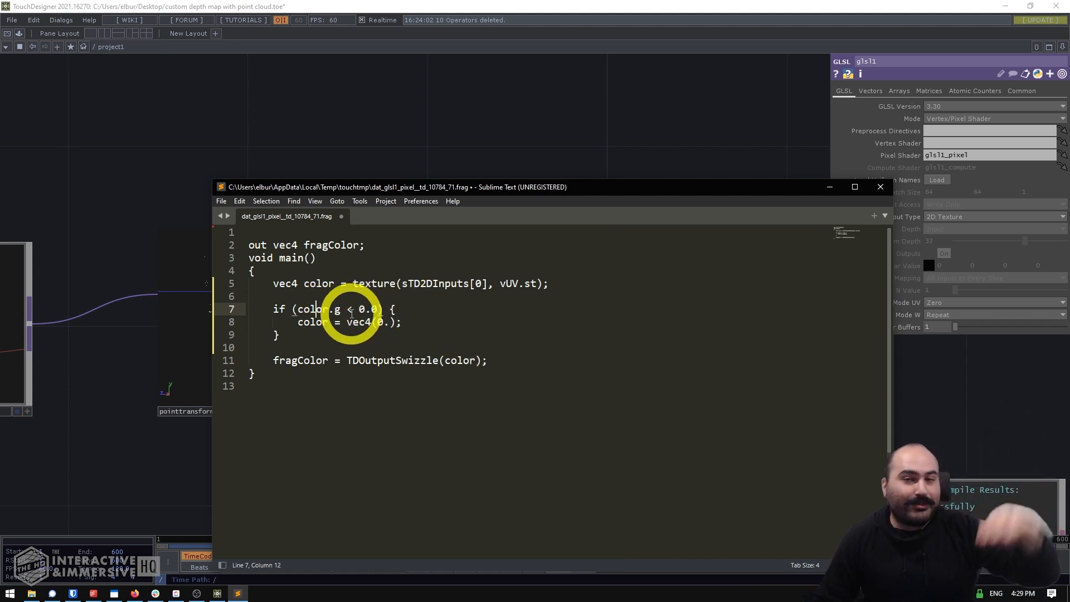
double_click(360, 322)
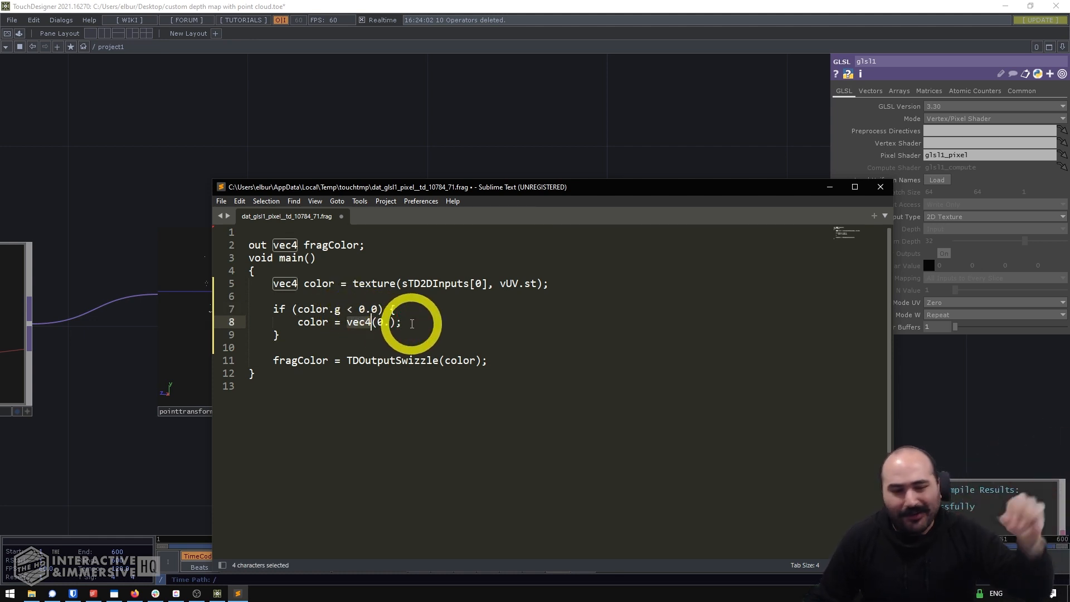
left_click(397, 333)
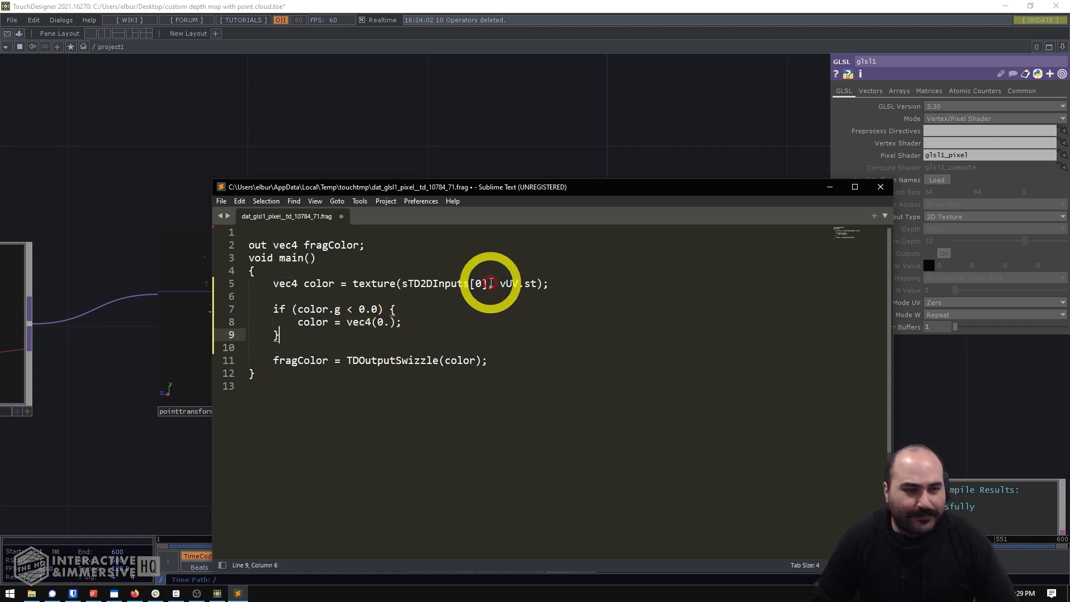
key("ctrl+s")
left_click(473, 136)
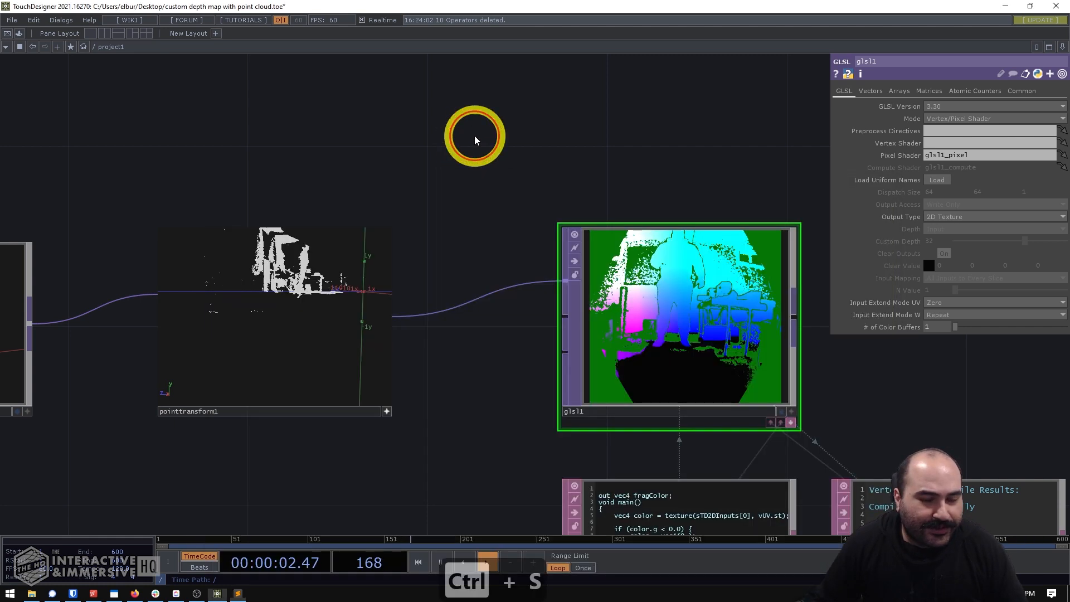
- Add a Null TOP, connect the output of glsl1 to its input, and place it beside glsl1
left_click_drag(489, 239, 202, 183)
left_click_drag(503, 243, 439, 273)
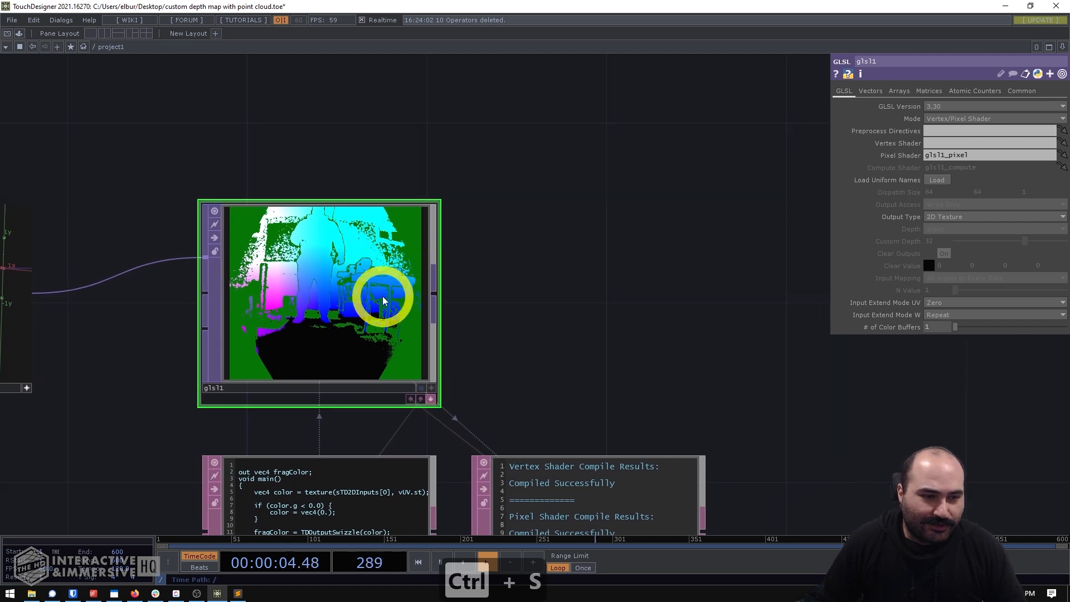
key("Tab")
type("nul")
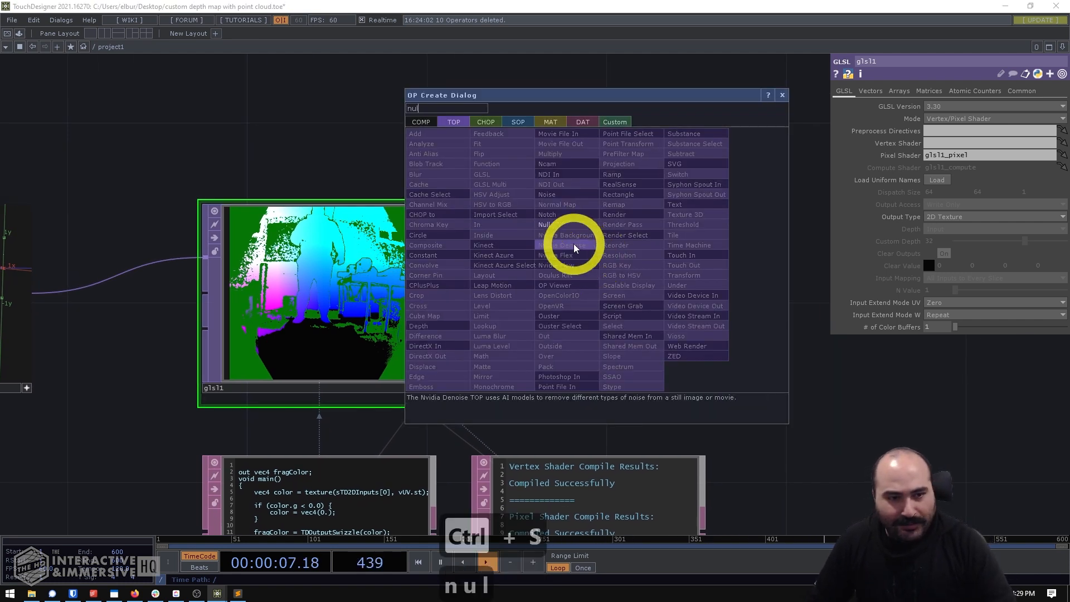
left_click(553, 221)
left_click(678, 235)
left_click(432, 289)
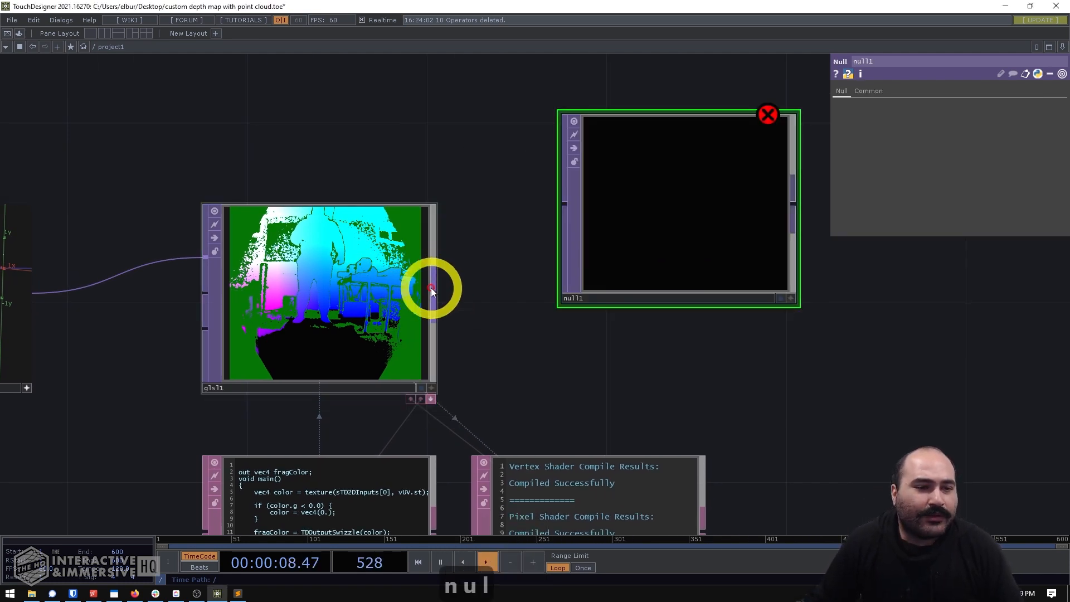
left_click(561, 206)
left_click_drag(664, 230, 652, 301)
- Display null1 as a point cloud in its viewer and orbit it to inspect the floor area
left_click(749, 389)
key("v")
mouse_move(641, 339)
left_mouse_down()
mouse_move(597, 306)
mouse_move(621, 311)
mouse_move(621, 322)
mouse_move(567, 311)
mouse_move(653, 324)
mouse_move(642, 333)
left_mouse_up()
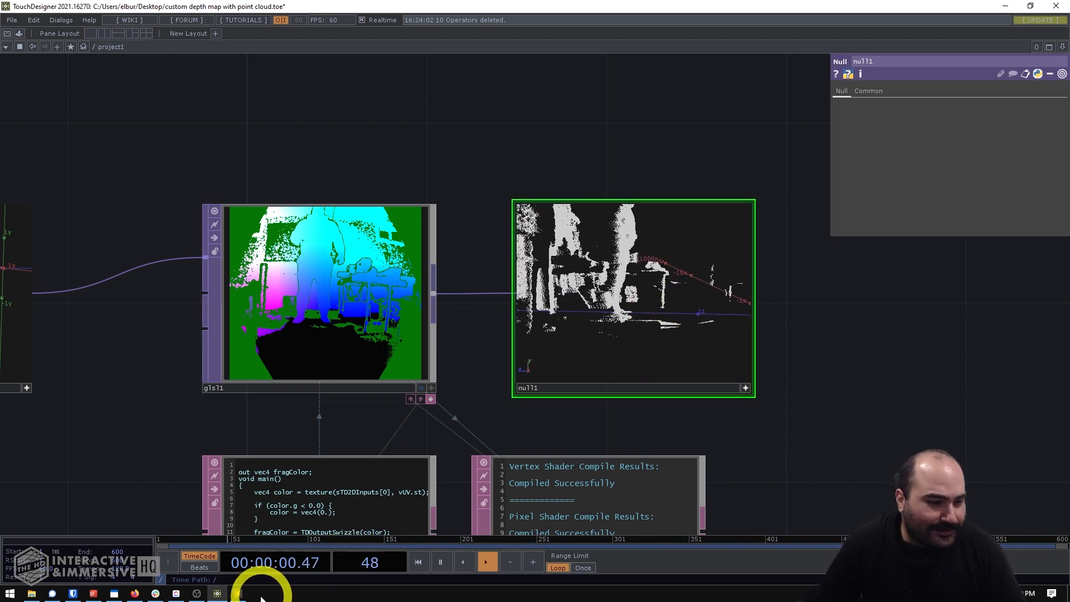
- Try a color.g threshold of 0.1 in the shader's if condition, save it, and check the null1 point cloud
left_click(238, 594)
left_click(378, 308)
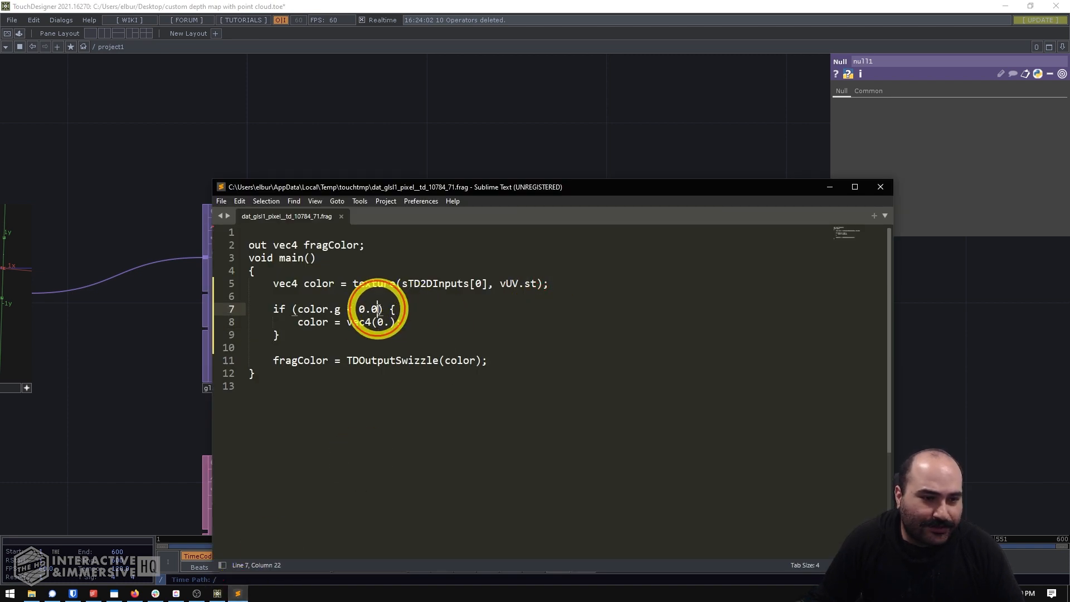
key("BackSpace")
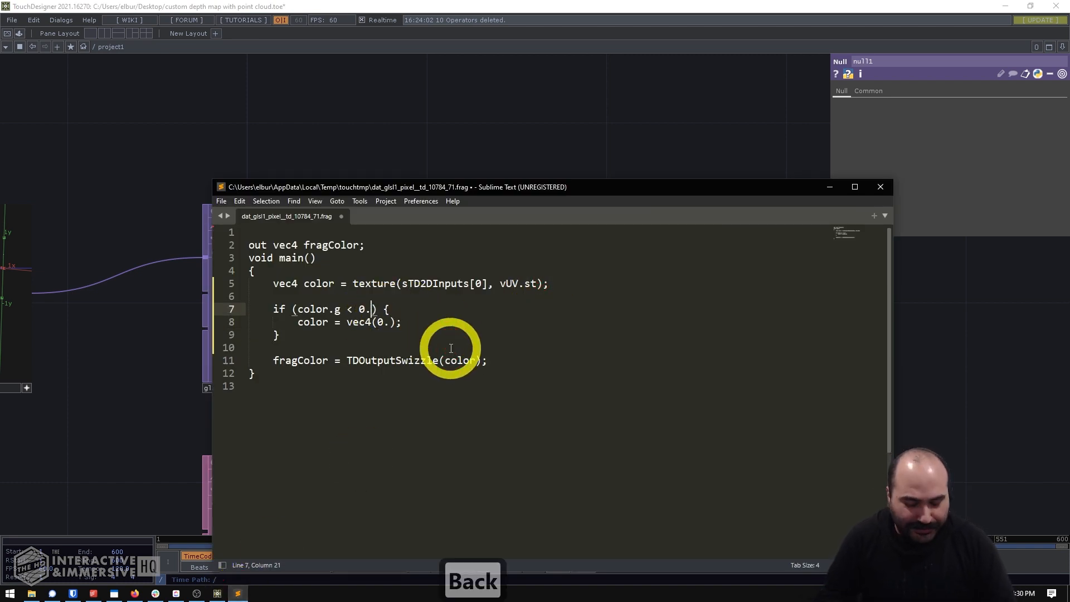
type("1")
key("ctrl+s")
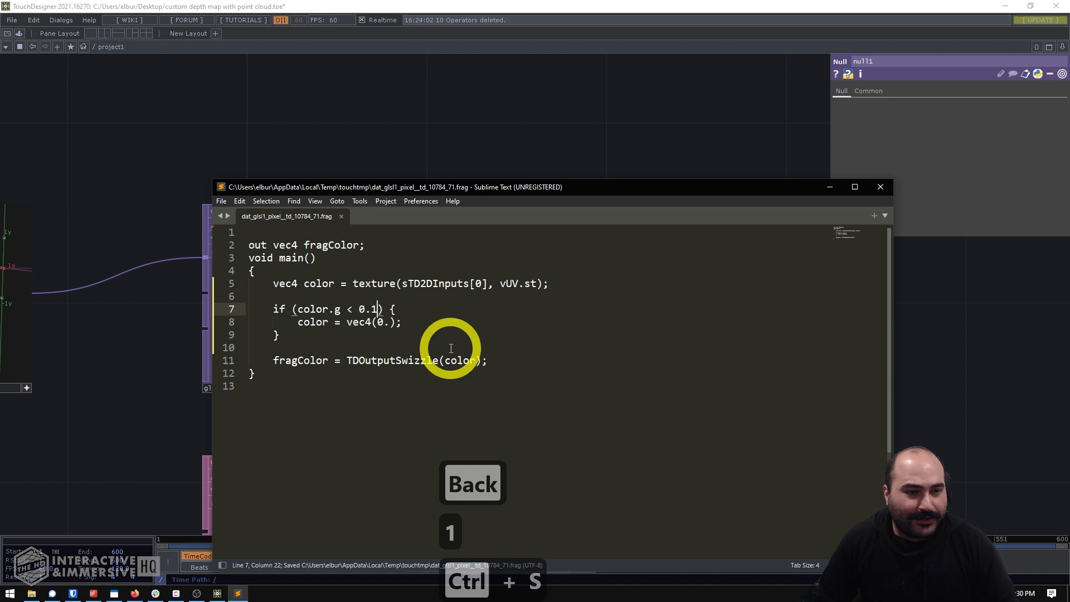
left_click(576, 78)
left_click(673, 244)
left_click_drag(673, 244, 632, 308)
- Try a color.g threshold of 0.05 in the if condition, save the shader, and orbit the null1 point cloud
key("alt+Tab")
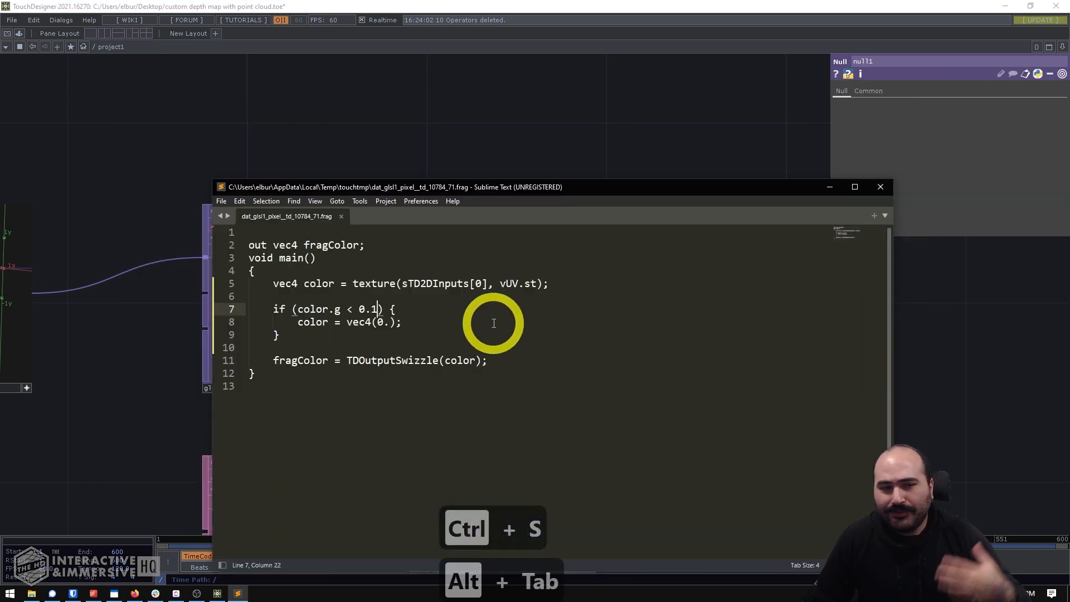
key("BackSpace")
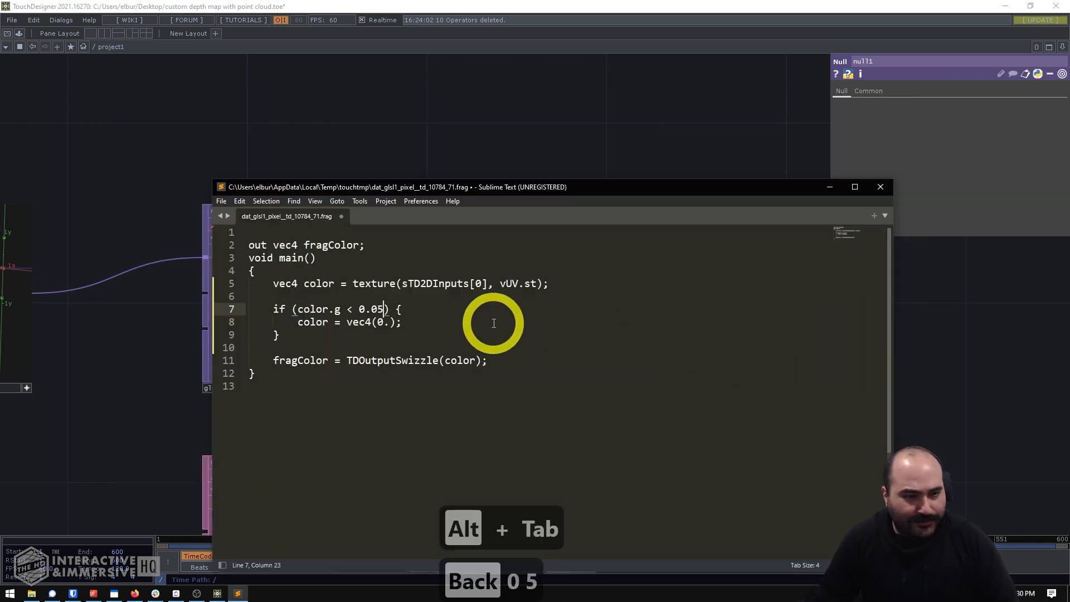
key("ctrl+s")
left_click(608, 151)
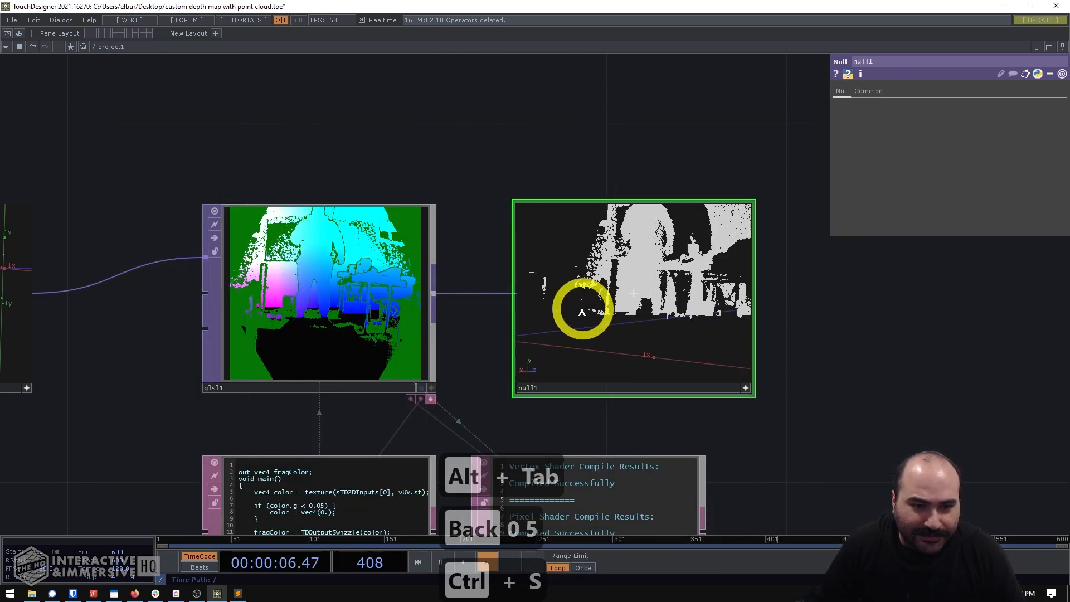
left_click_drag(580, 328, 642, 328)
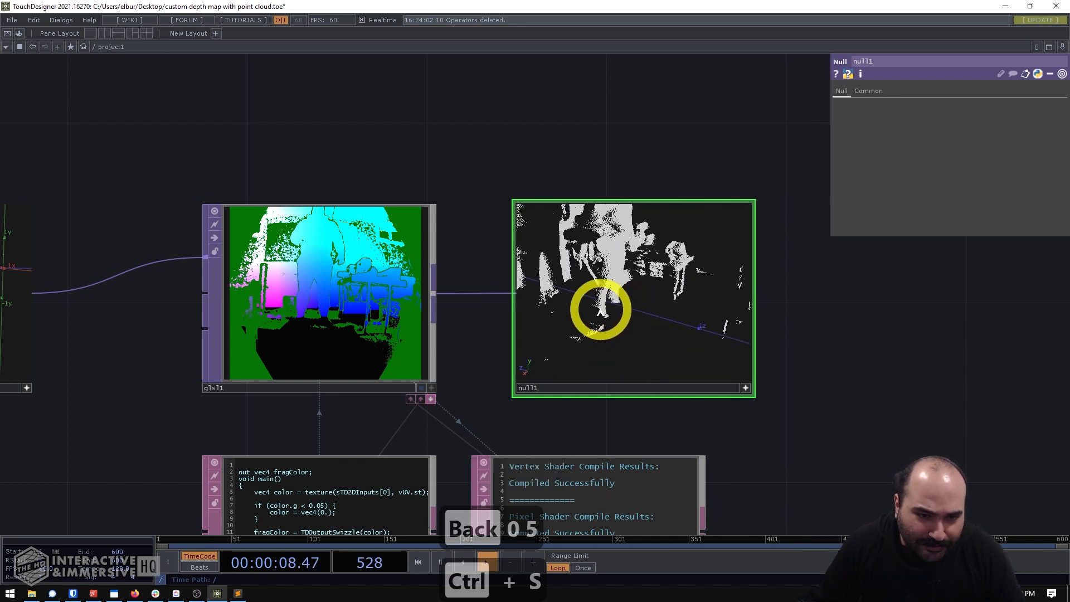
- Set the color.g threshold in the if condition to 0.025, save the shader, and inspect the null1 point cloud against the axes
key("alt+Tab")
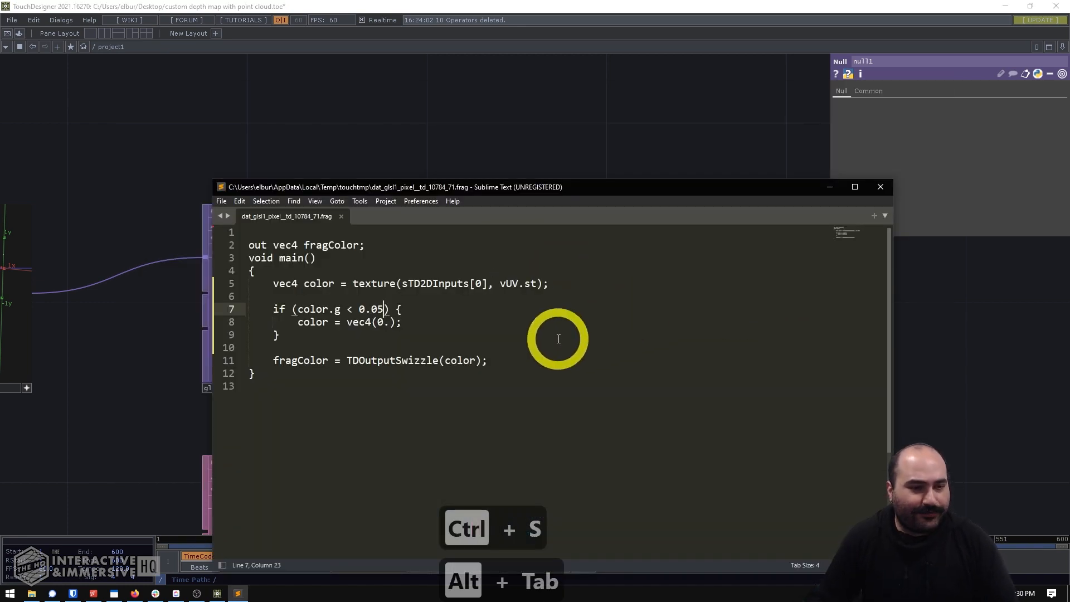
key("BackSpace")
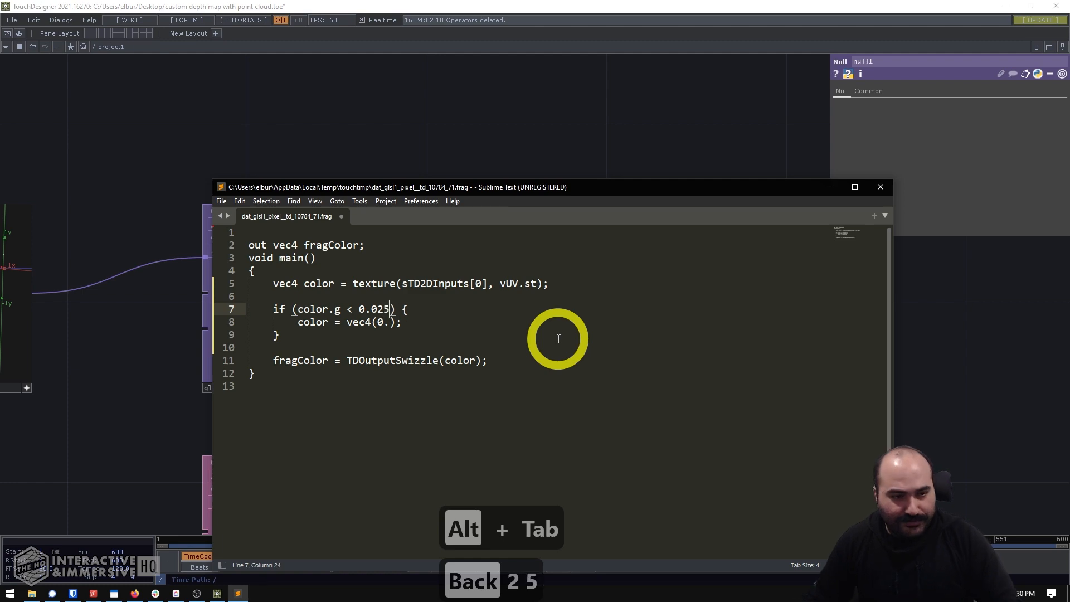
key("ctrl+s")
left_click(530, 112)
left_click_drag(650, 280, 600, 268)
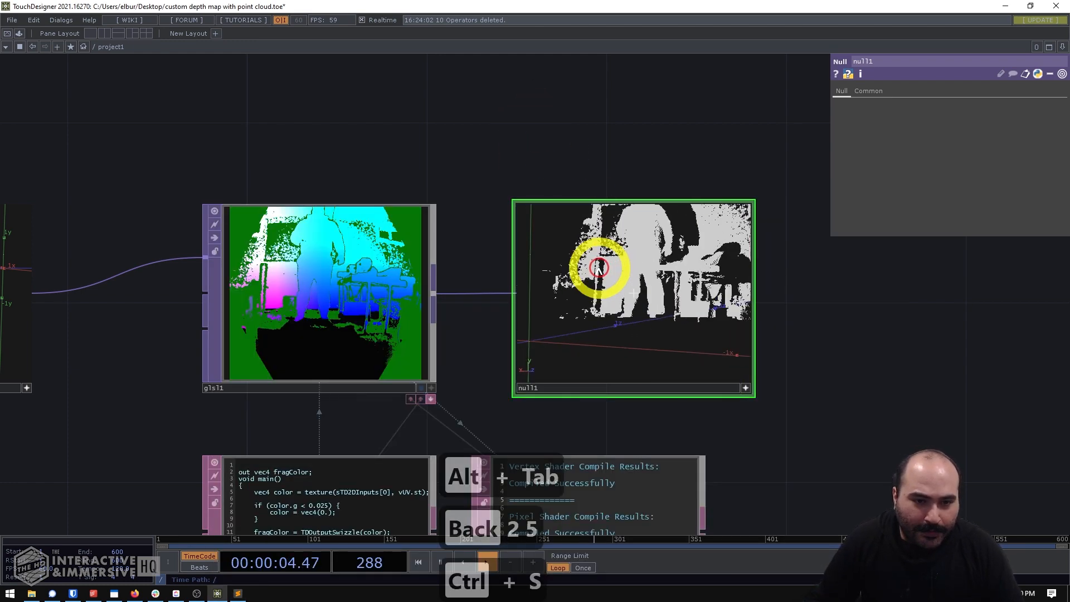
left_click_drag(629, 301, 619, 339)
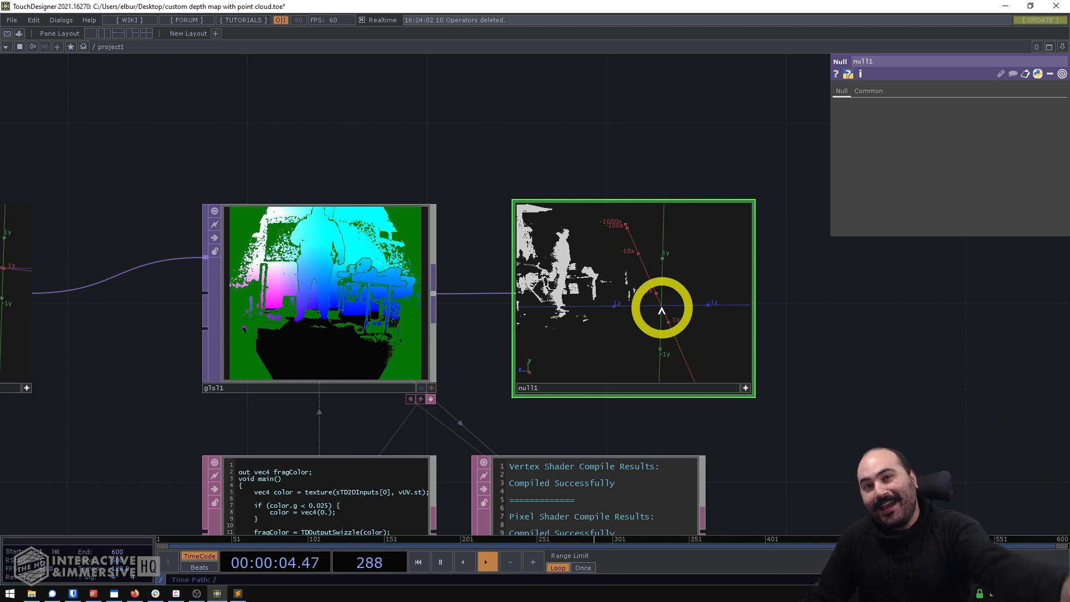
left_click_drag(678, 311, 655, 322)
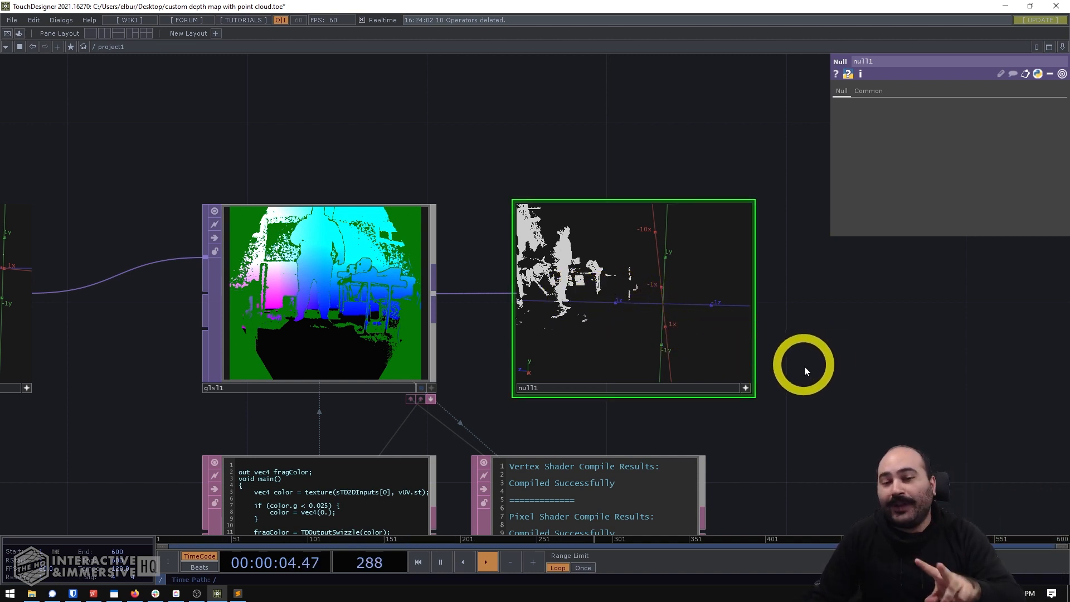
left_click_drag(805, 395, 634, 316)
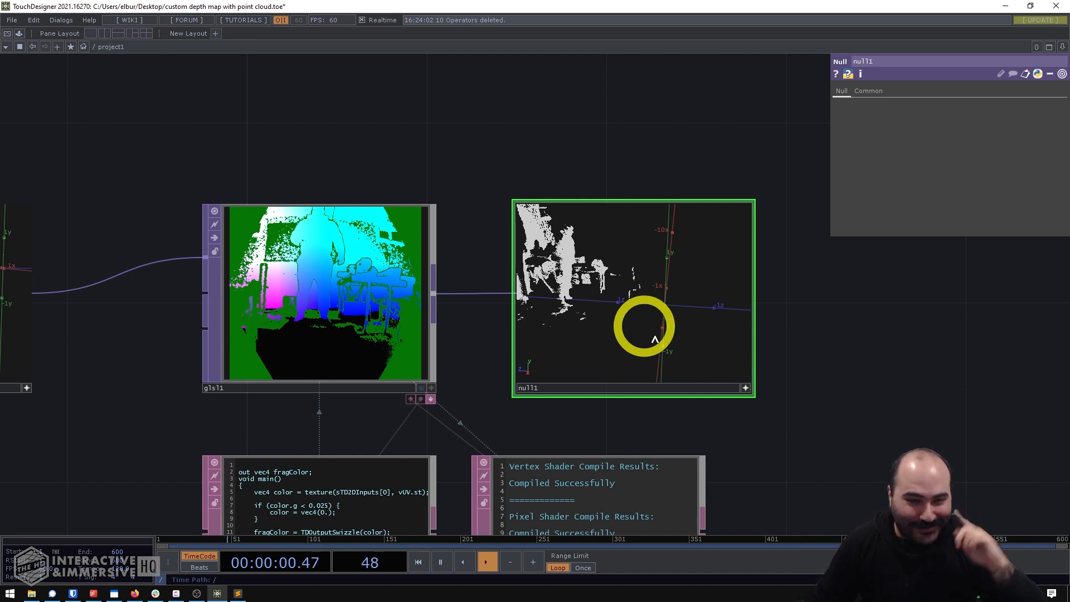
left_click_drag(660, 415, 682, 401)
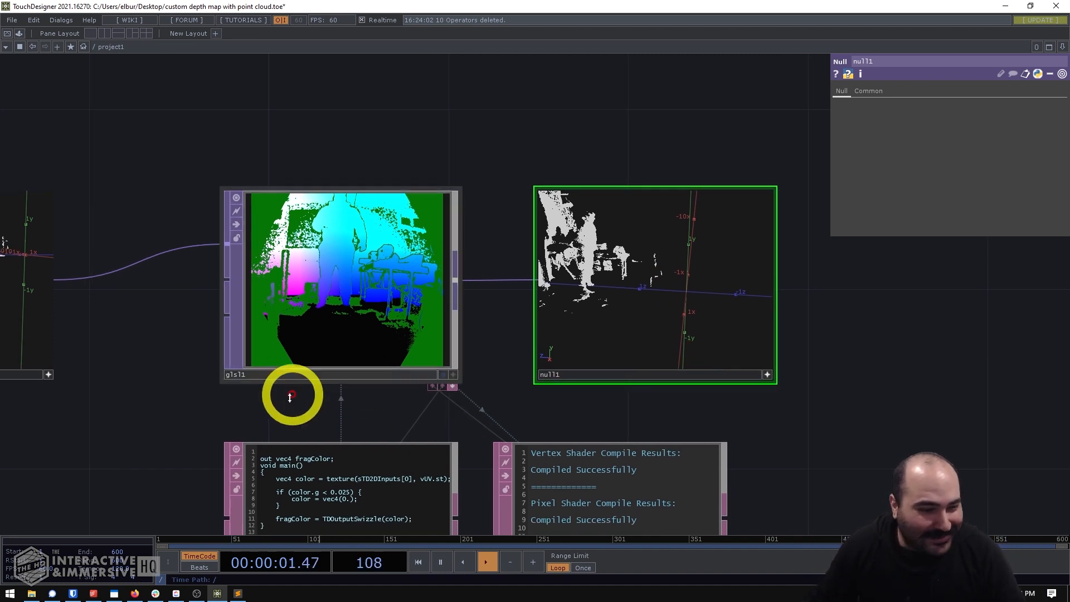
- Start a second if condition on color.b below the first if block in the Sublime Text shader file
left_click(238, 594)
left_click(356, 337)
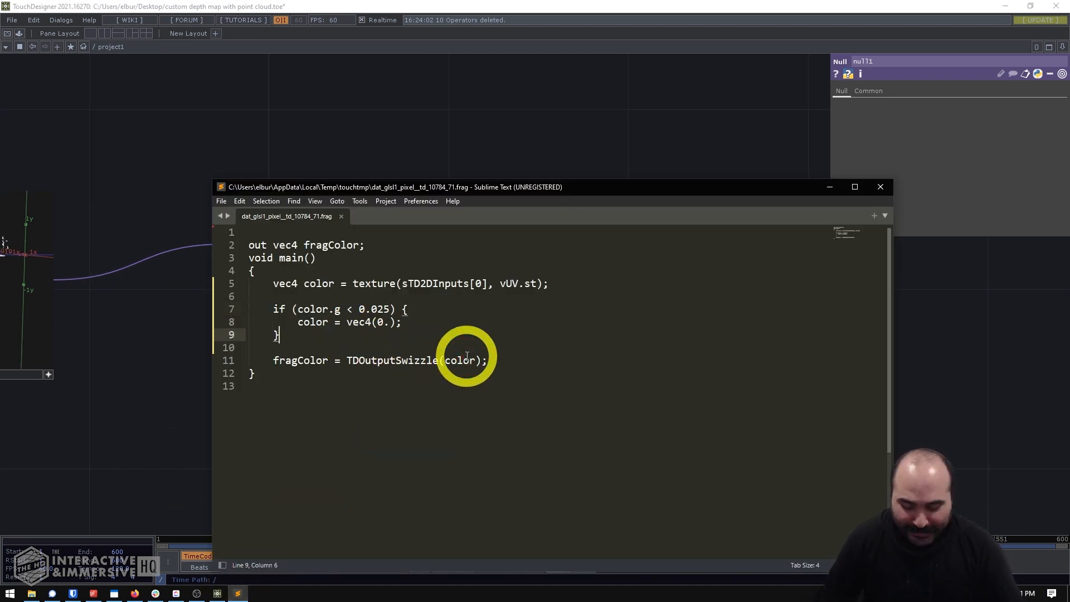
key("Return")
key("Return")
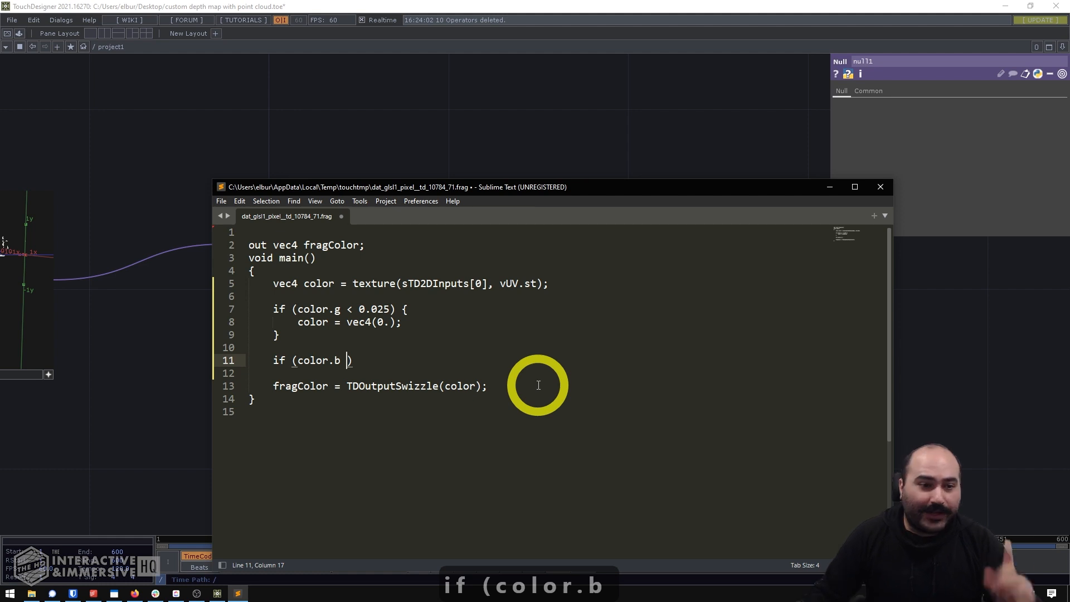
- Switch to TouchDesigner and orbit the null1 point cloud to judge a cutoff distance along the z axis
left_click(541, 156)
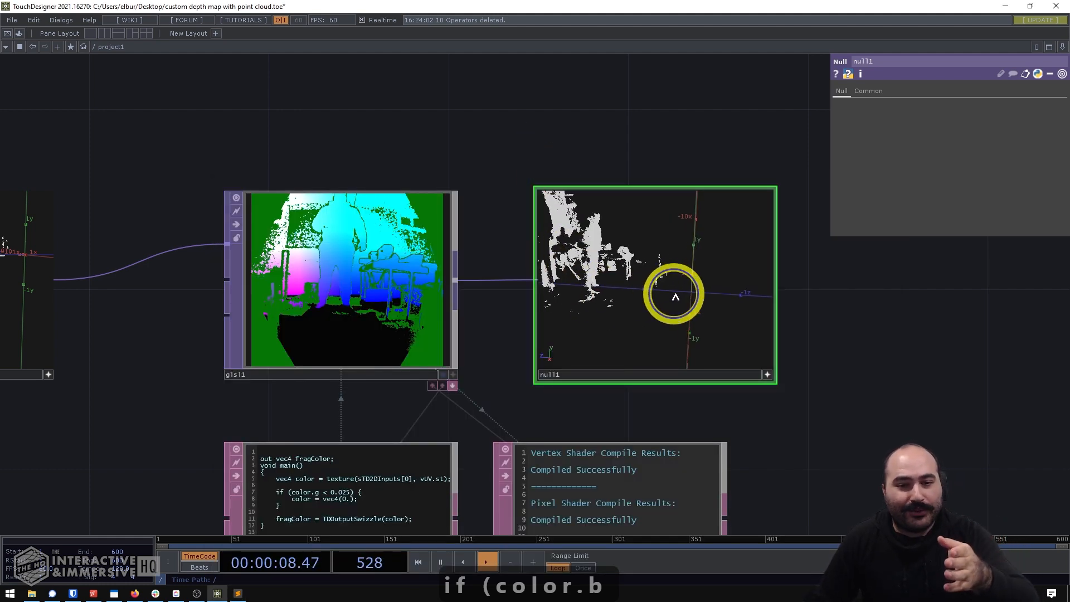
mouse_move(676, 296)
left_mouse_down()
mouse_move(710, 292)
mouse_move(617, 287)
mouse_move(717, 291)
mouse_move(681, 294)
left_mouse_up()
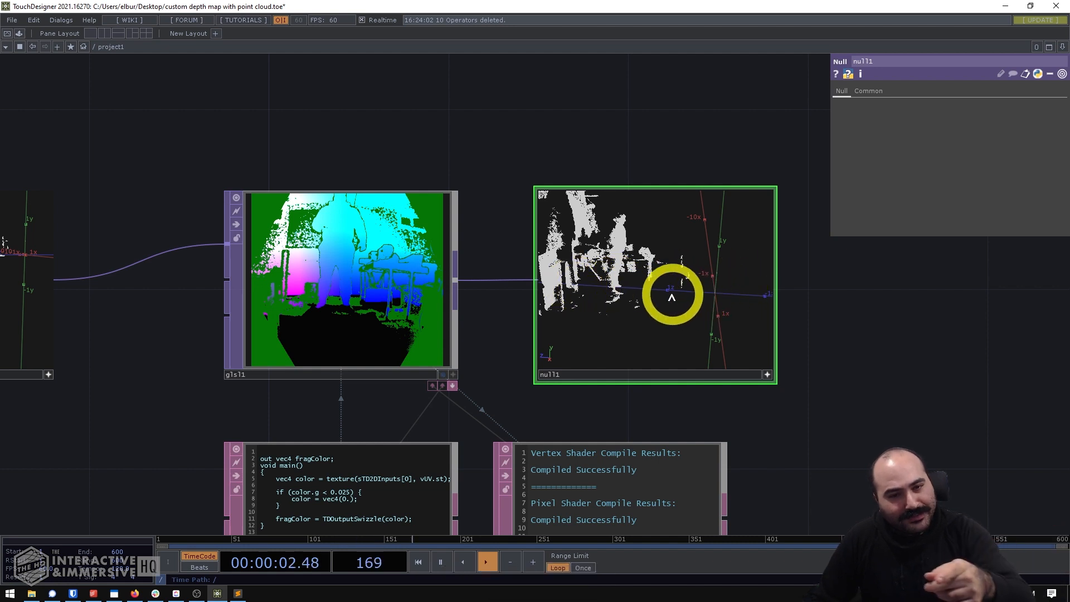
left_click_drag(609, 307, 683, 327)
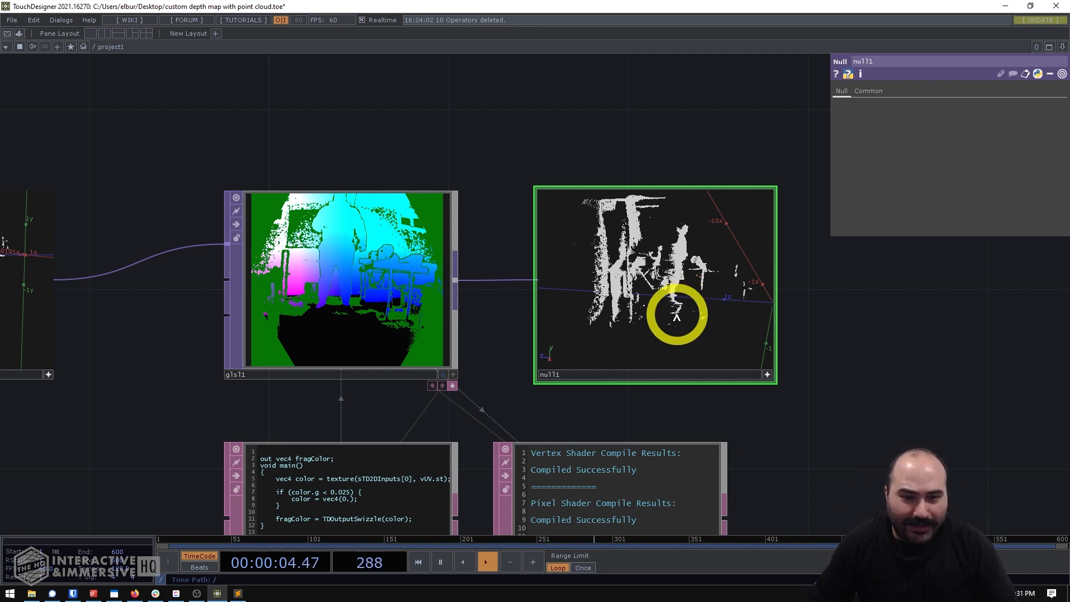
left_click_drag(674, 306, 626, 268)
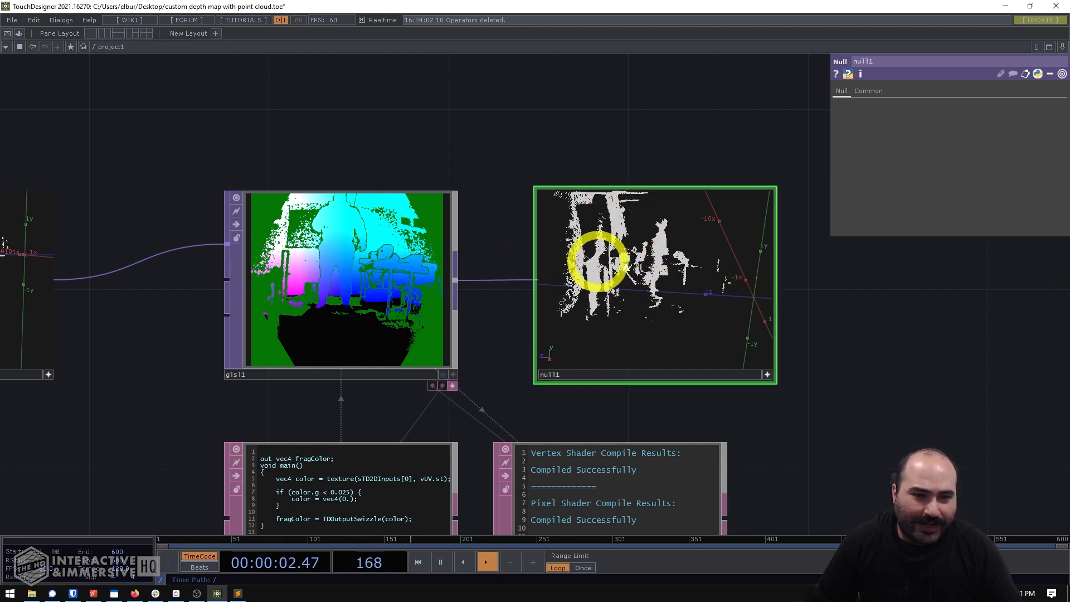
- Complete the second condition in the shader as color.b > 2.5, setting color = vec4(0.); inside it, and save the file
left_click(237, 594)
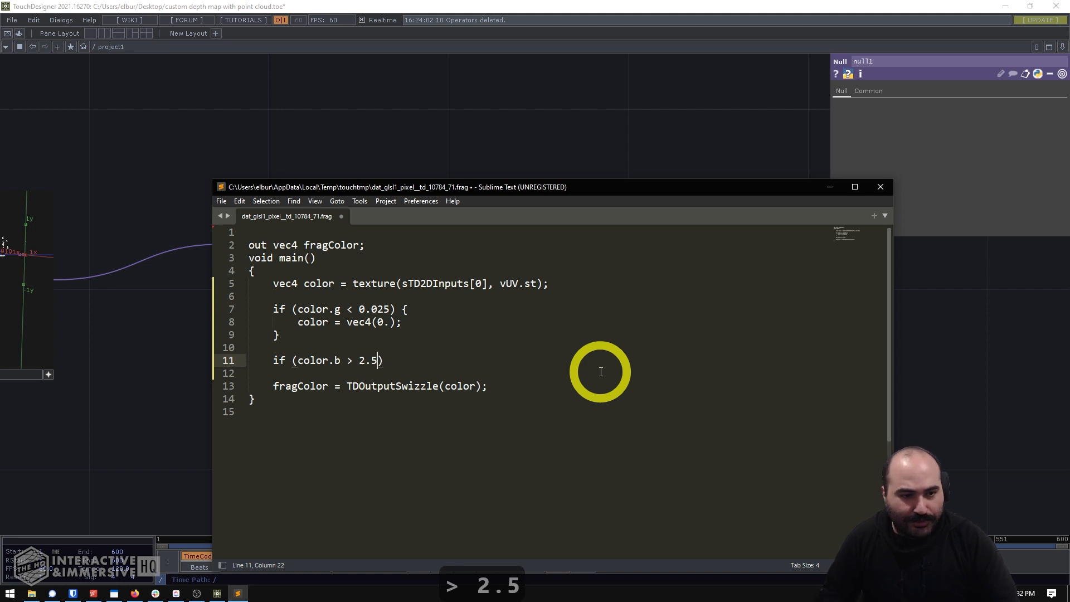
key("Return")
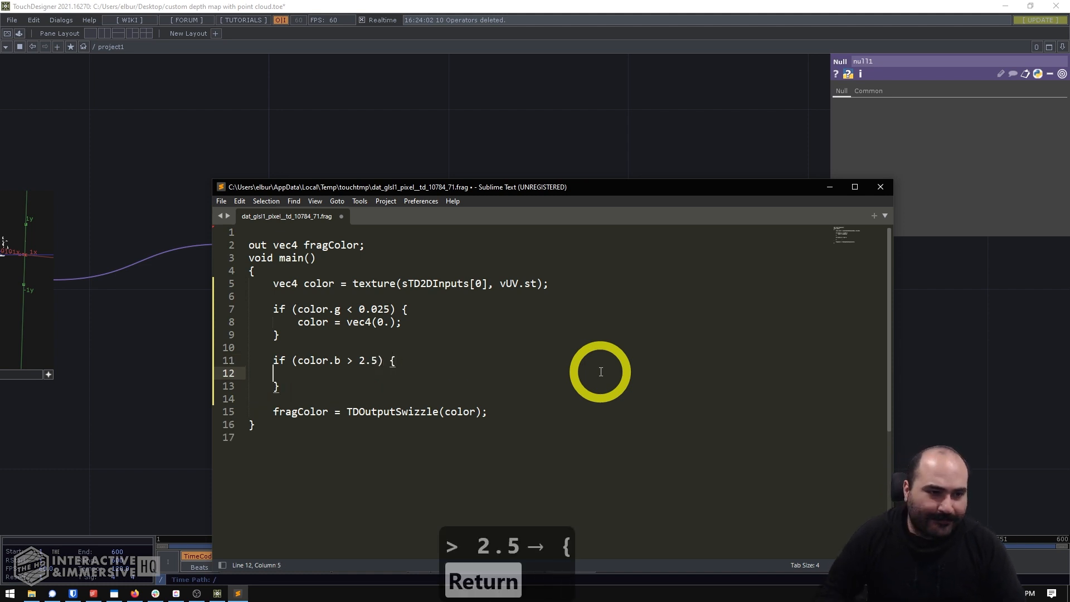
type("co")
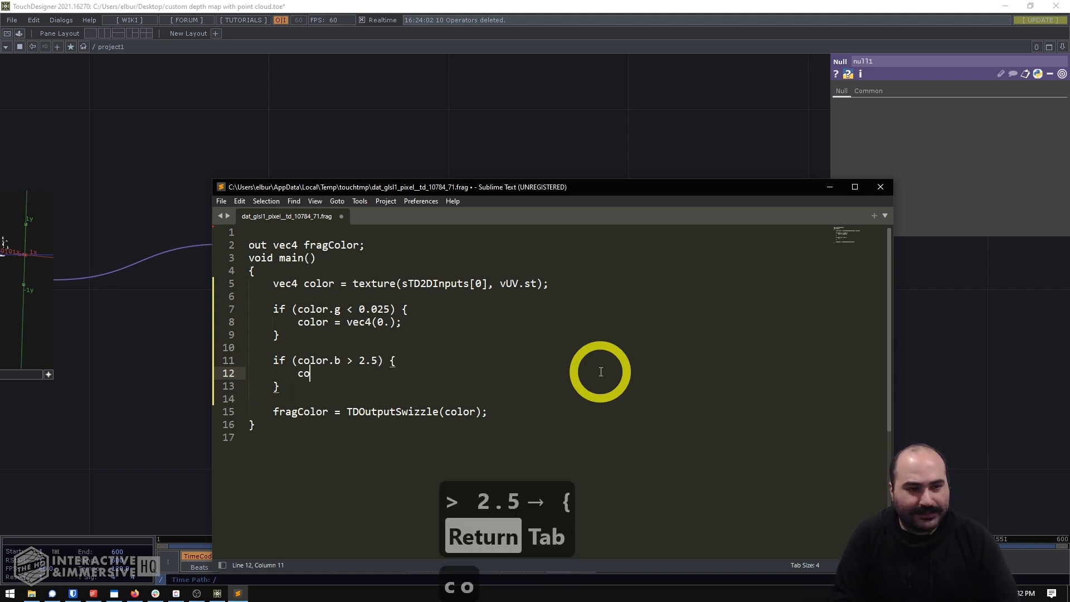
type("lor = vec4(0.")
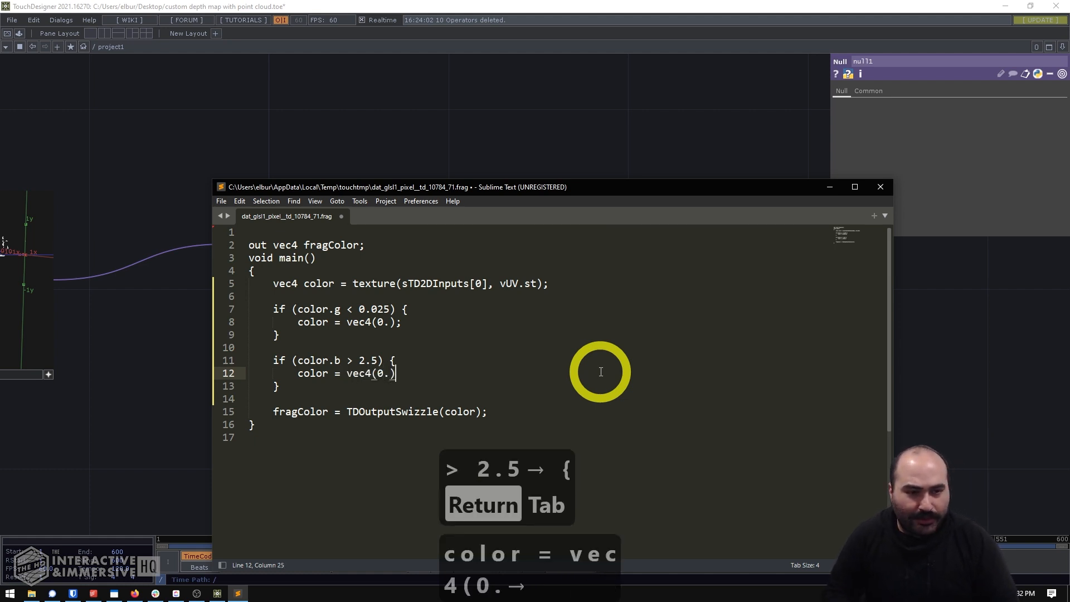
type(");")
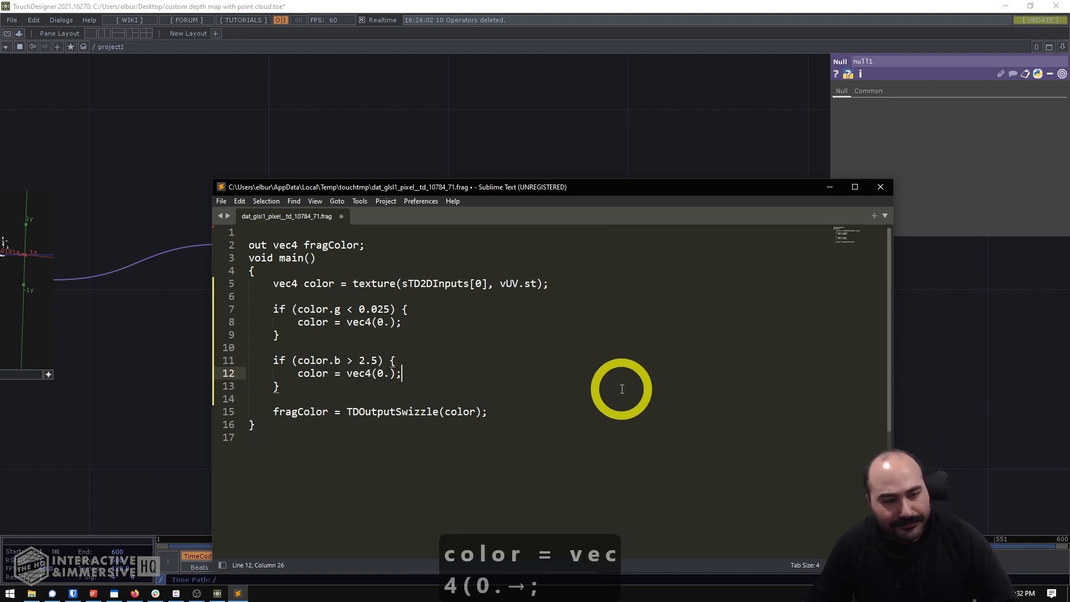
key("ctrl+s")
- Examine the filtered null1 point cloud from several angles and compare it with the unfiltered pointtransform1 cloud
left_click(582, 131)
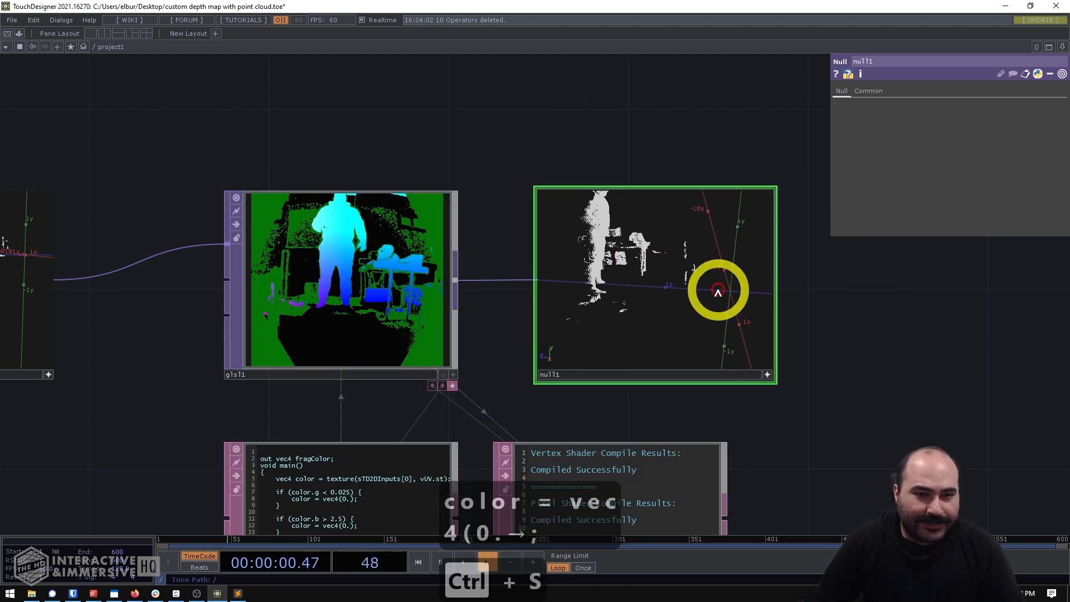
left_click_drag(718, 292, 688, 301)
left_click_drag(351, 148, 639, 140)
left_click_drag(212, 259, 473, 136)
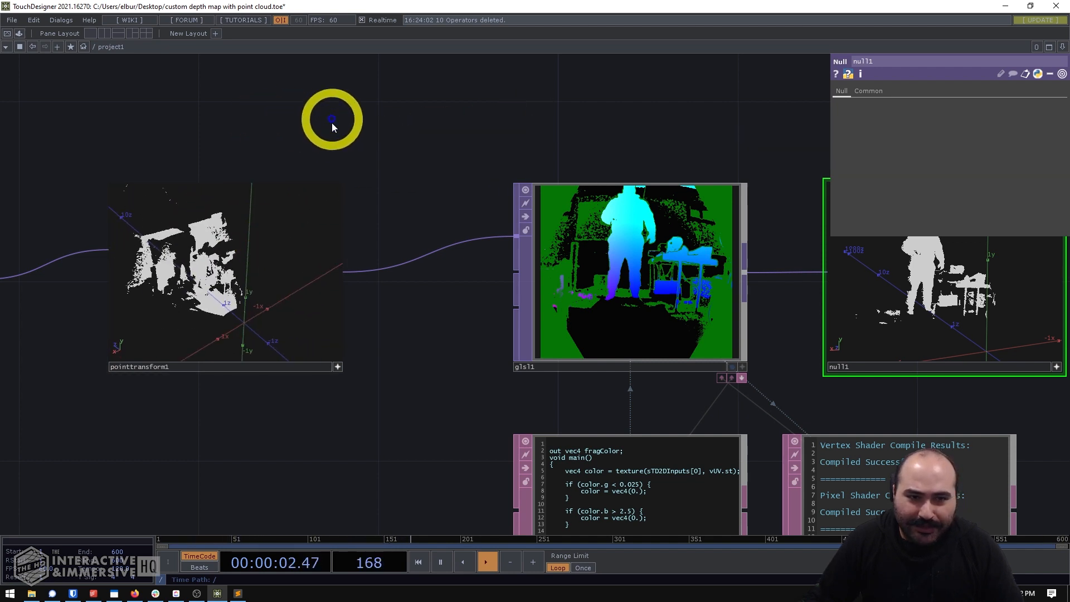
left_click_drag(691, 139, 324, 137)
left_click_drag(518, 265, 504, 203)
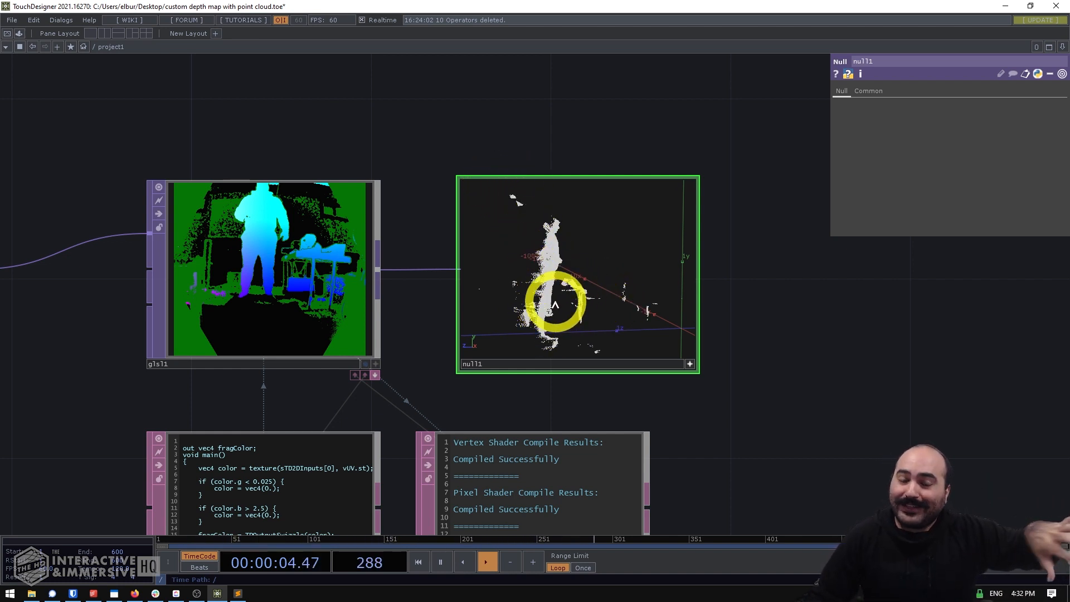
left_click_drag(555, 304, 632, 345)
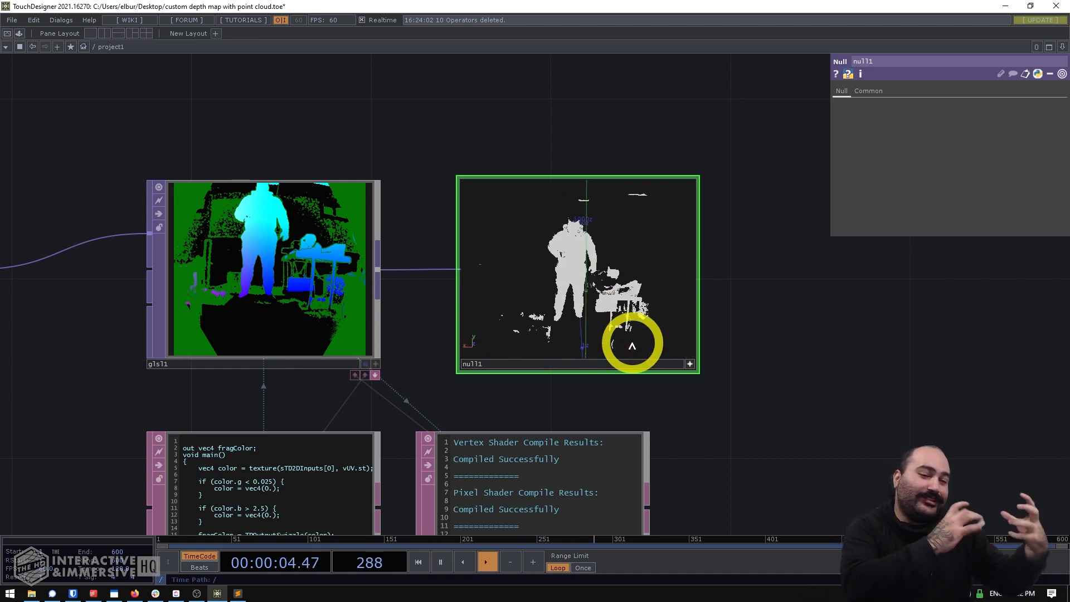
- Deactivate null1's viewer and place a Geometry COMP in the empty space beyond null1
left_click(690, 364)
left_click_drag(753, 368, 595, 381)
scroll(596, 382, "down", 2)
scroll(595, 382, "down", 2)
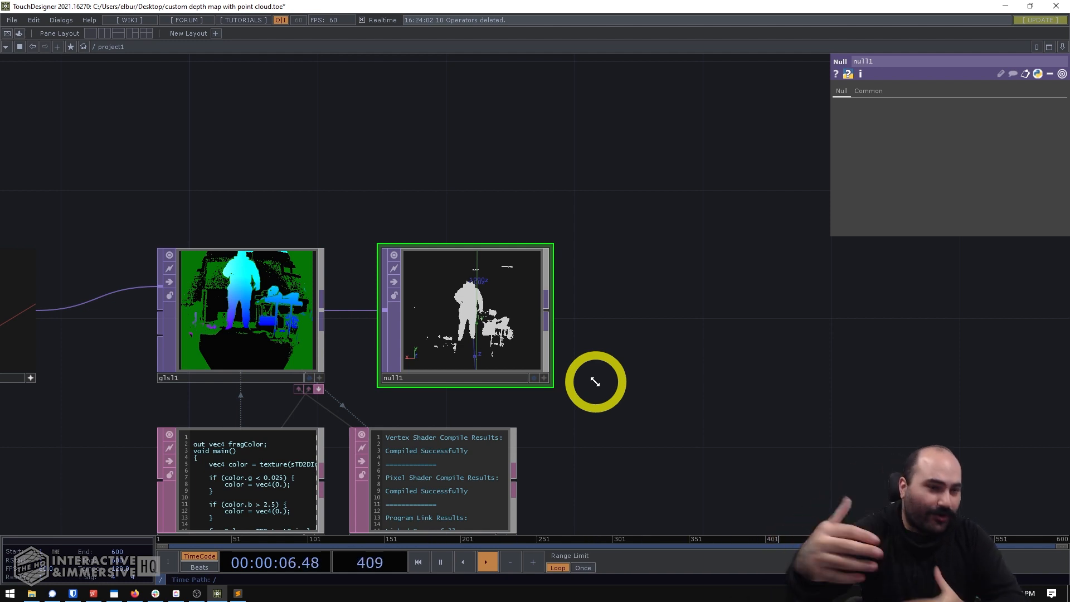
scroll(595, 382, "down", 3)
left_click_drag(729, 339, 620, 310)
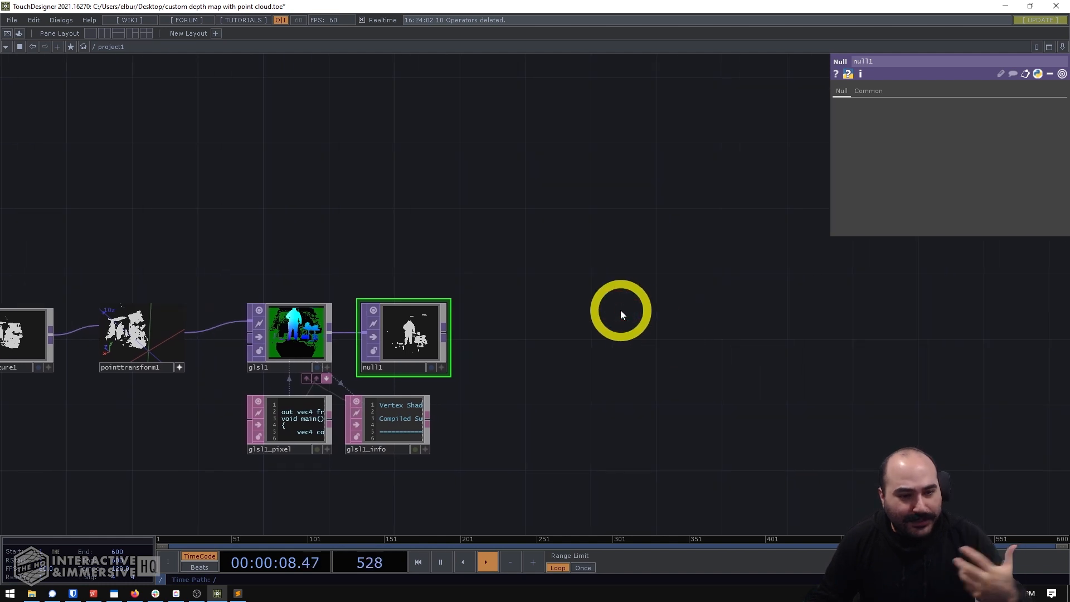
key("Tab")
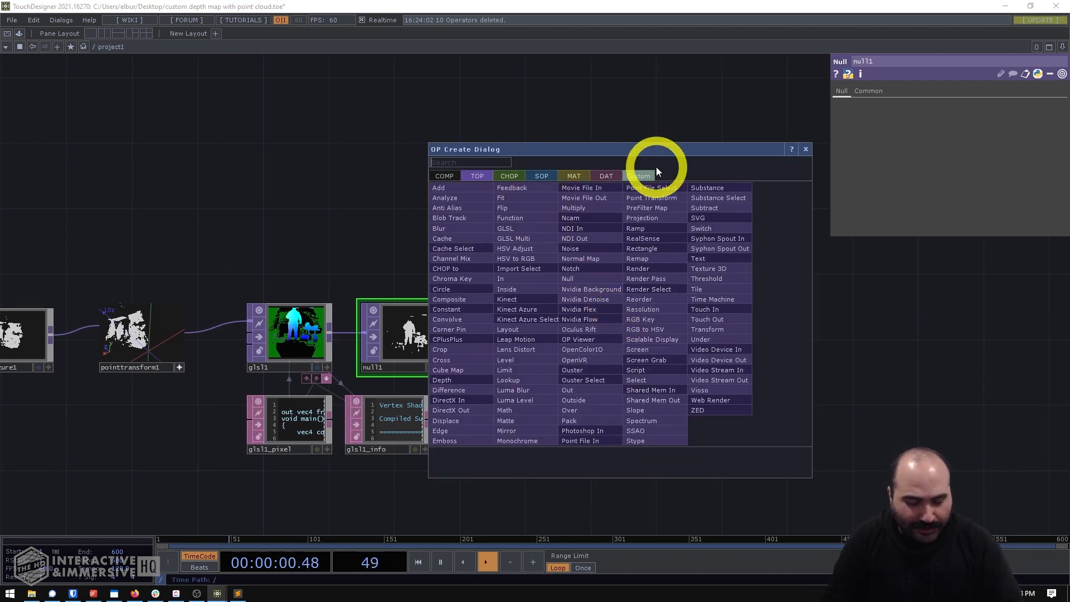
key("Tab")
key("Tab")
key("Tab")
key("Tab")
key("Tab")
key("Tab")
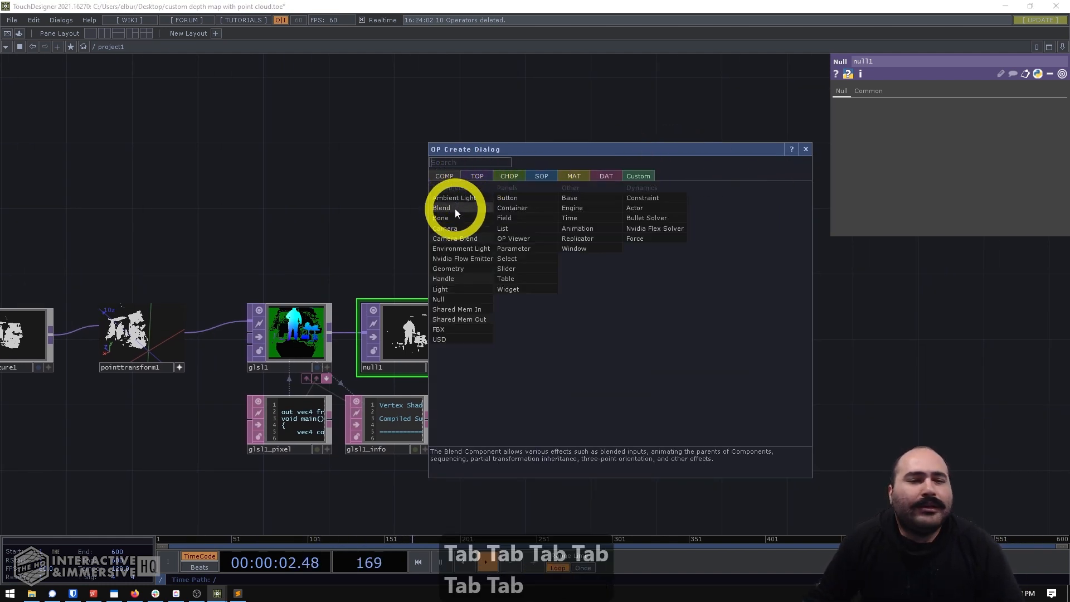
left_click(467, 269)
left_click(657, 326)
left_click_drag(661, 422, 650, 415)
- Replace the default torus inside geo1 with a Rectangle SOP
double_click(655, 320)
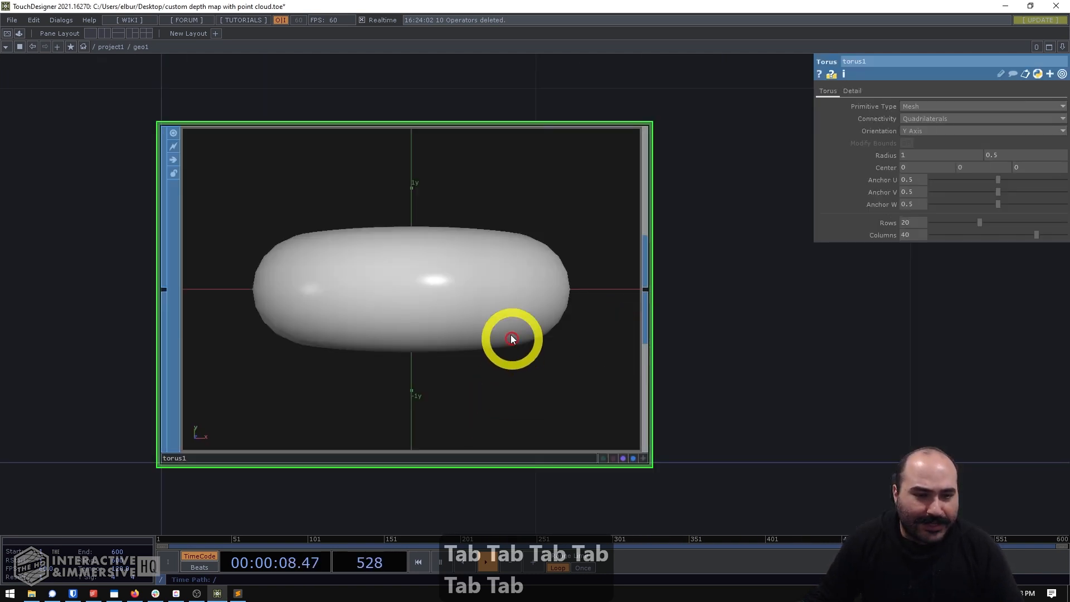
key("Delete")
double_click(507, 309)
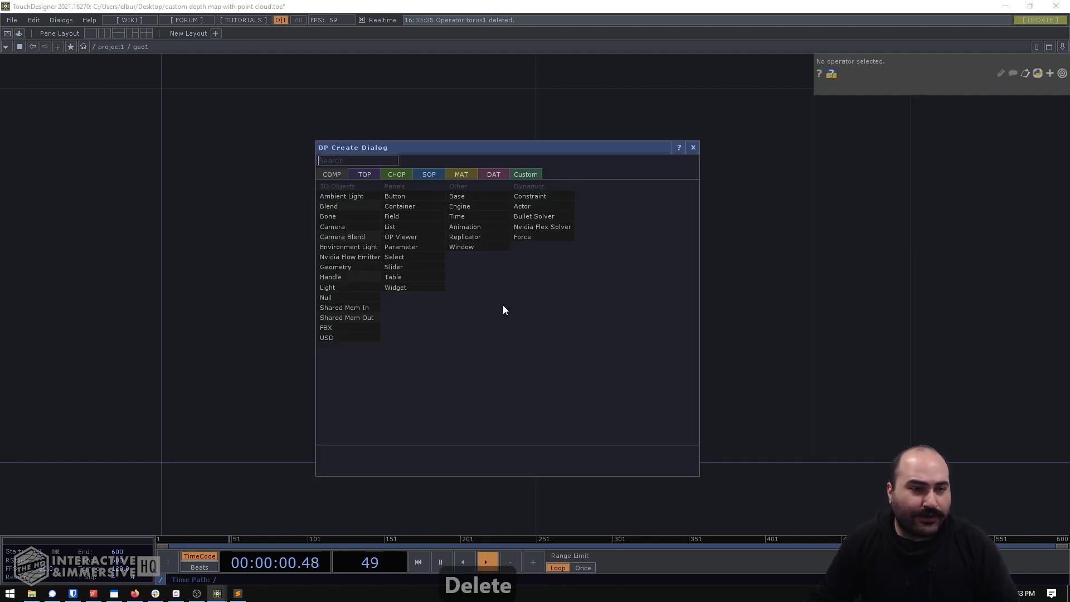
left_click(426, 175)
type("rect")
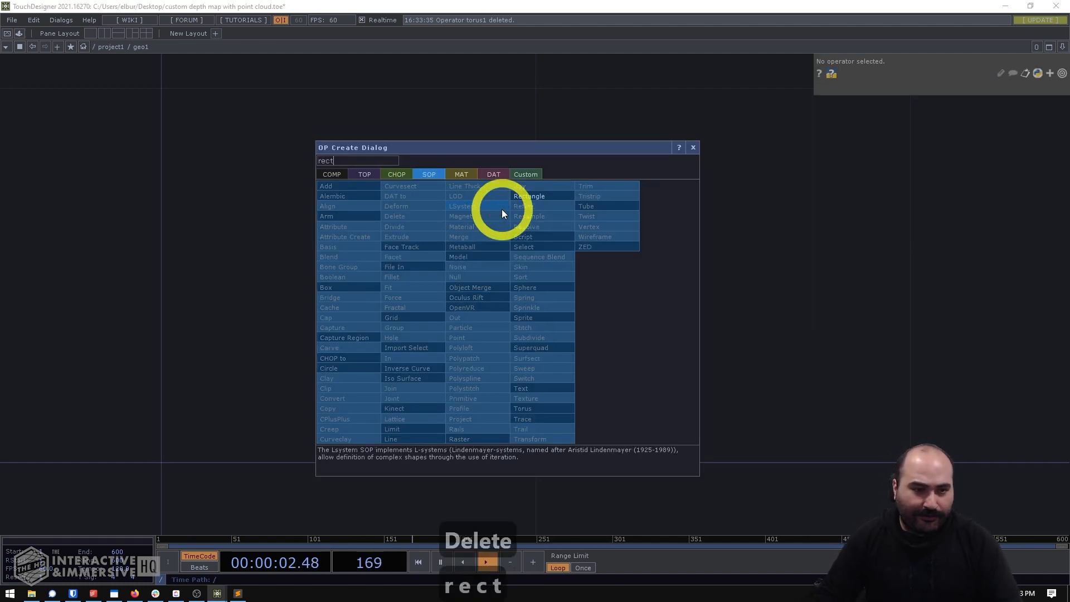
left_click(520, 195)
left_click(541, 309)
- Enable rectangle1's render and display flags, set its size to 0.1 by 0.1, and return to the parent network
scroll(543, 309, "down", 4)
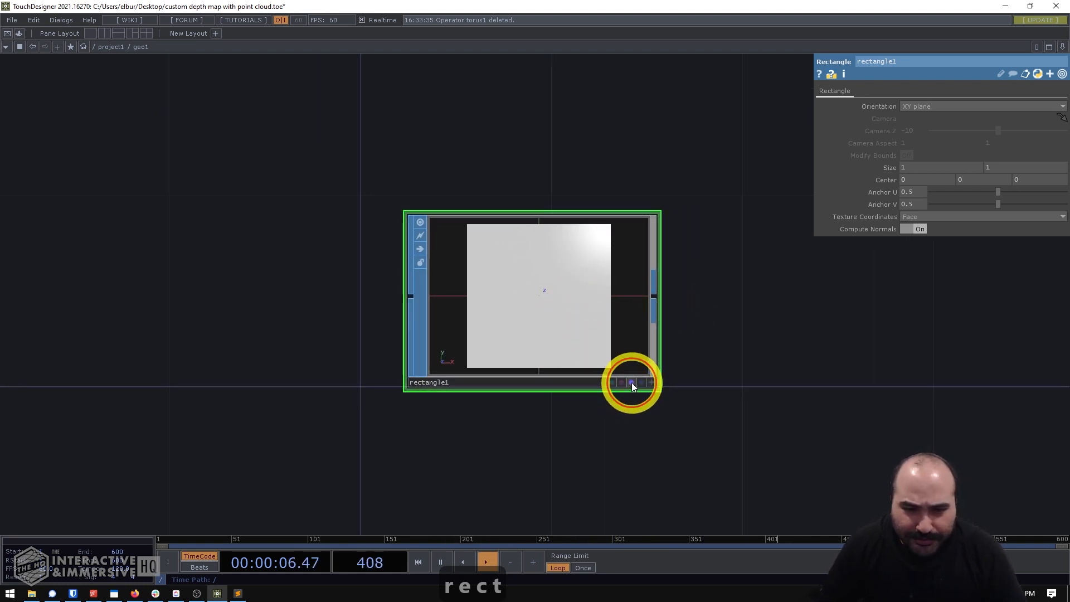
left_click(632, 383)
left_click(639, 383)
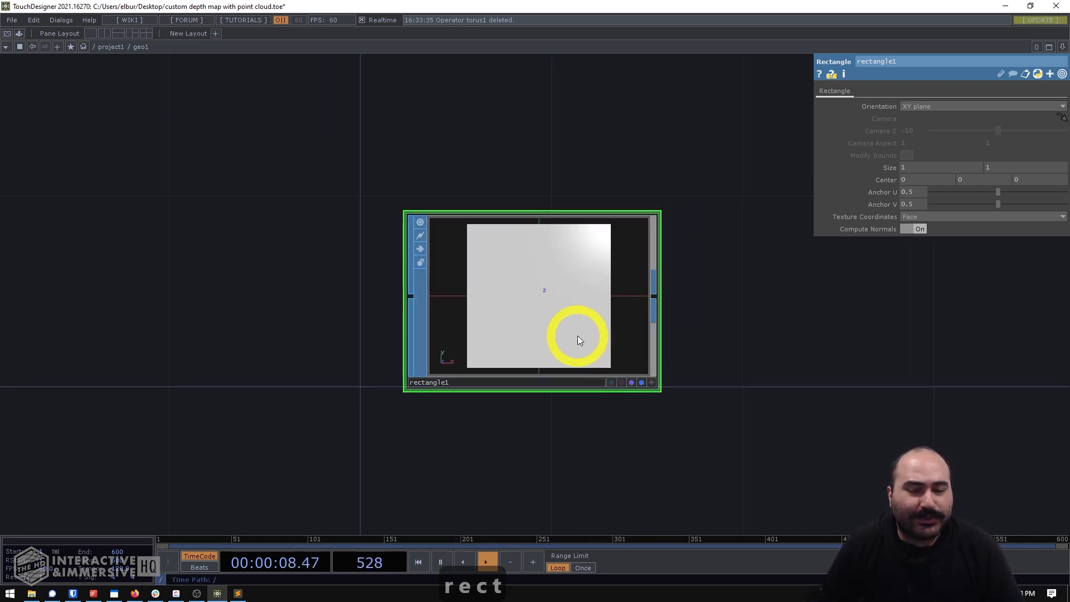
left_click(878, 192)
left_click_drag(891, 167, 687, 165)
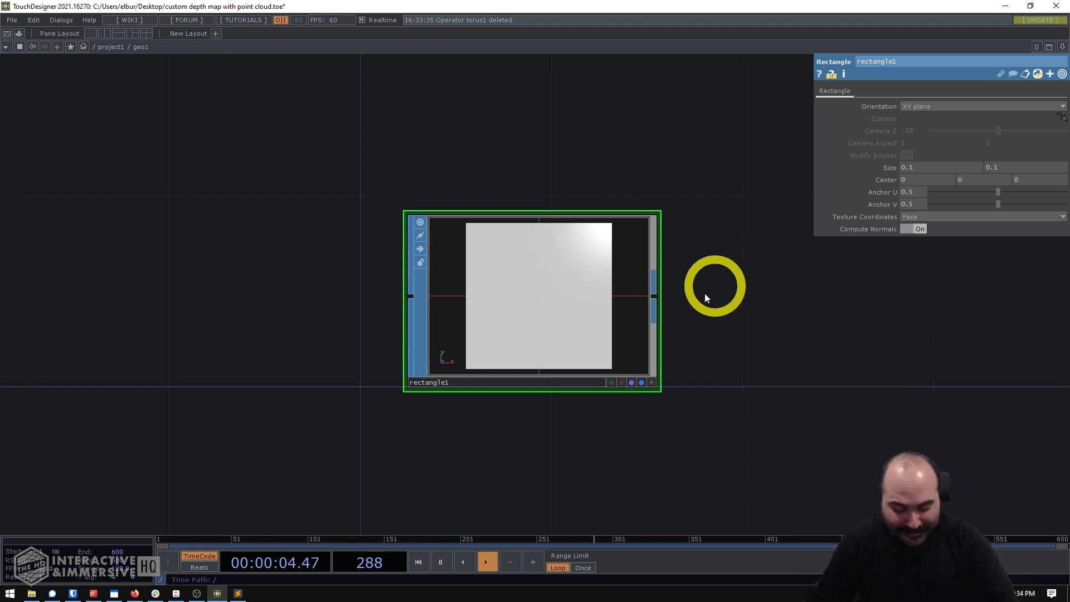
key("u")
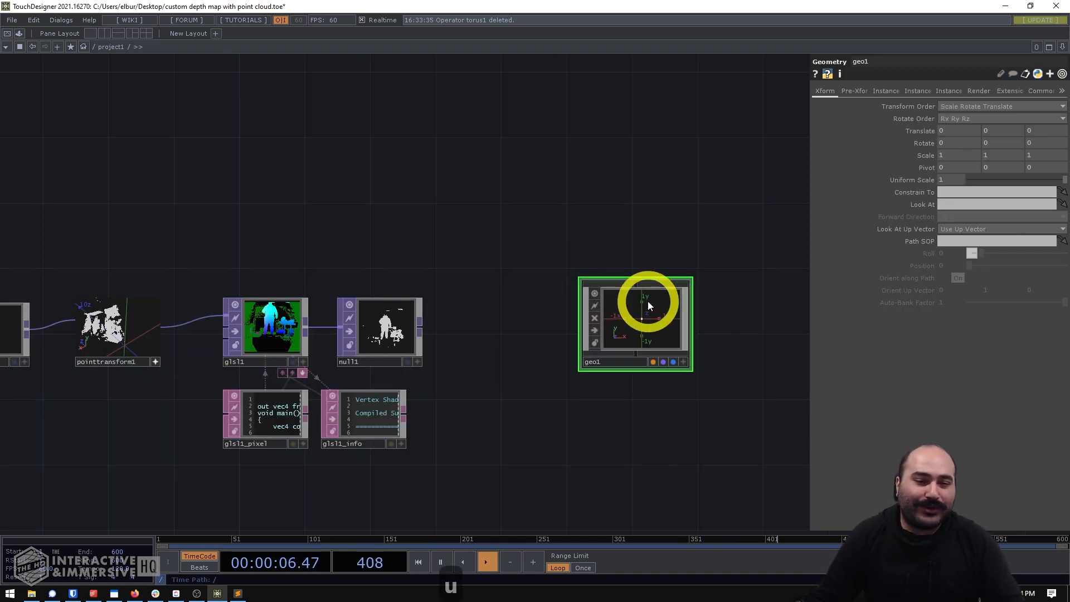
- Turn on instancing for geo1 and assign null1 as its Translate OP
scroll(638, 325, "up", 5)
scroll(641, 328, "down", 3)
scroll(640, 324, "down", 5)
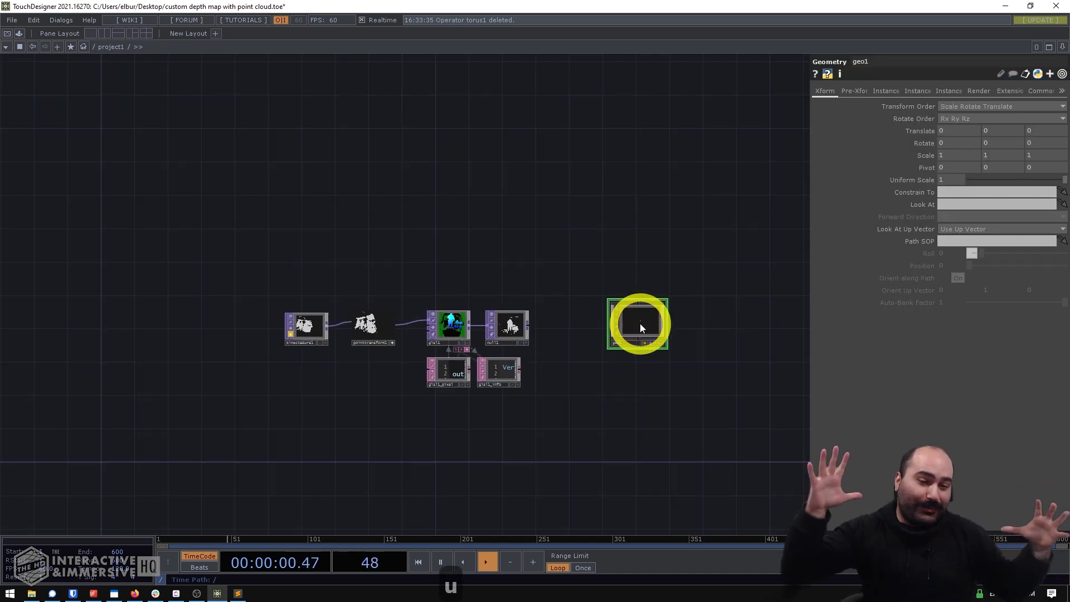
scroll(581, 366, "up", 4)
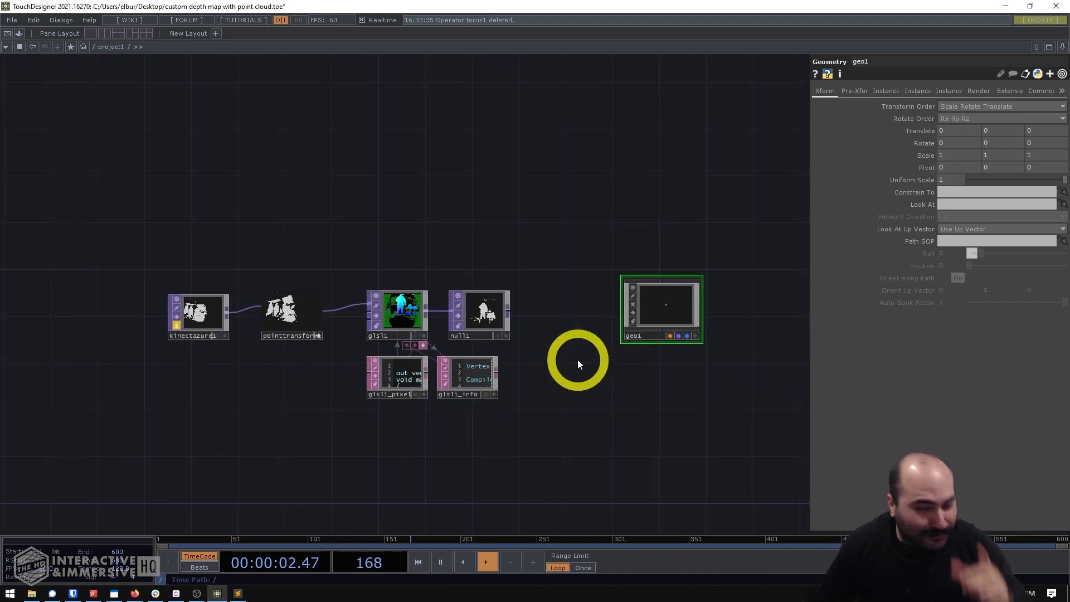
scroll(676, 243, "up", 3)
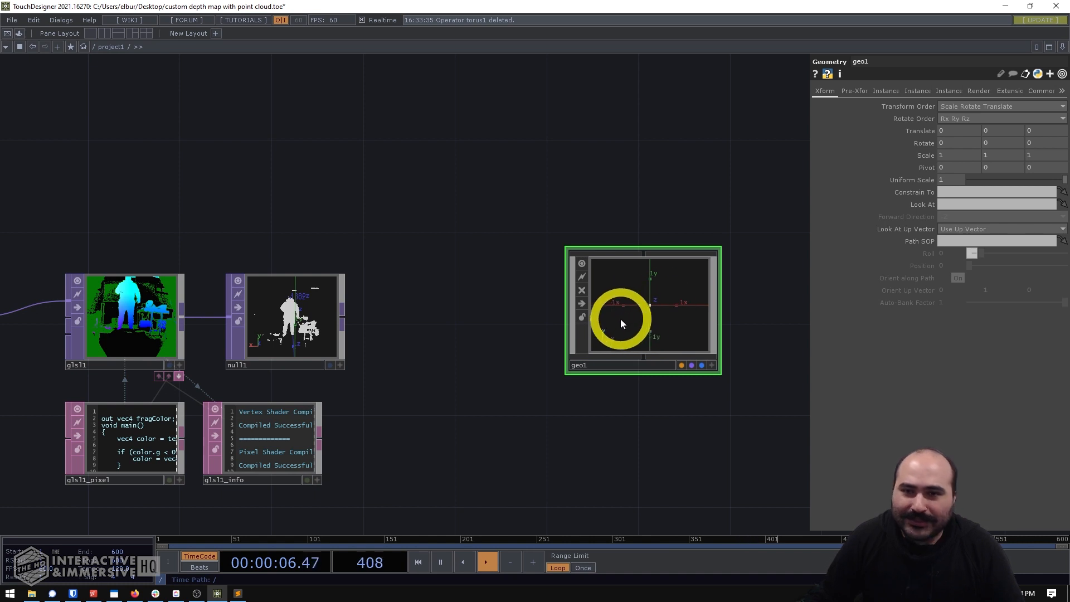
left_click(886, 91)
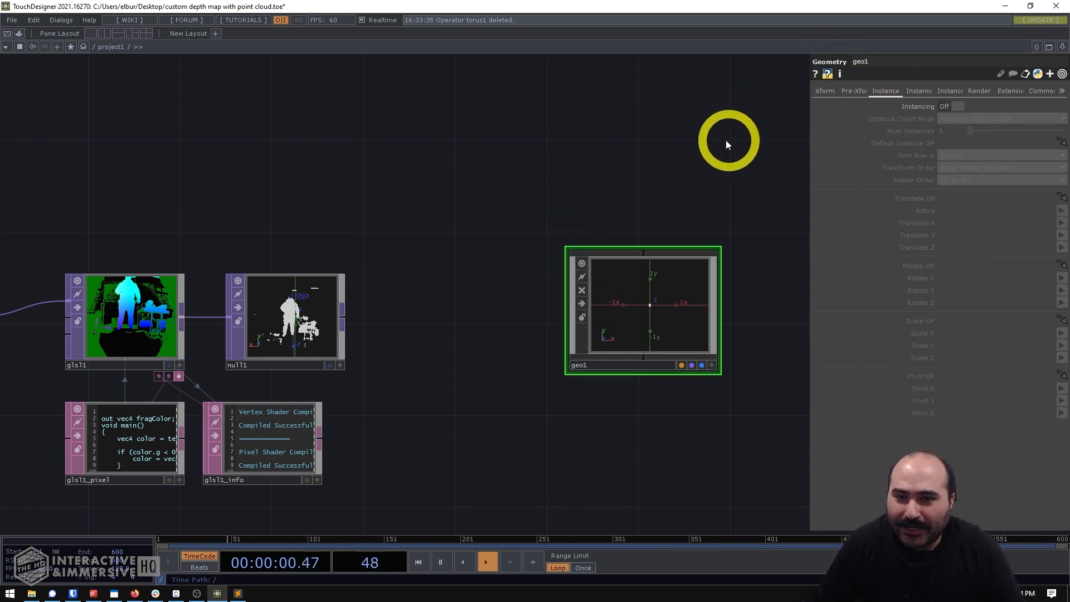
left_click(952, 105)
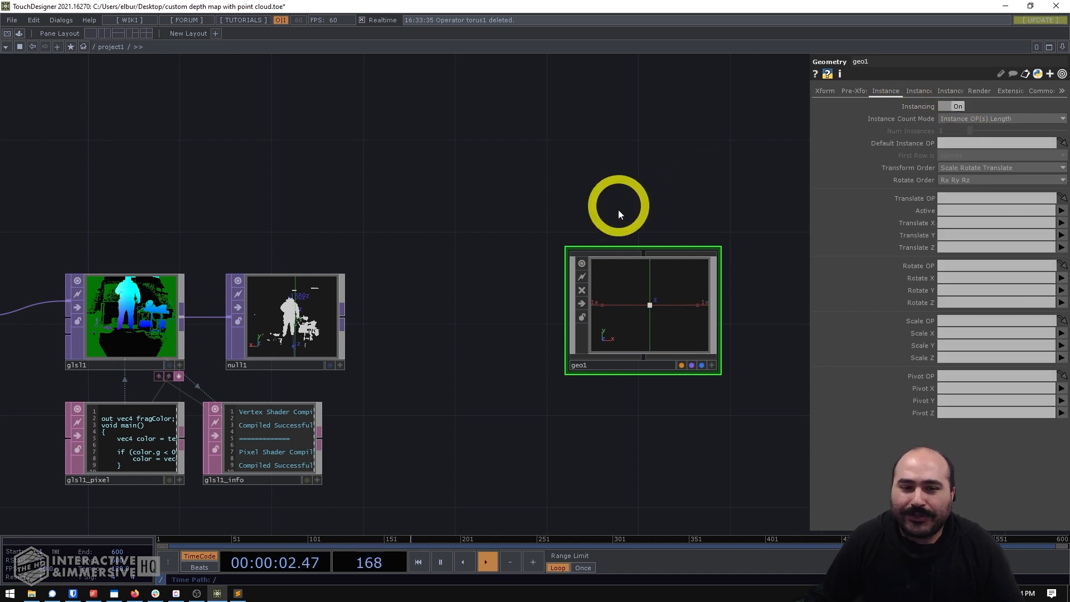
left_click_drag(296, 306, 954, 198)
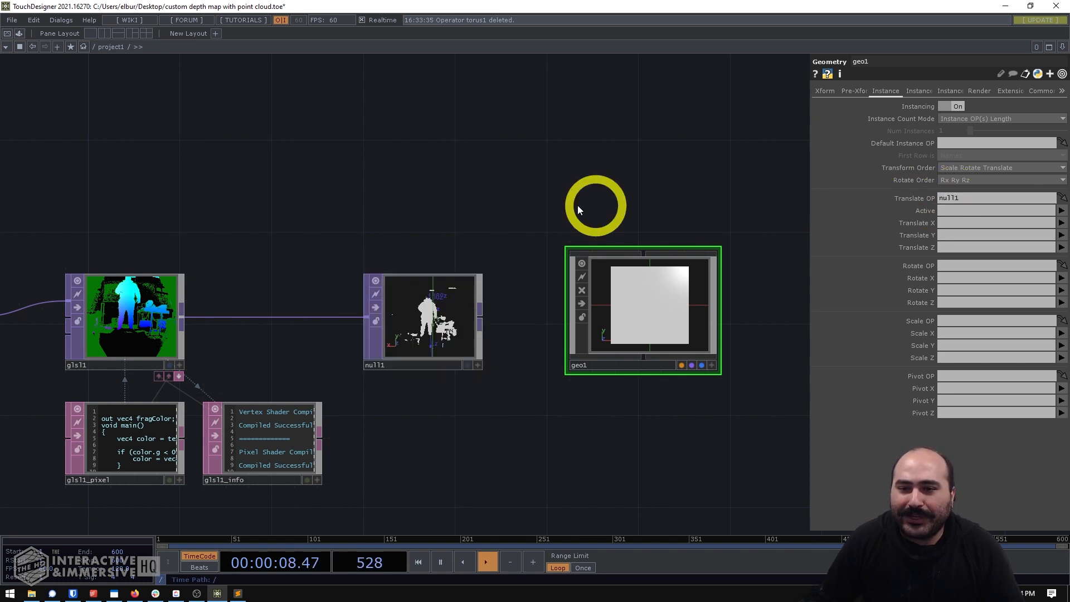
- Map geo1's instance Translate X, Y and Z to the r, g and b channels
left_click(1062, 226)
left_click(1062, 238)
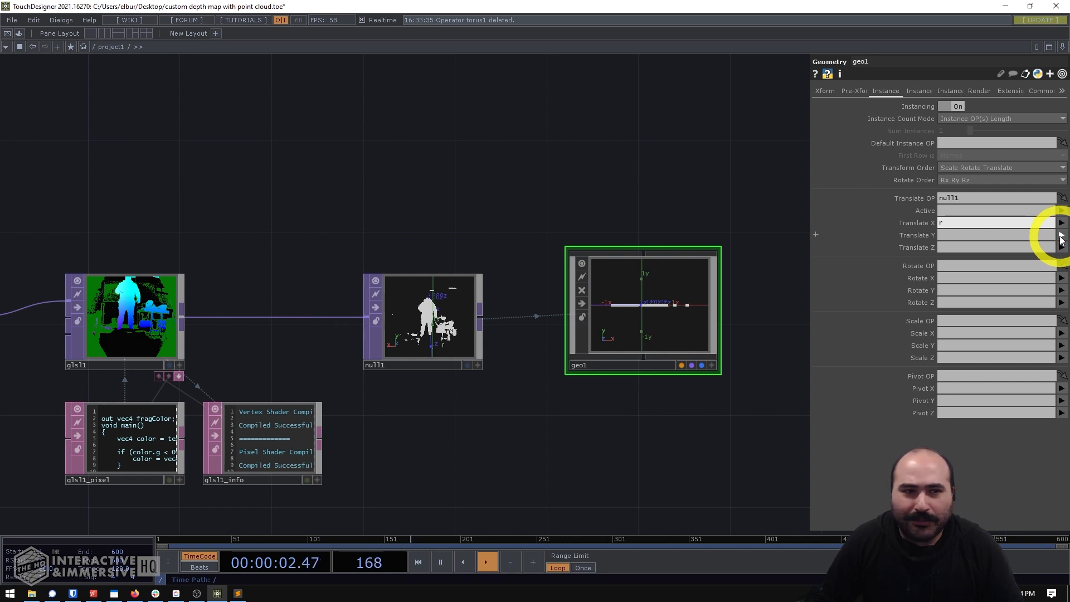
left_click(1061, 236)
left_click(1061, 249)
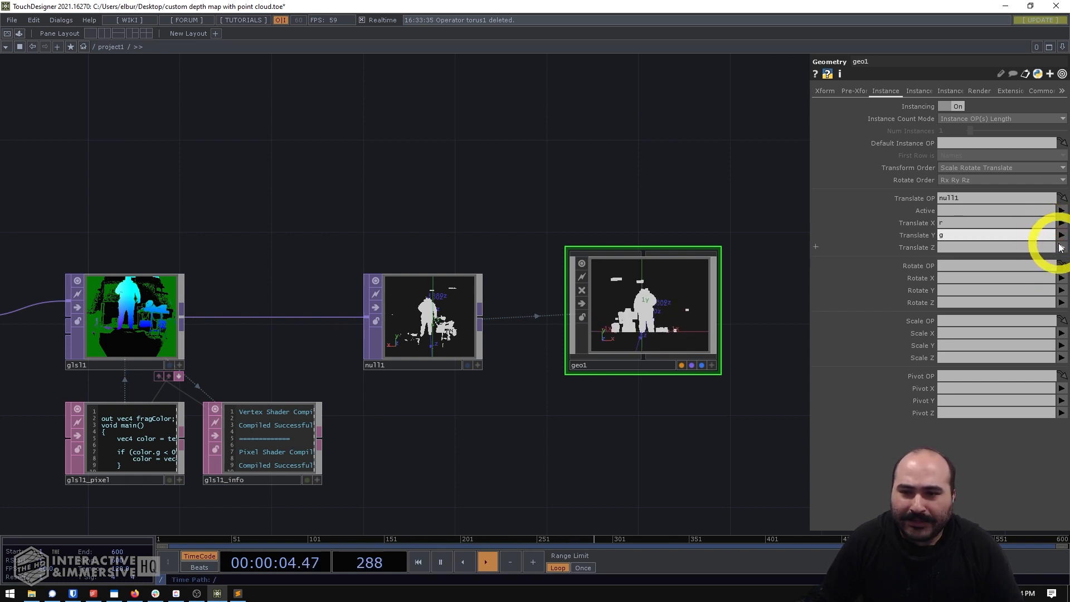
left_click(1062, 248)
left_click(1058, 274)
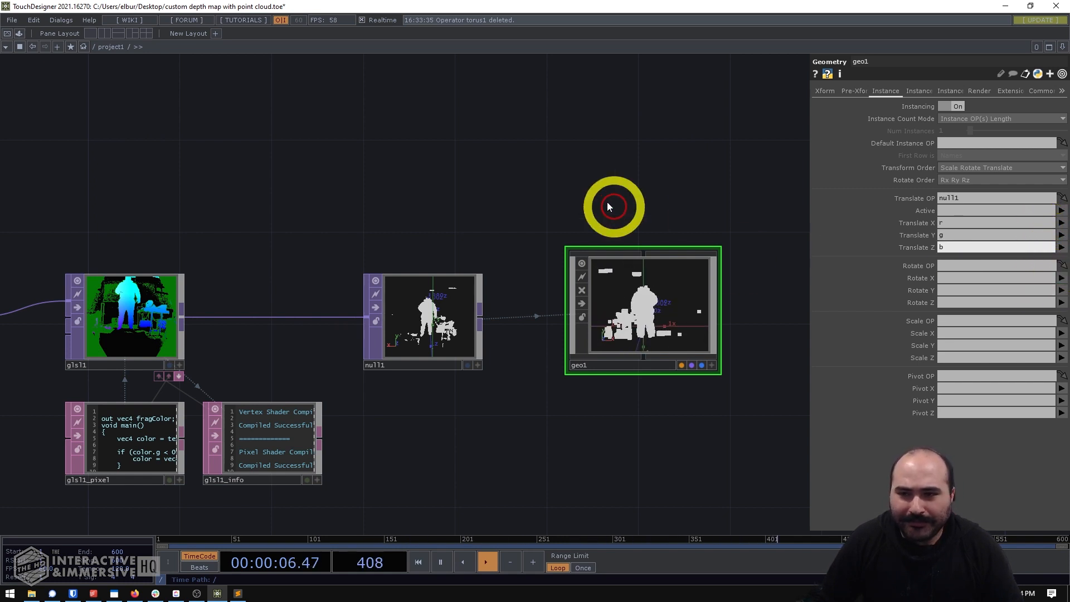
- Examine the instanced rectangles in geo1's viewer by making it interactive and orbiting the point cloud
scroll(634, 306, "up", 8)
scroll(645, 320, "down", 2)
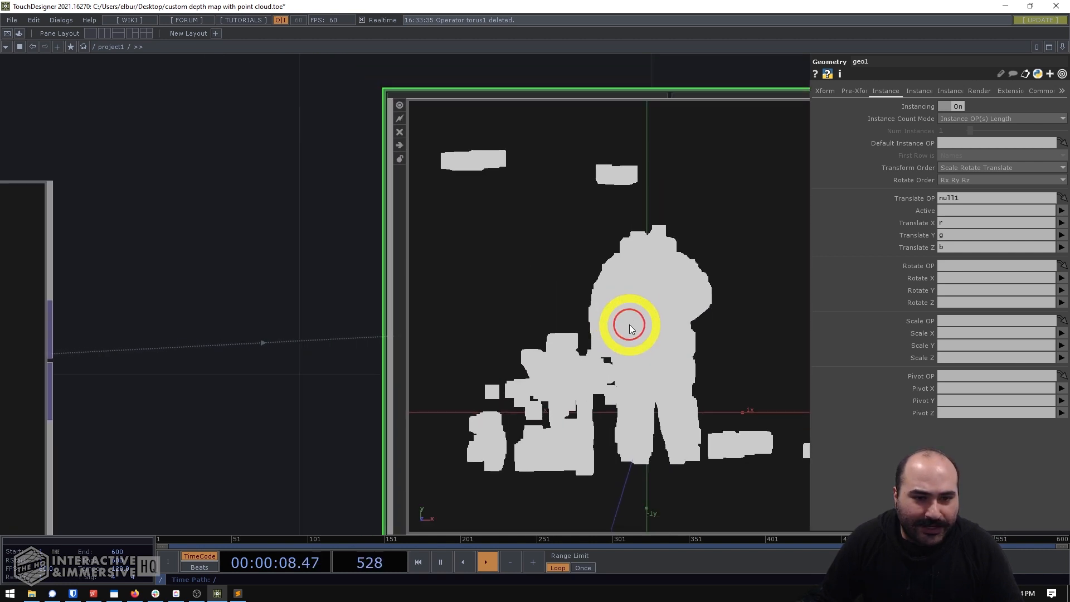
key("a")
mouse_move(630, 324)
left_mouse_down()
mouse_move(659, 336)
mouse_move(738, 335)
mouse_move(862, 318)
mouse_move(917, 333)
mouse_move(662, 316)
mouse_move(697, 303)
mouse_move(645, 311)
left_mouse_up()
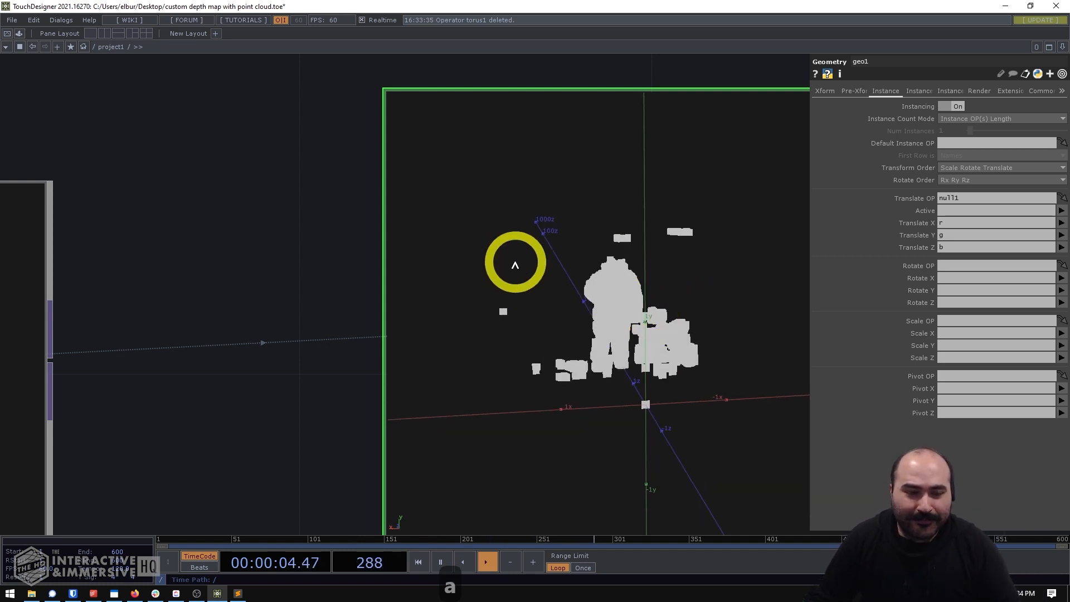
scroll(328, 167, "down", 5)
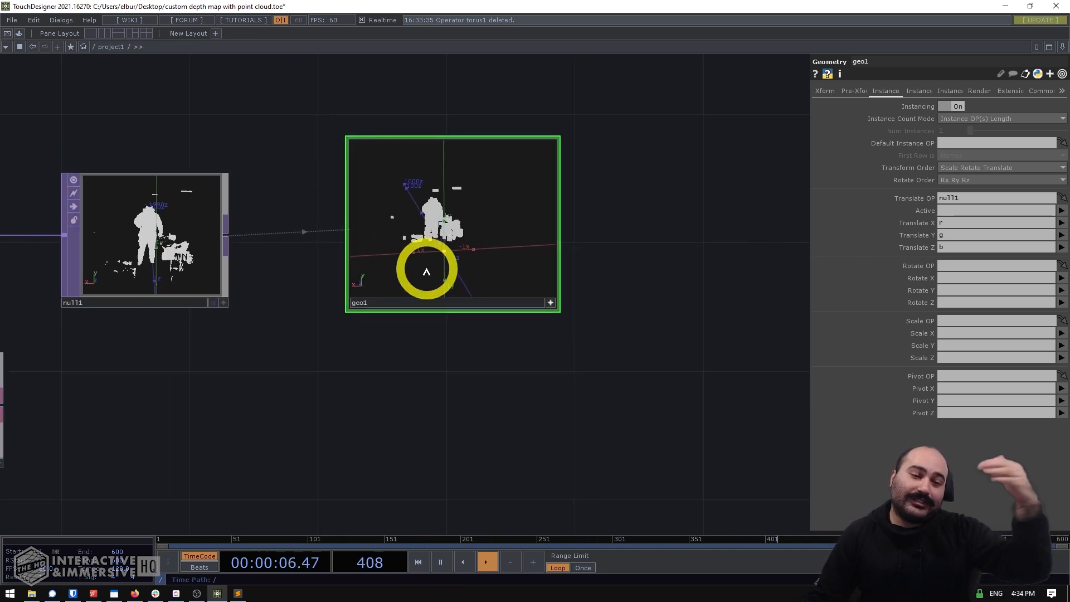
left_click_drag(439, 380, 501, 447)
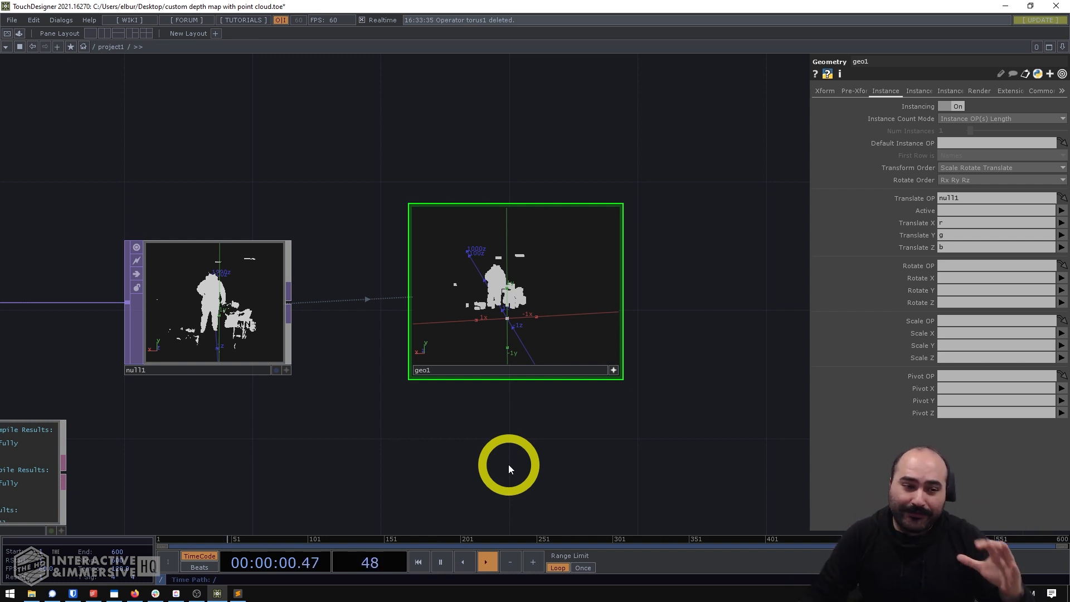
- Move null1 and geo1 together farther from glsl1 to make room for another operator
right_click_drag(572, 447, 272, 290)
left_click_drag(272, 288, 432, 287)
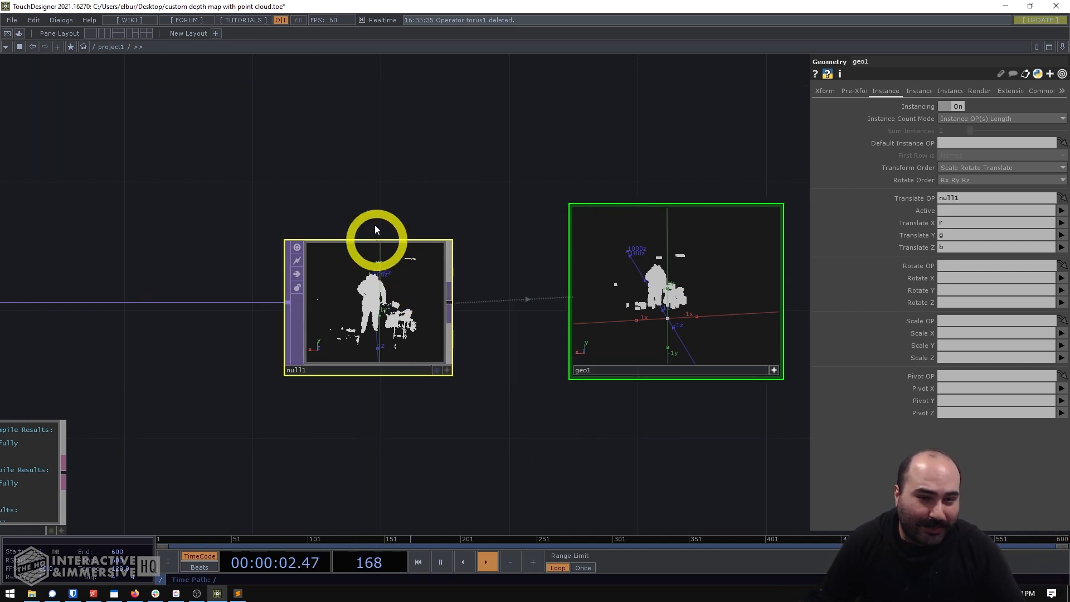
left_click_drag(242, 193, 361, 229)
middle_click_drag(361, 229, 339, 223)
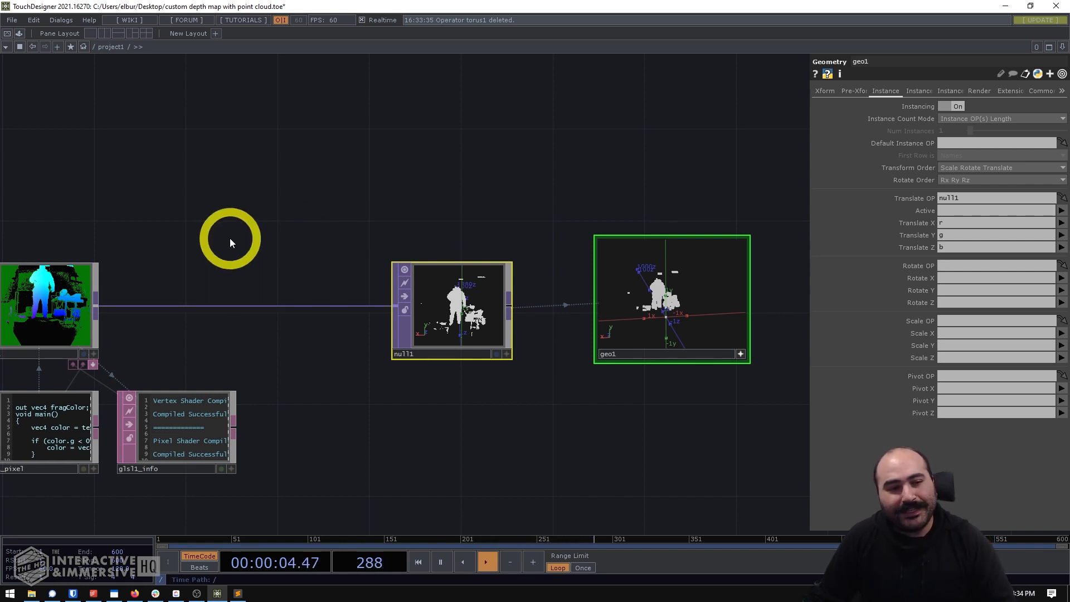
- Insert a Math TOP on the wire between glsl1 and null1
left_click(234, 238)
left_click_drag(184, 306, 352, 318)
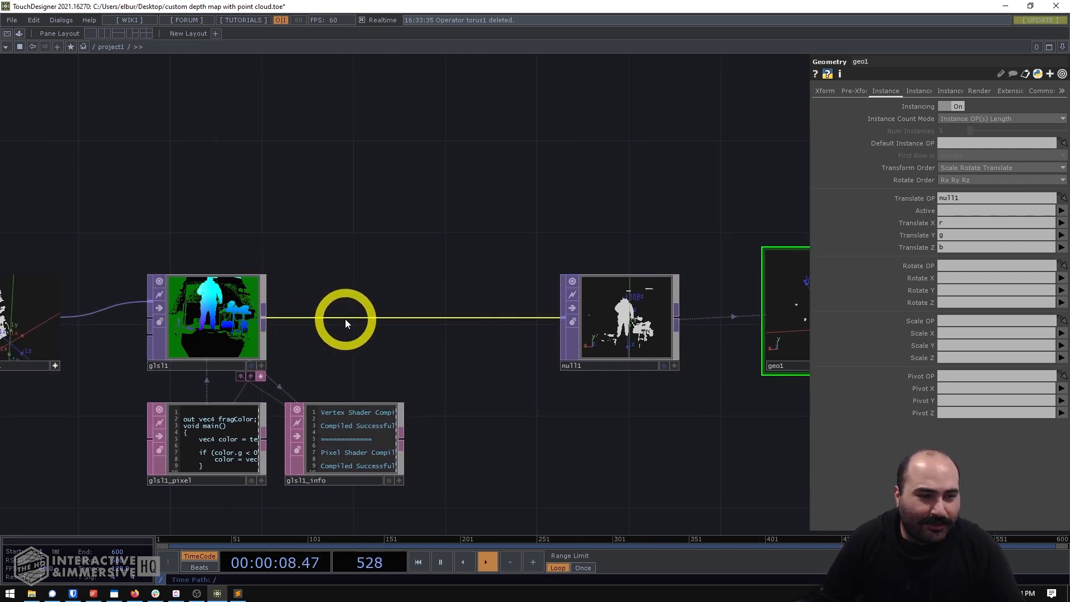
right_click(462, 319)
left_click(497, 303)
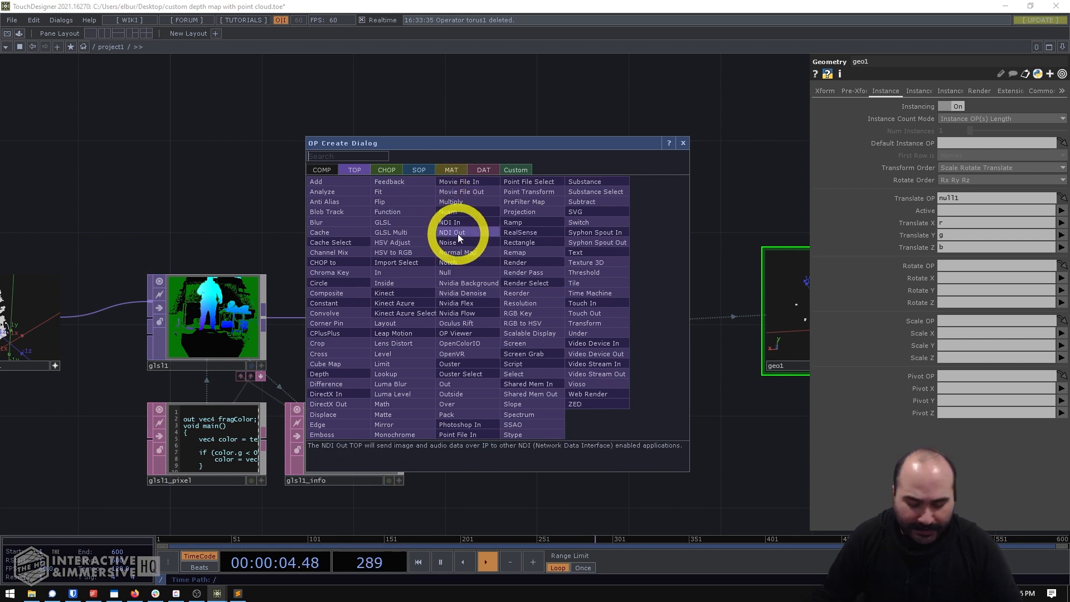
type("math")
left_click(399, 404)
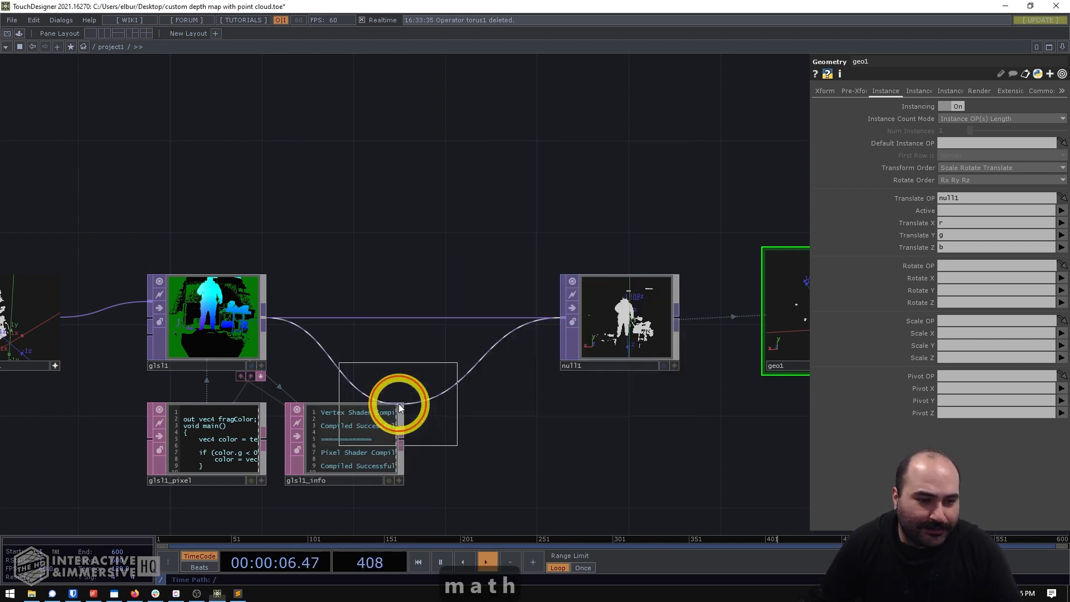
left_click(410, 322)
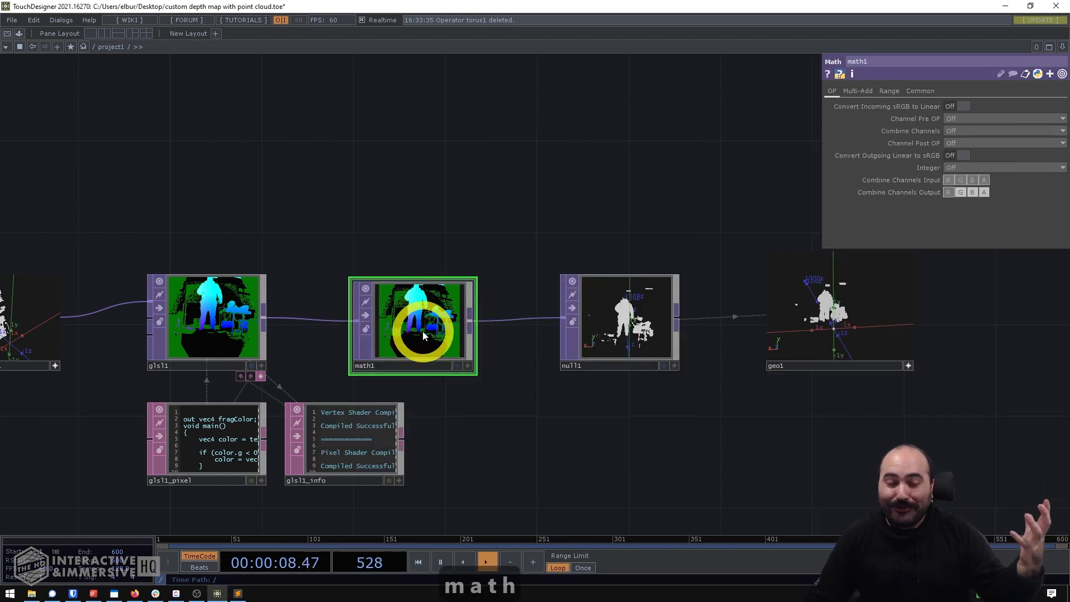
- Raise math1's Multi-Add Multiply value to about 9.42 to spread the instanced points apart, and orbit geo1's viewer
left_click_drag(454, 420, 505, 416)
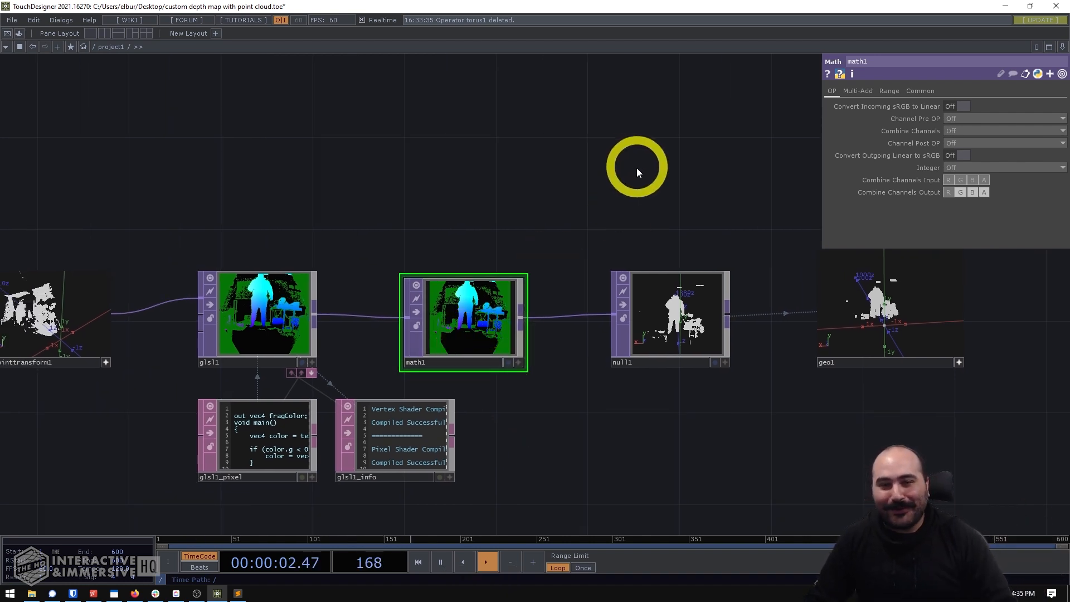
left_click_drag(668, 175, 497, 165)
scroll(669, 200, "up", 5)
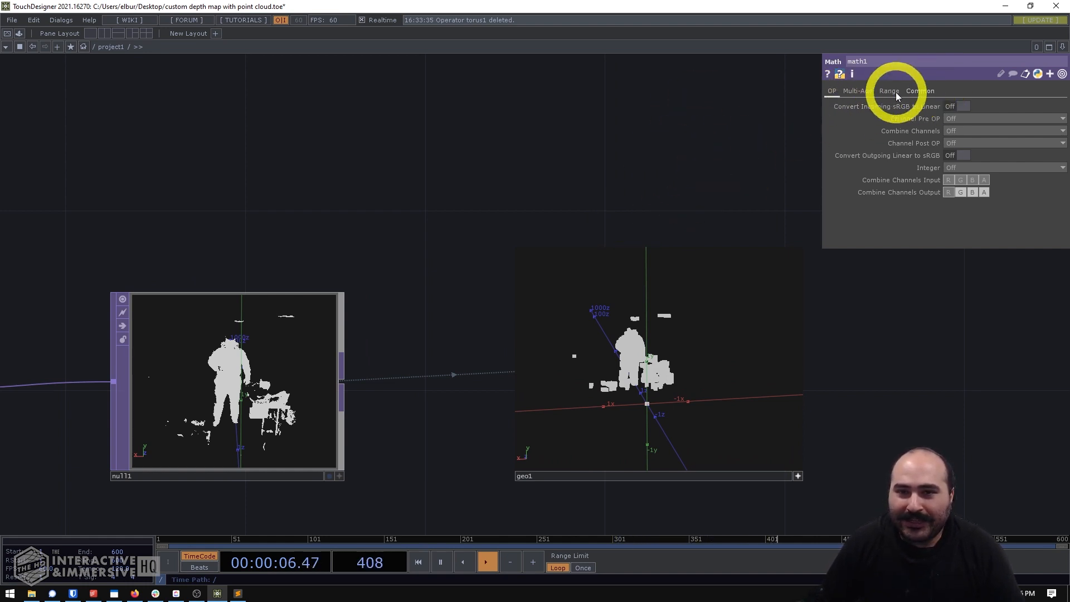
left_click(862, 92)
scroll(643, 159, "down", 4)
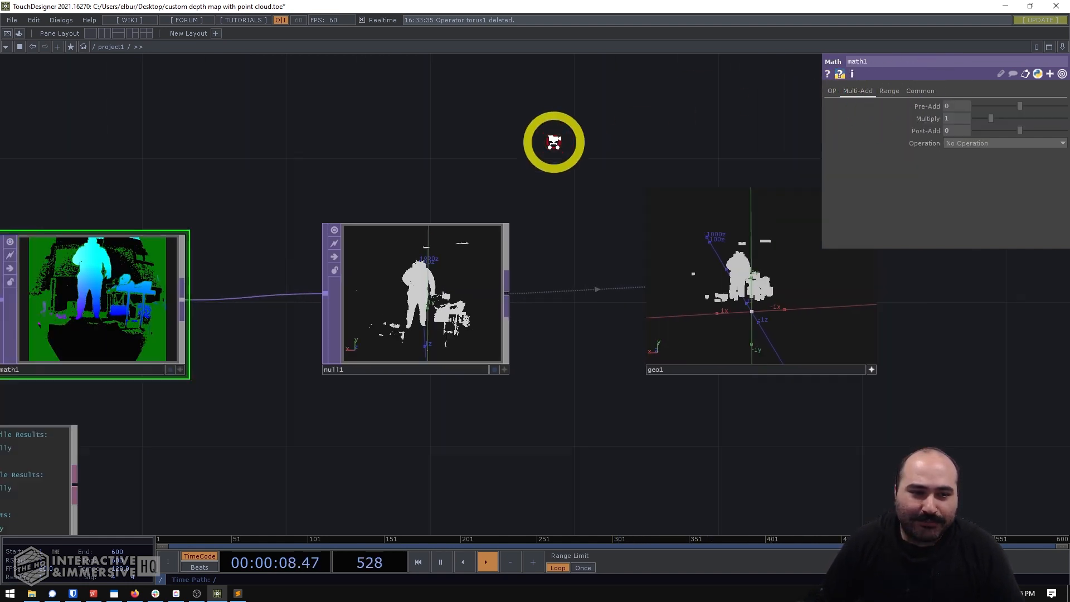
left_click_drag(552, 142, 749, 141)
left_click_drag(548, 148, 330, 273)
scroll(629, 321, "up", 5)
scroll(354, 162, "up", 4)
left_click_drag(334, 191, 253, 365)
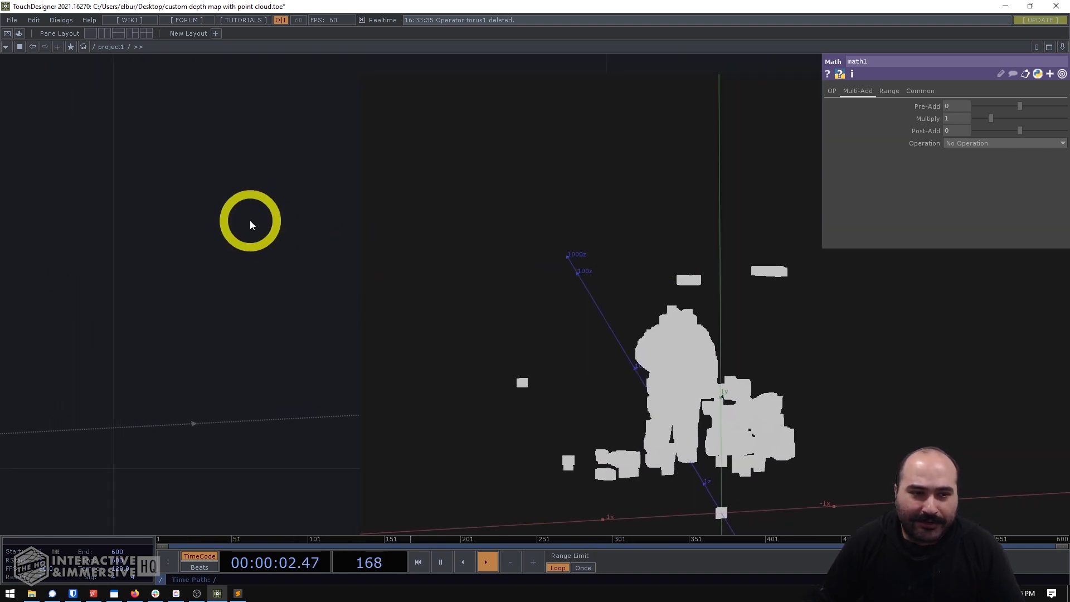
scroll(271, 225, "down", 2)
left_click_drag(989, 118, 1062, 120)
middle_click_drag(568, 305, 762, 272)
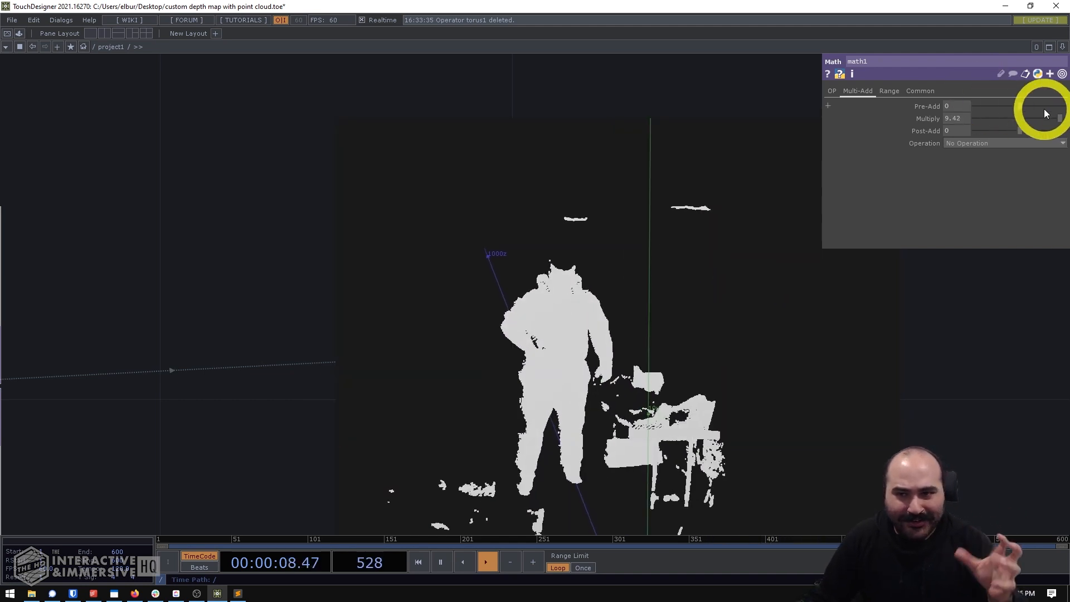
- Try other Multiply values on math1 and set Multiply to 10
mouse_move(958, 118)
middle_mouse_down()
mouse_move(959, 103)
mouse_move(948, 115)
mouse_move(953, 102)
middle_mouse_up()
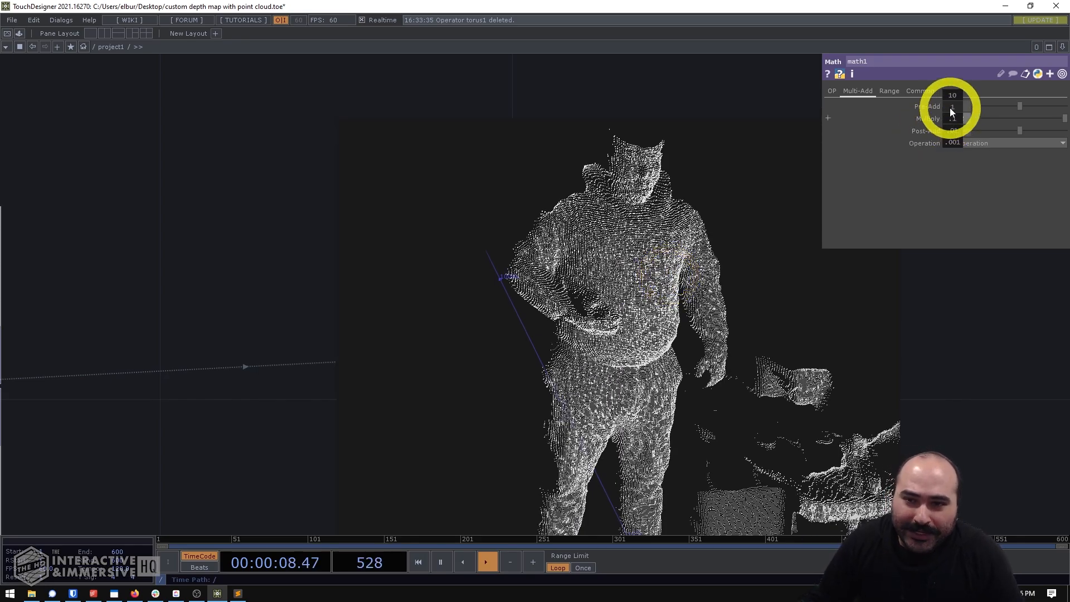
middle_click_drag(950, 108, 24, 281)
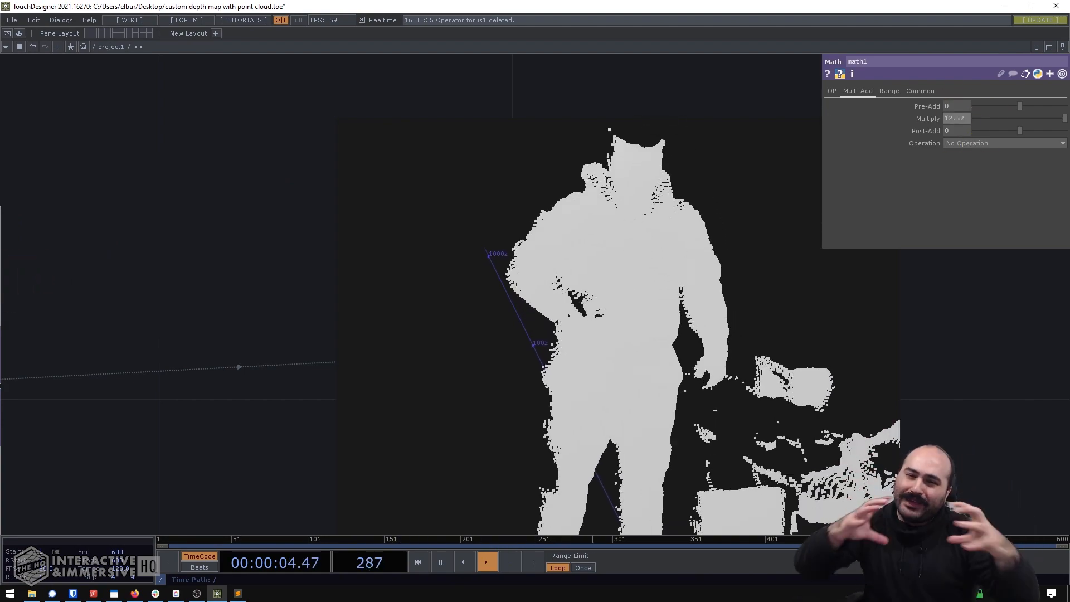
left_click_drag(847, 339, 697, 317)
mouse_move(948, 119)
middle_mouse_down()
mouse_move(874, 114)
mouse_move(9, 225)
middle_mouse_up()
middle_click_drag(1, 261, 273, 216)
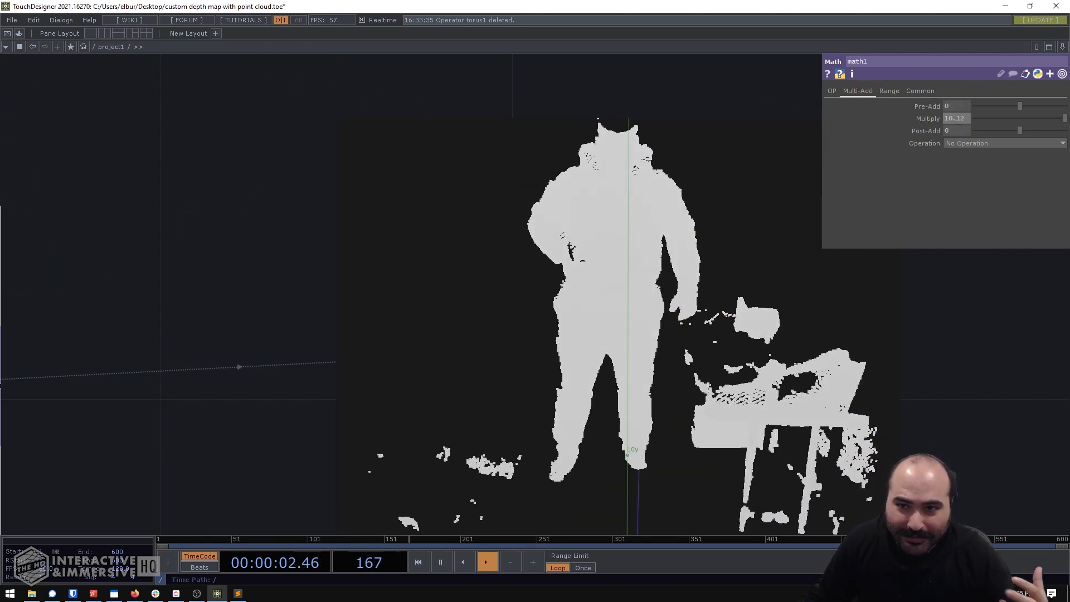
type("0")
key("Return")
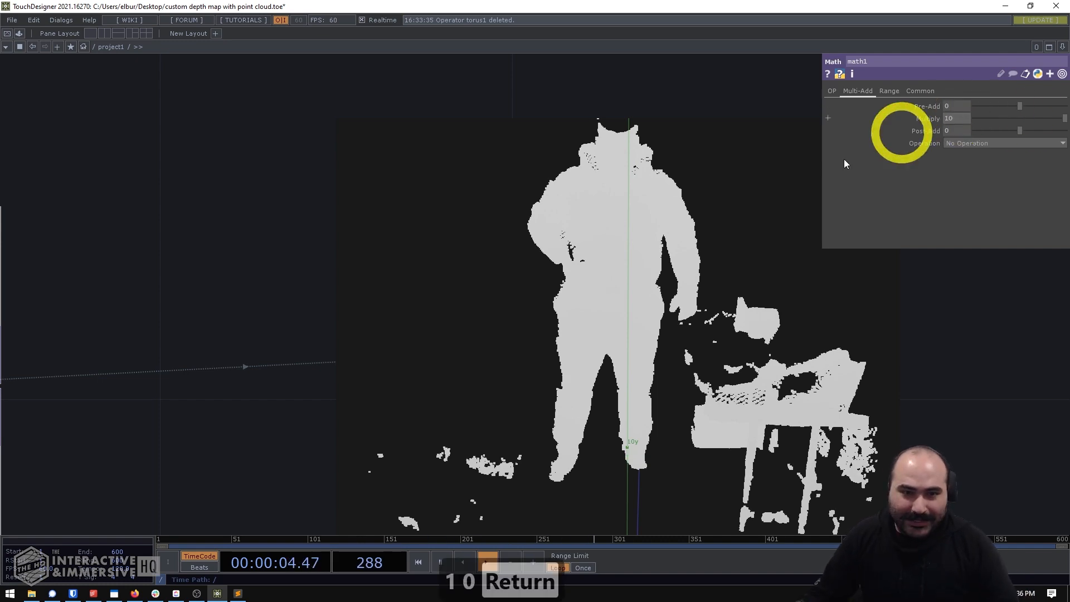
- Check the scaled point cloud in geo1's viewer, then make the viewer inactive and move geo1 slightly lower
left_click_drag(669, 259, 660, 309)
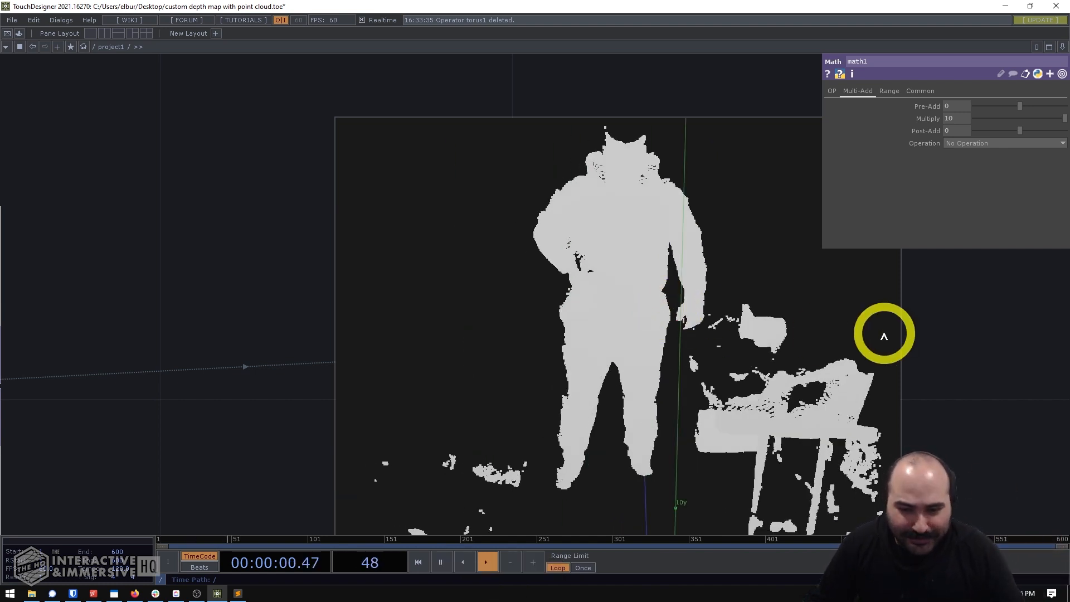
left_click_drag(881, 334, 946, 355)
scroll(892, 343, "down", 5)
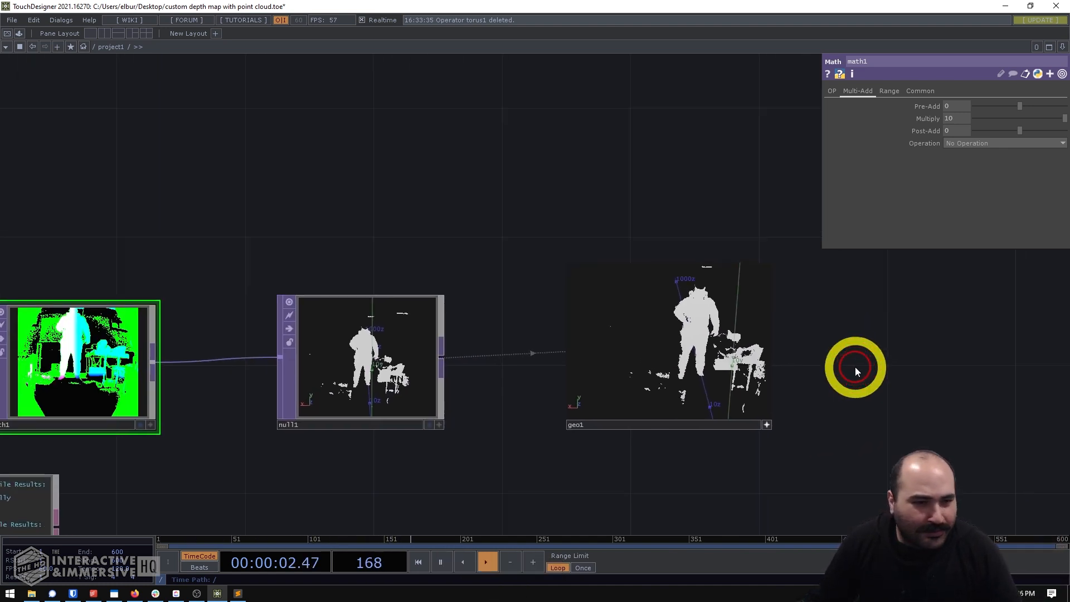
left_click(766, 426)
left_click_drag(723, 378, 725, 409)
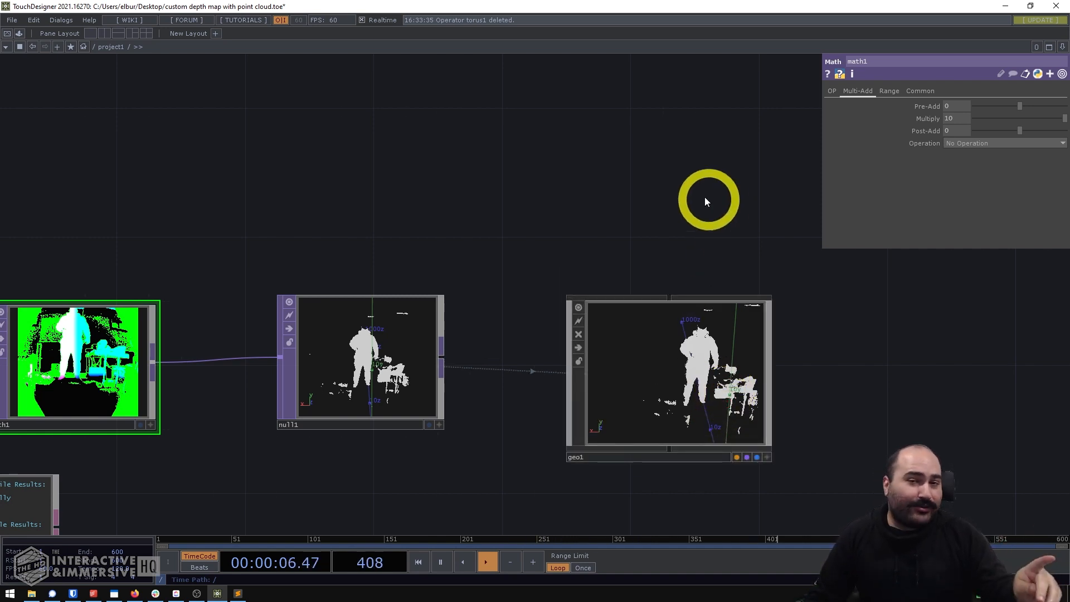
- Add a Camera COMP to the network above and beyond geo1
left_click_drag(745, 170, 591, 219)
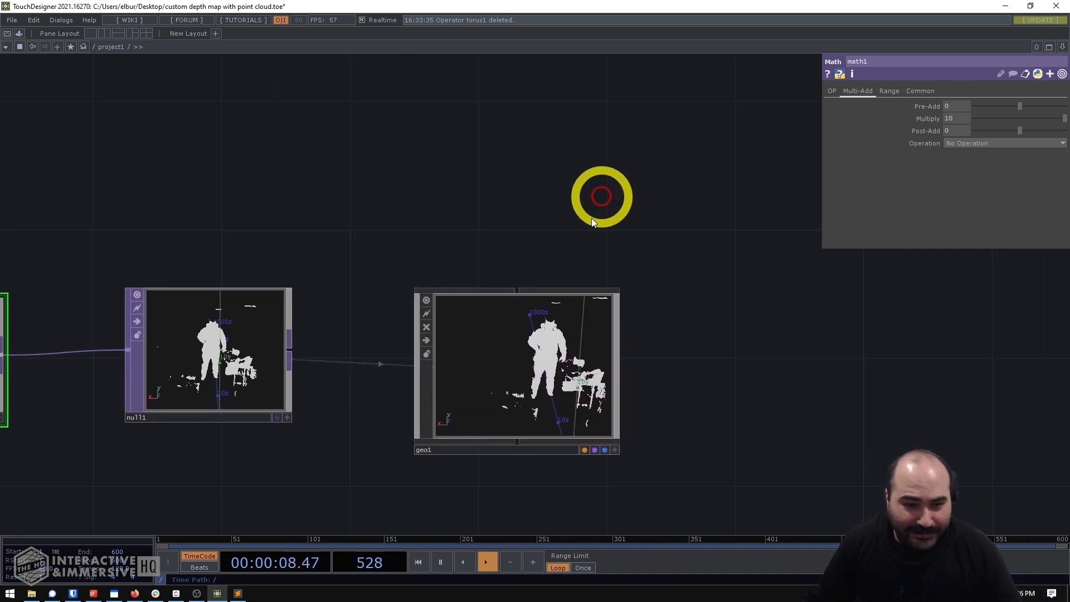
left_click_drag(607, 155, 564, 139)
key("Tab")
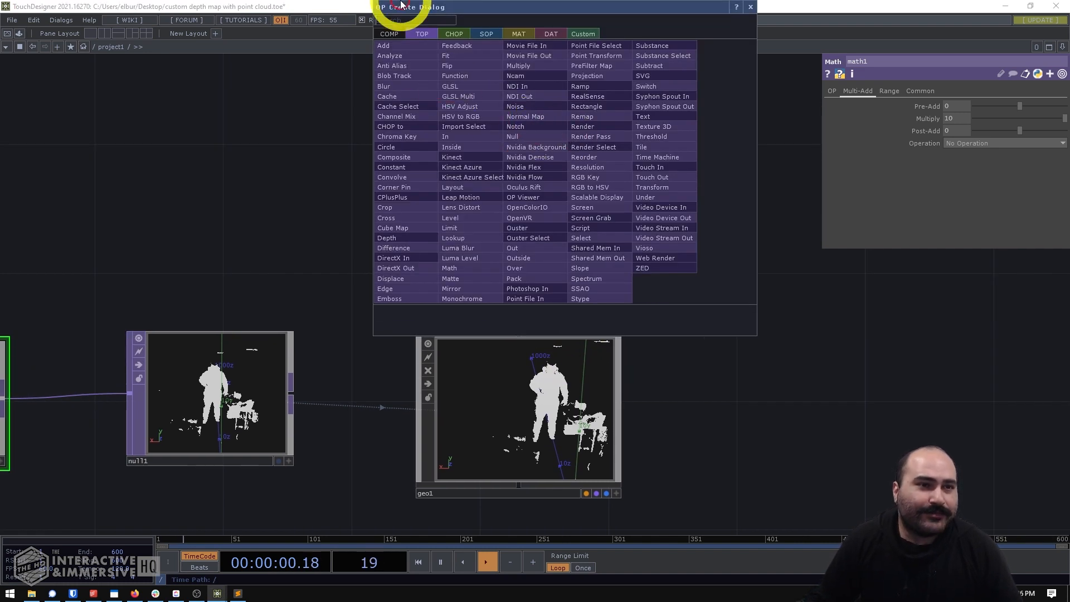
left_click(389, 34)
type("ca")
left_click(411, 90)
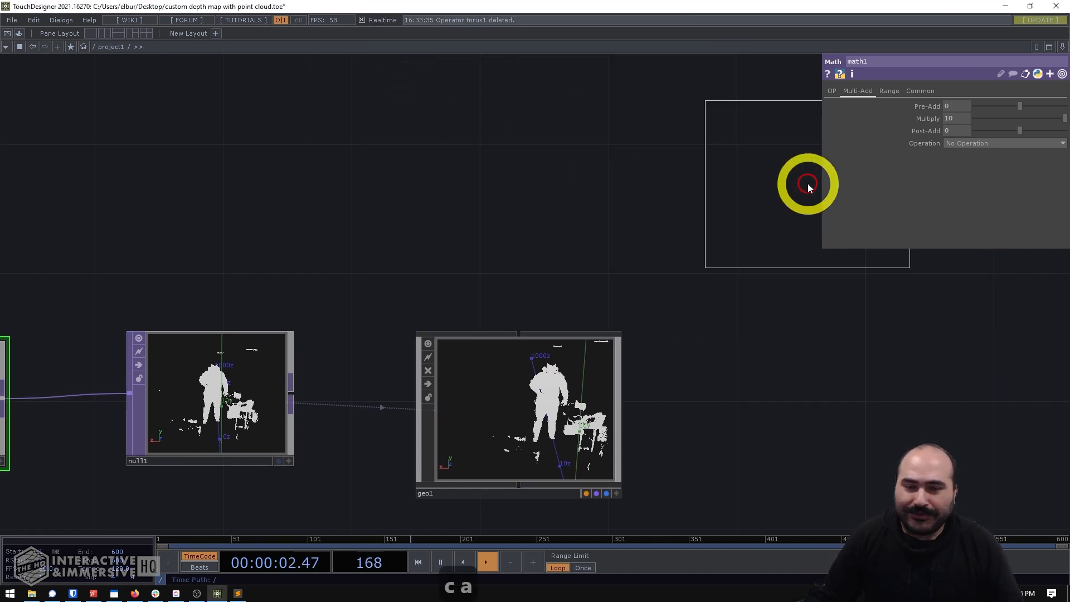
left_click(805, 189)
- Add a Render TOP below cam1, next to geo1
left_click(832, 381)
double_click(647, 322)
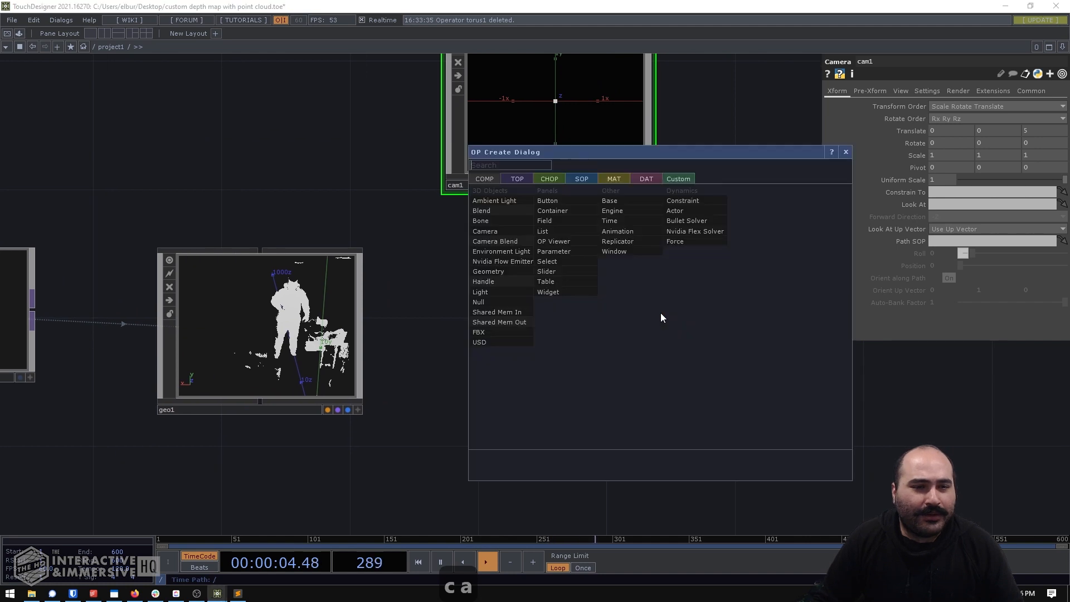
left_click(509, 182)
type("rend")
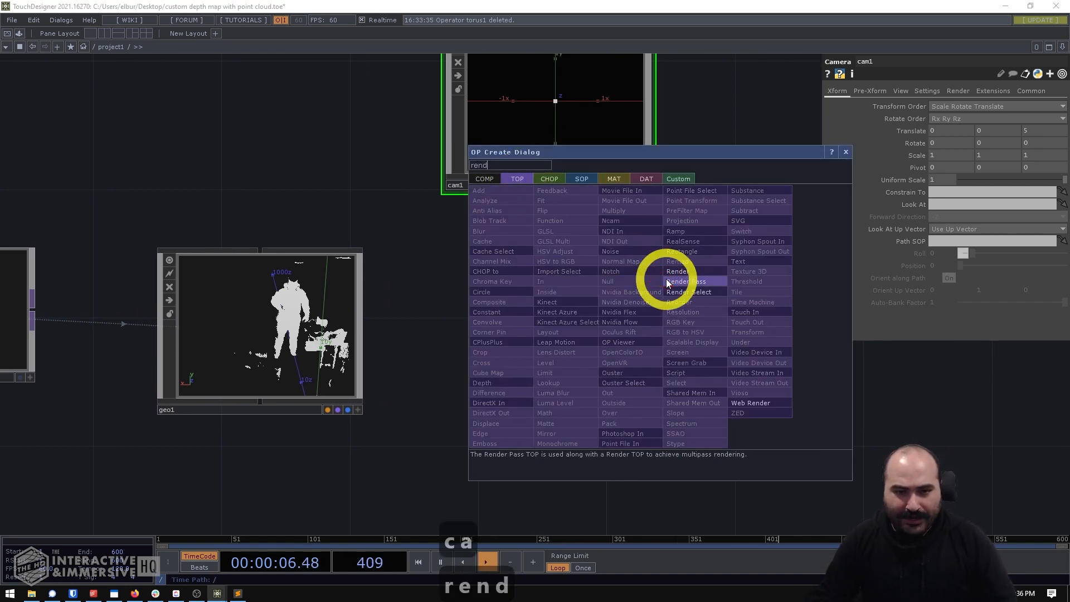
type("er")
left_click(677, 271)
left_click(569, 340)
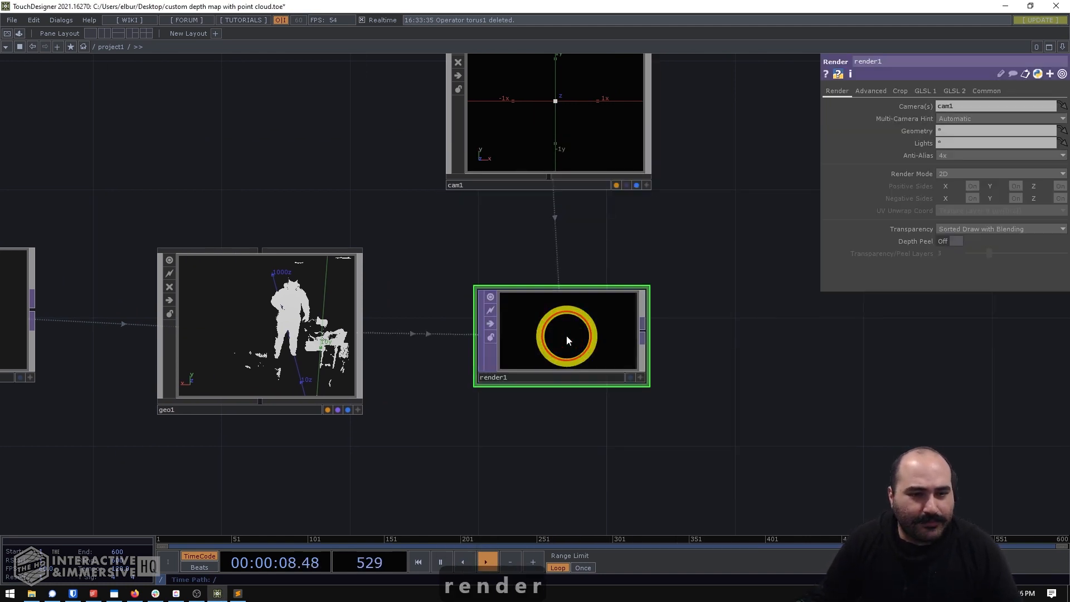
- Add a Constant MAT just above geo1
left_click_drag(256, 134, 402, 200)
double_click(402, 196)
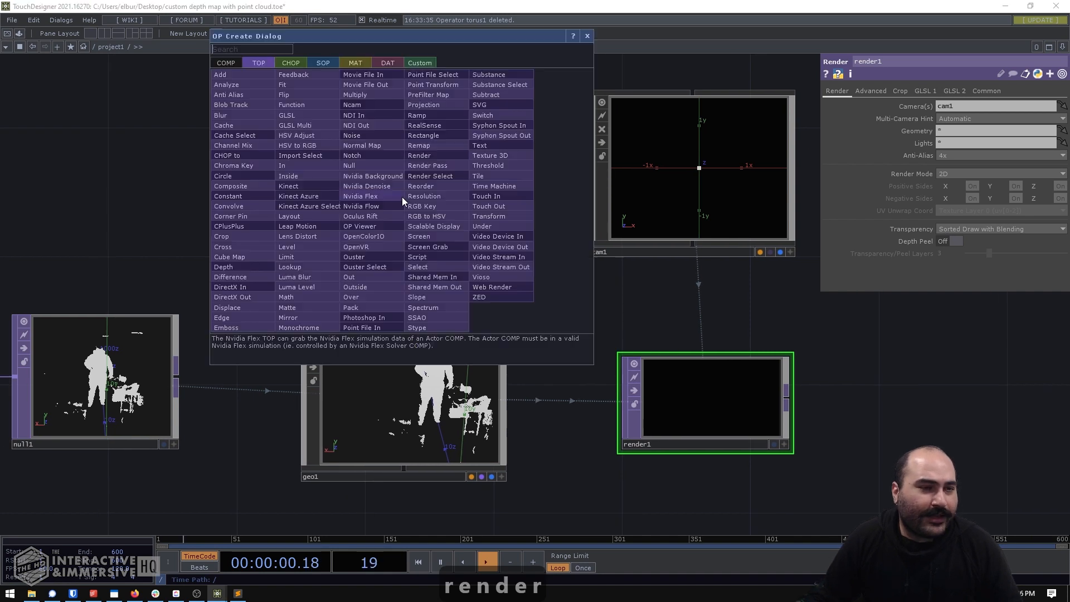
left_click(354, 63)
type("cons")
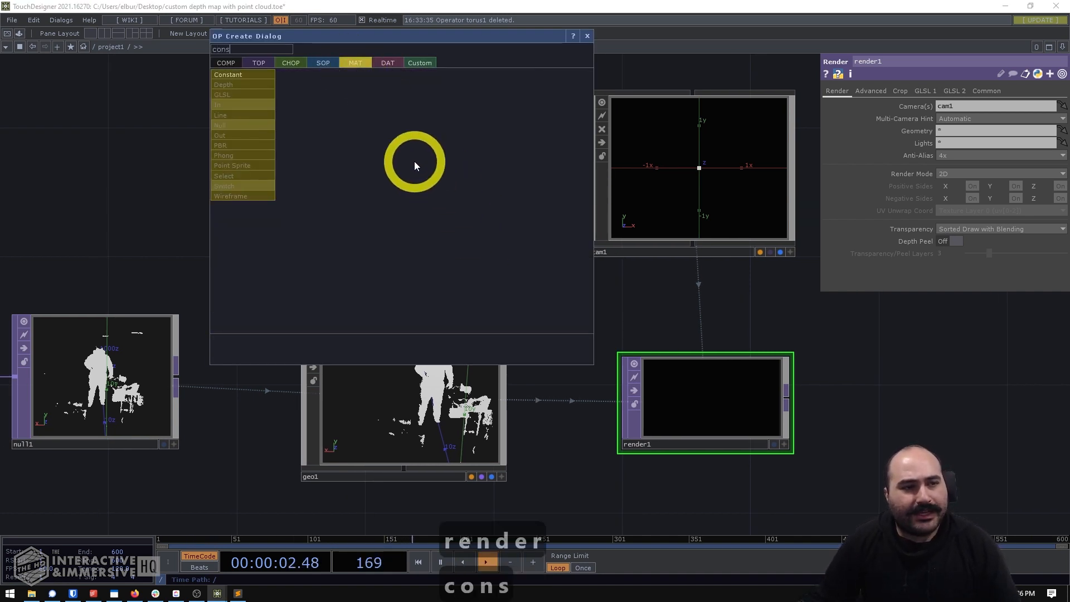
left_click(263, 77)
left_click(420, 223)
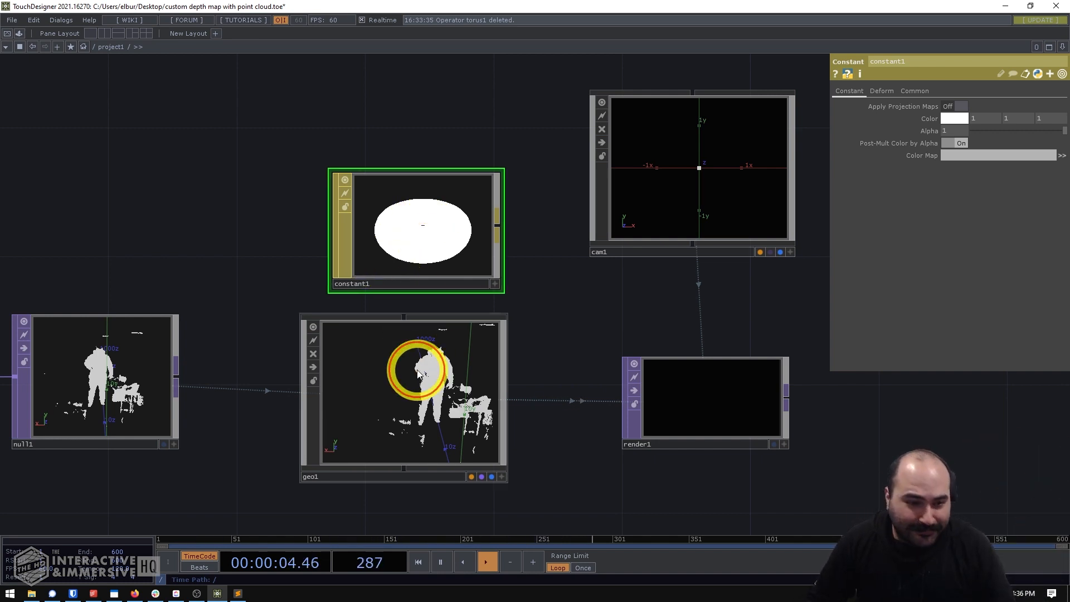
- Assign constant1 to geo1 as its Material parameter and check the rendered result
left_click(455, 354)
left_click(426, 239)
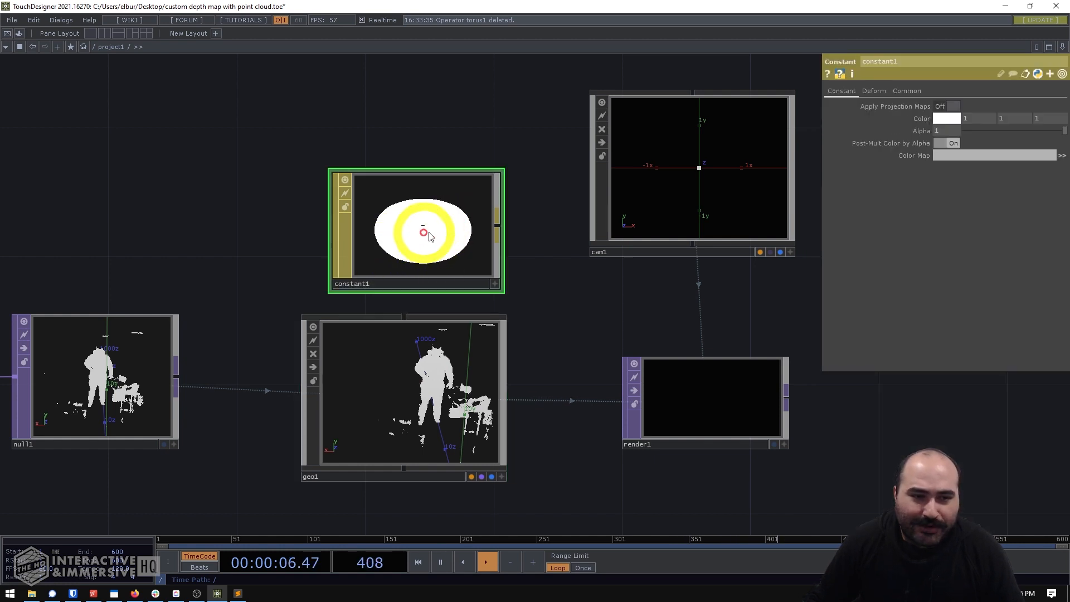
left_click_drag(423, 234, 363, 464)
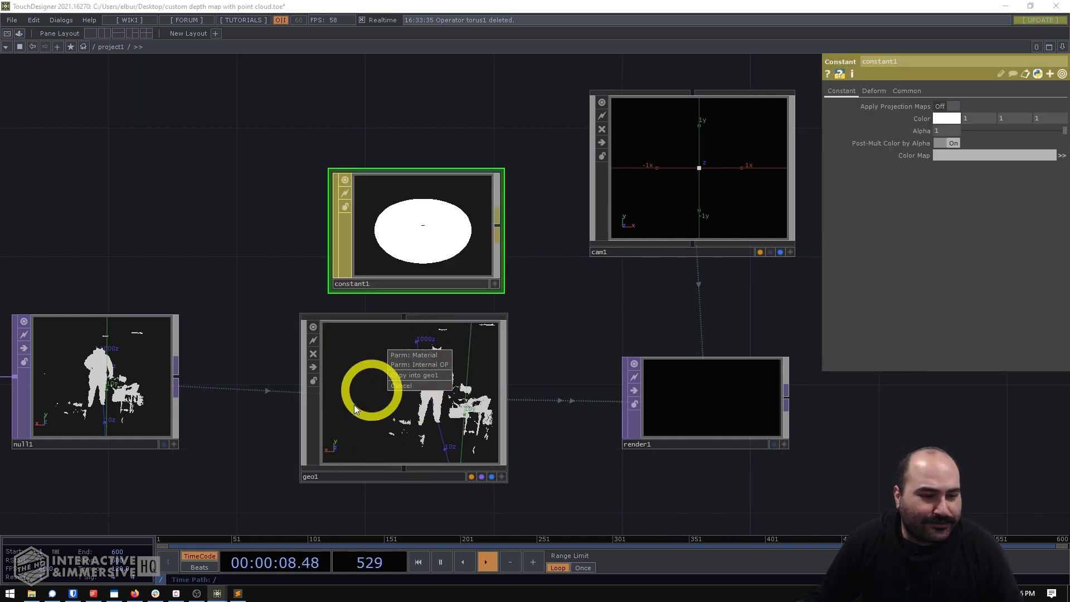
left_click(407, 357)
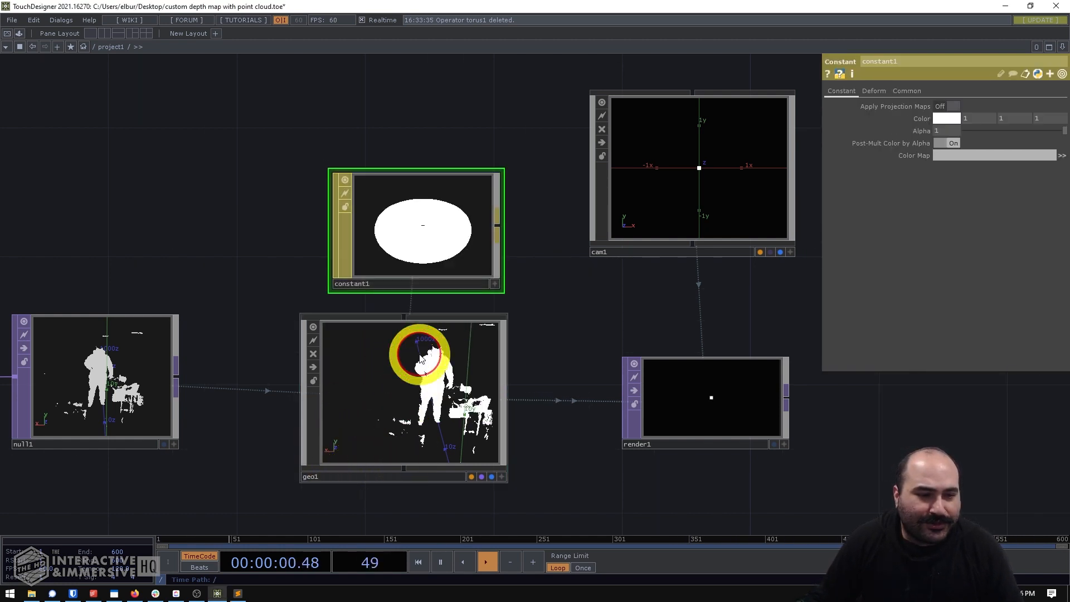
scroll(466, 253, "up", 1)
scroll(620, 306, "up", 4)
scroll(620, 307, "down", 3)
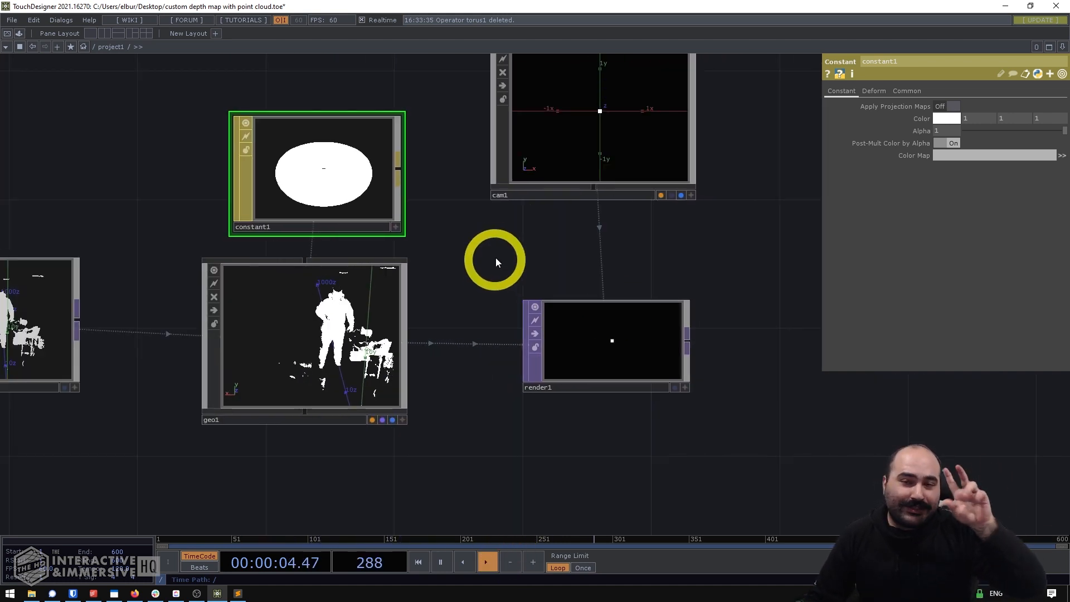
- Examine null1's point cloud from the side in its own viewer, relative to the origin axes
left_click_drag(497, 257, 542, 290)
left_click_drag(179, 341, 471, 337)
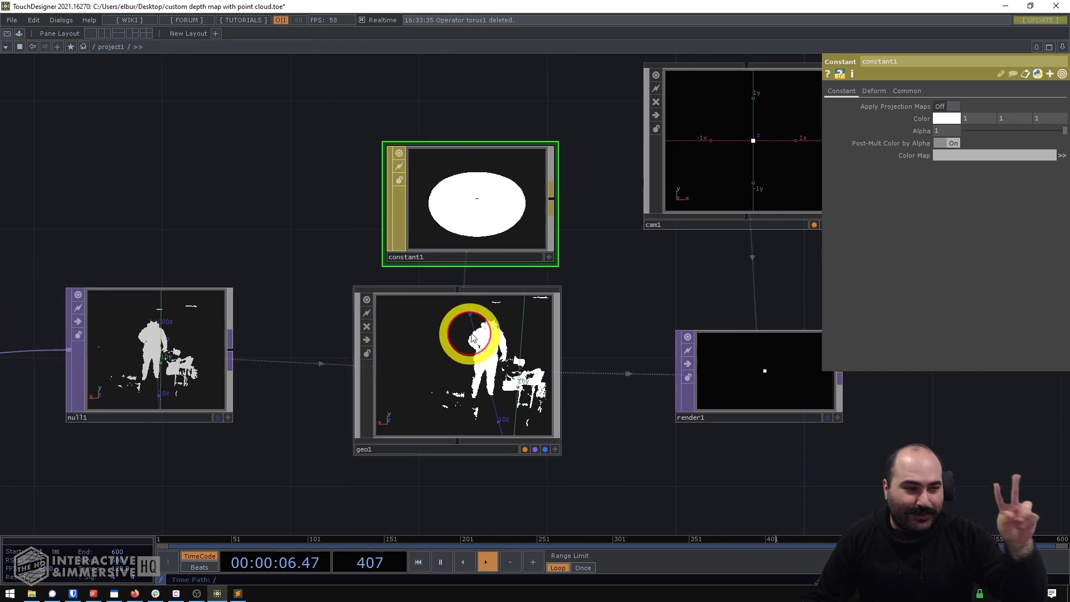
scroll(304, 340, "up", 3)
scroll(292, 342, "down", 1)
key("a")
left_click(285, 369)
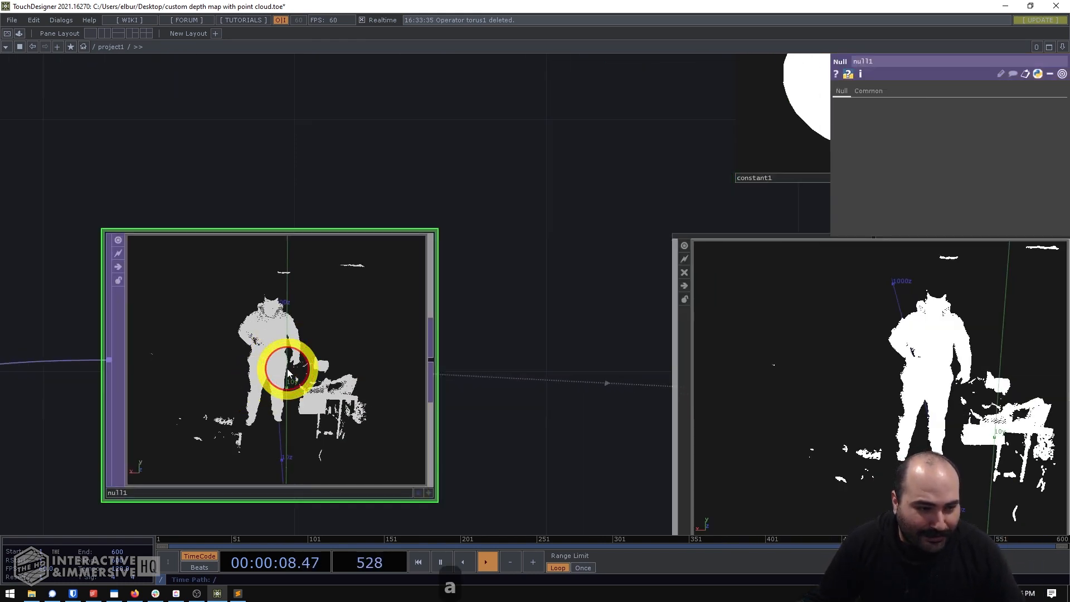
key("a")
left_click_drag(257, 371, 366, 418)
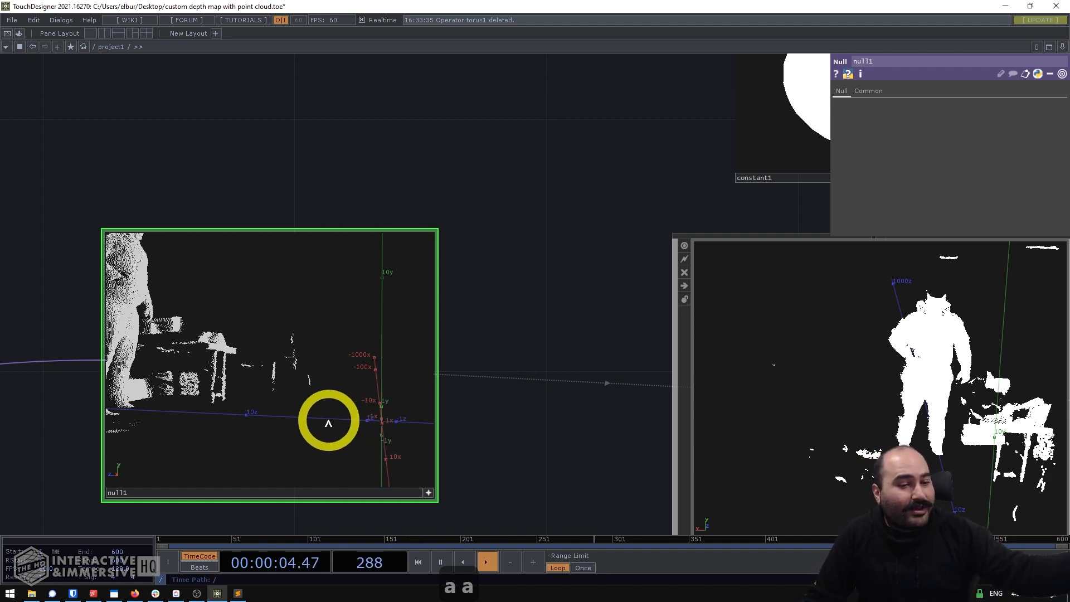
left_click_drag(491, 339, 340, 333)
scroll(418, 328, "down", 5)
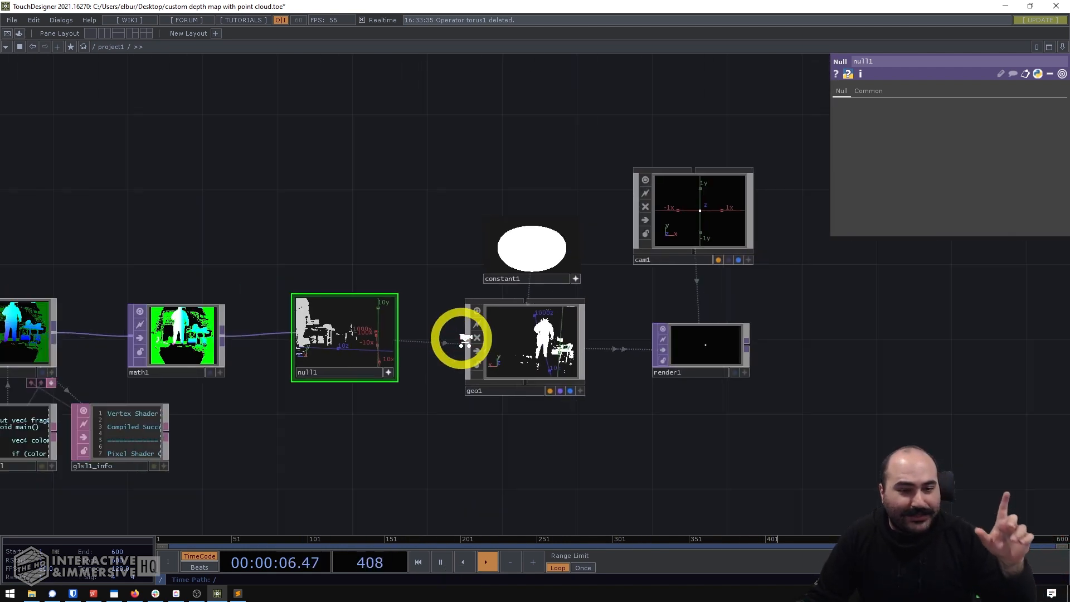
scroll(666, 329, "up", 3)
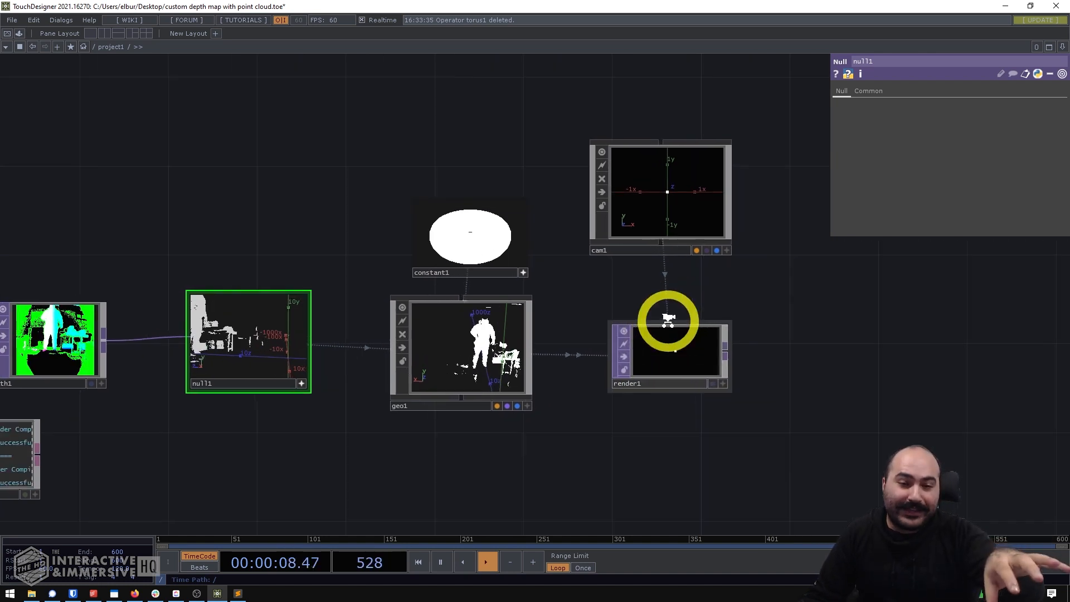
- Rotate cam1 180 degrees about the Y axis so that it faces the point cloud
left_click(672, 206)
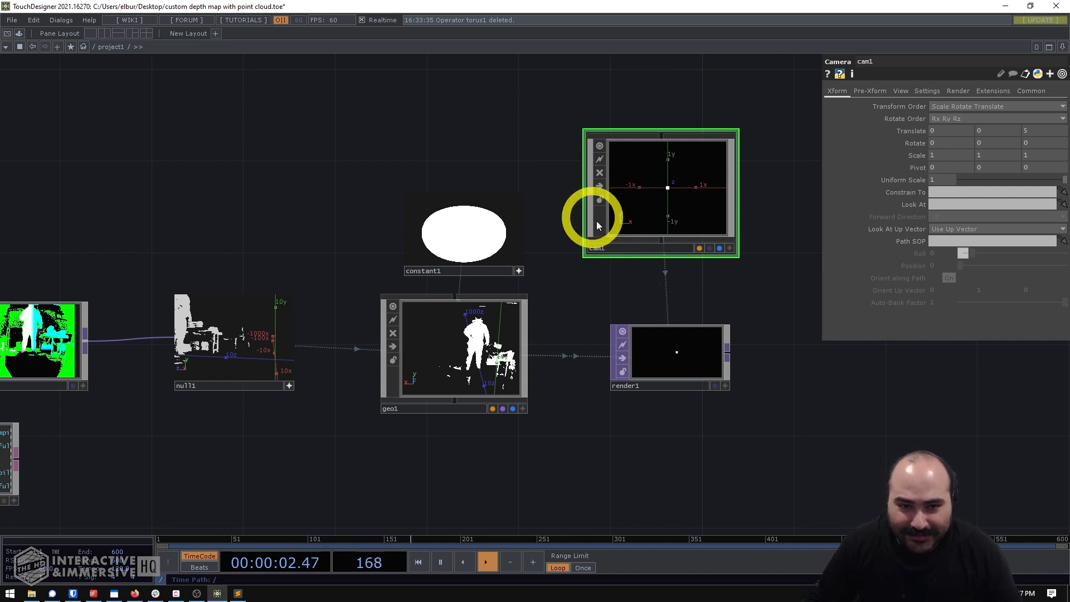
scroll(638, 269, "up", 2)
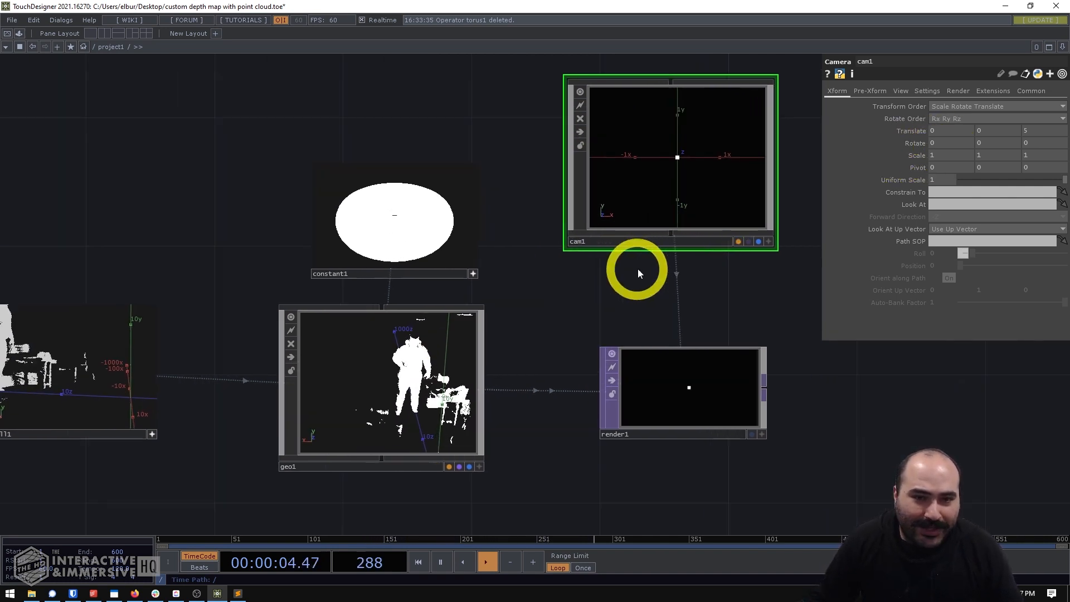
left_click_drag(637, 270, 579, 330)
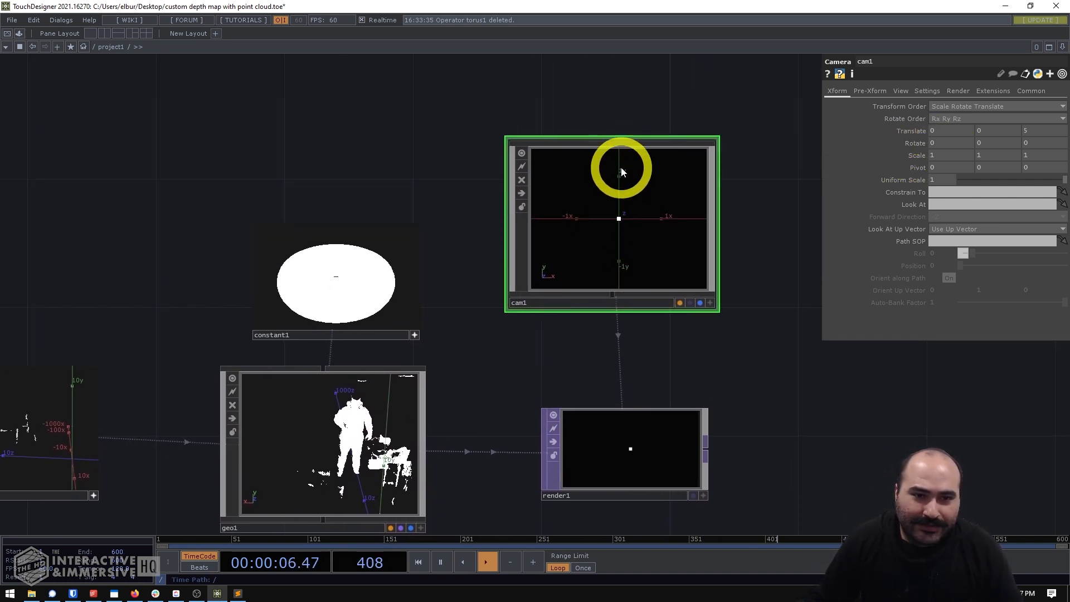
mouse_move(983, 133)
middle_mouse_down()
mouse_move(1000, 134)
mouse_move(987, 125)
middle_mouse_up()
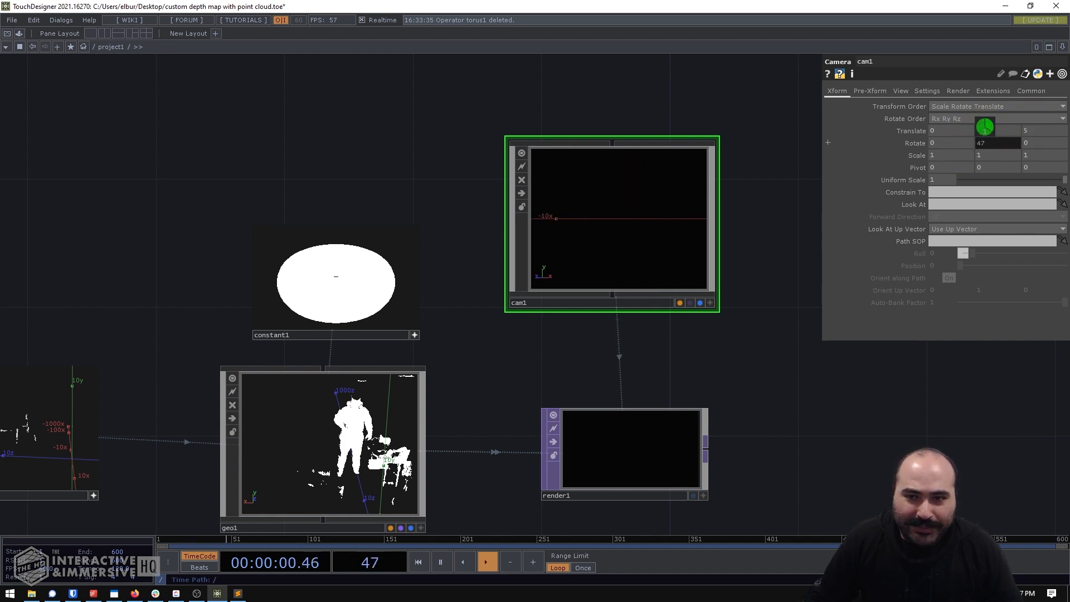
middle_click_drag(985, 127, 981, 142)
left_click(560, 334)
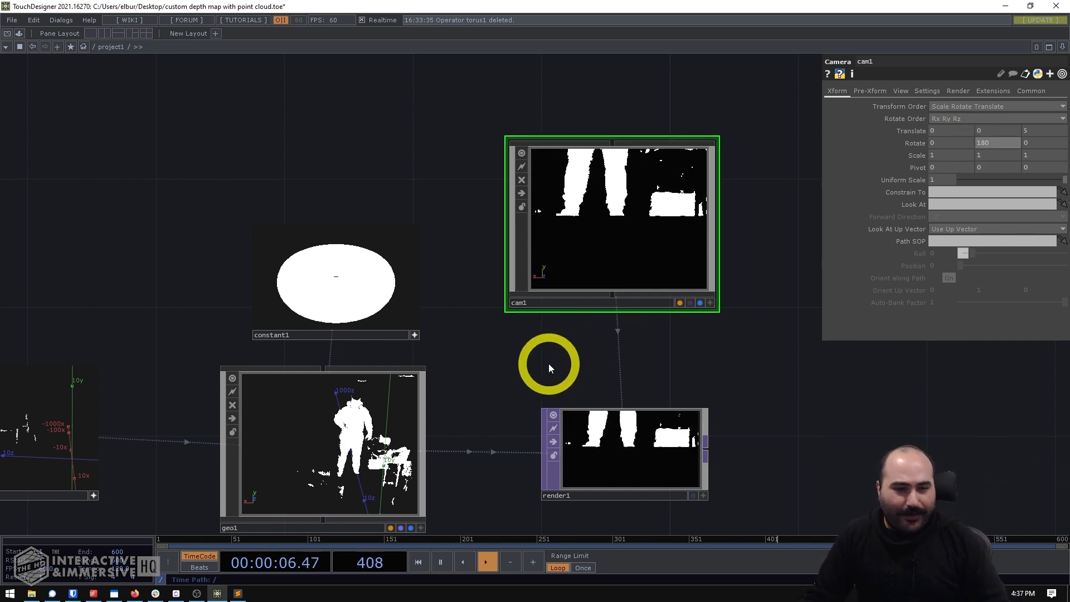
- Move cam1 to Translate 1.3, 8, -28 to frame the whole figure in the render
left_click_drag(547, 367, 628, 347)
scroll(642, 355, "down", 3)
scroll(689, 428, "up", 4)
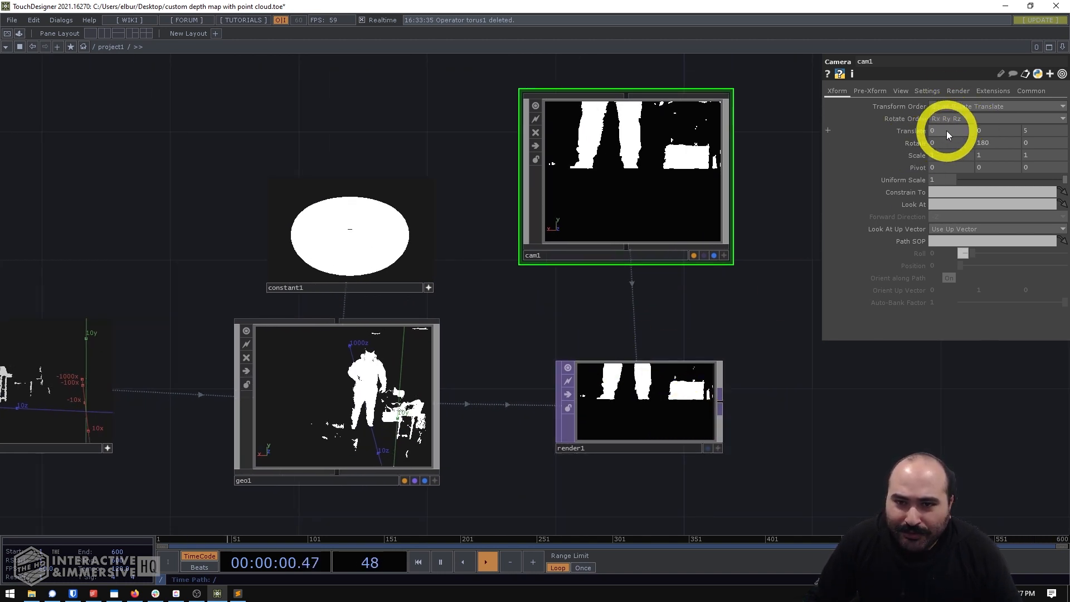
middle_click_drag(947, 130, 0, 203)
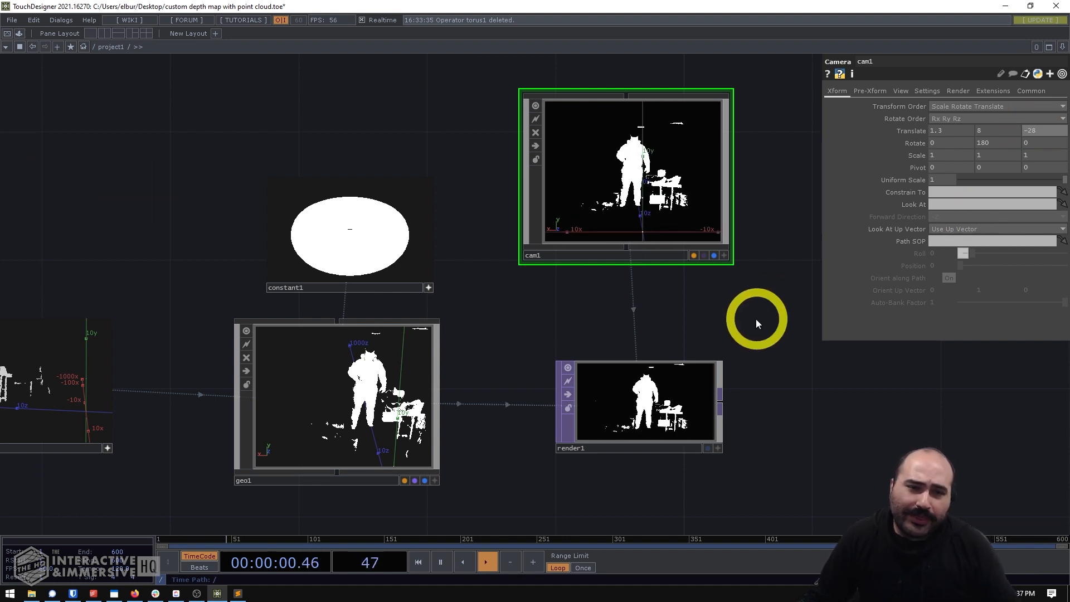
- Check the resolution of the kinectazure1 source in its operator info
left_click_drag(738, 307, 708, 213)
left_click_drag(671, 412, 705, 435)
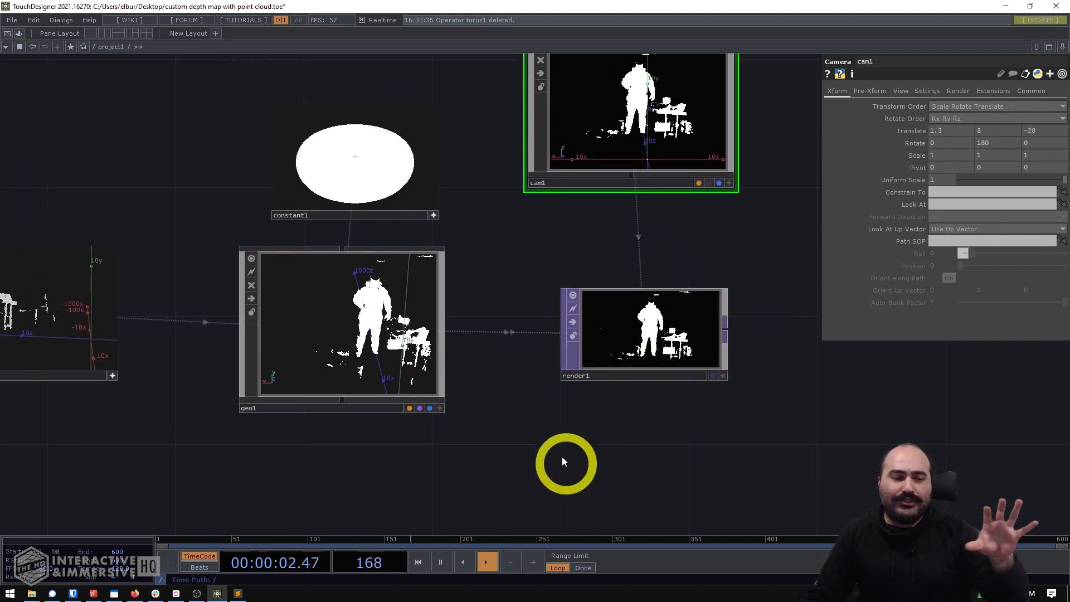
left_click_drag(105, 425, 815, 430)
left_click_drag(355, 166, 683, 201)
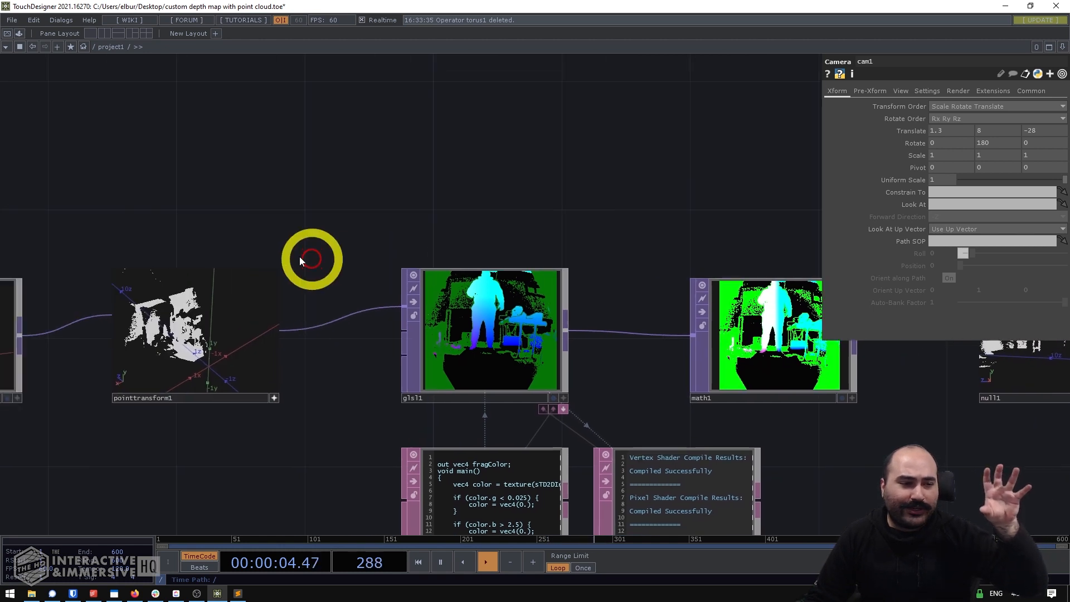
left_click_drag(221, 202, 434, 215)
left_click_drag(140, 285, 268, 288)
middle_click(288, 367)
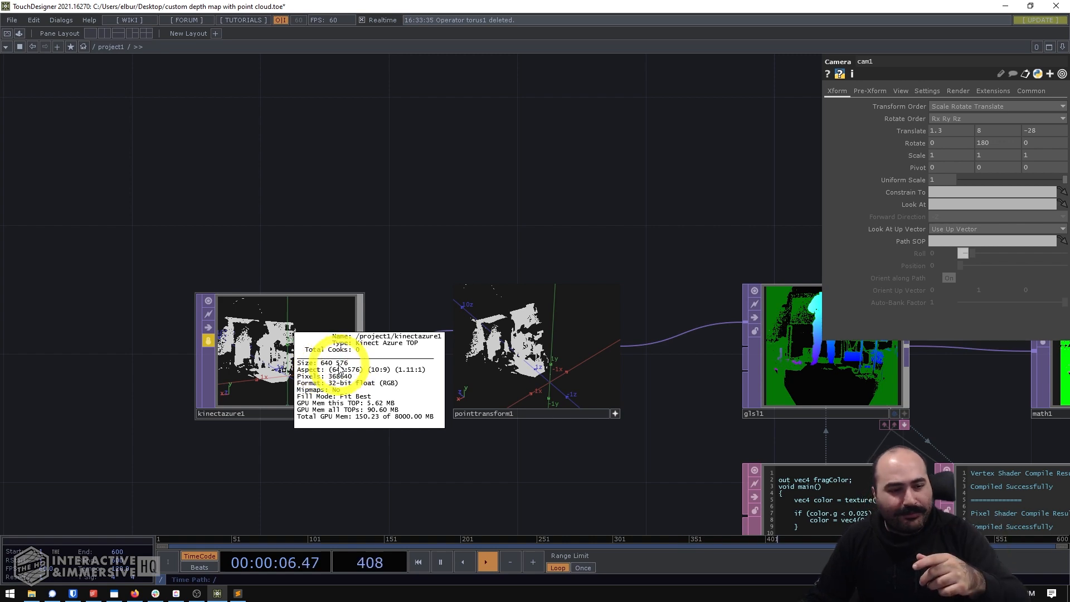
left_click_drag(576, 220, 339, 222)
left_click_drag(606, 197, 223, 173)
left_click_drag(596, 170, 478, 163)
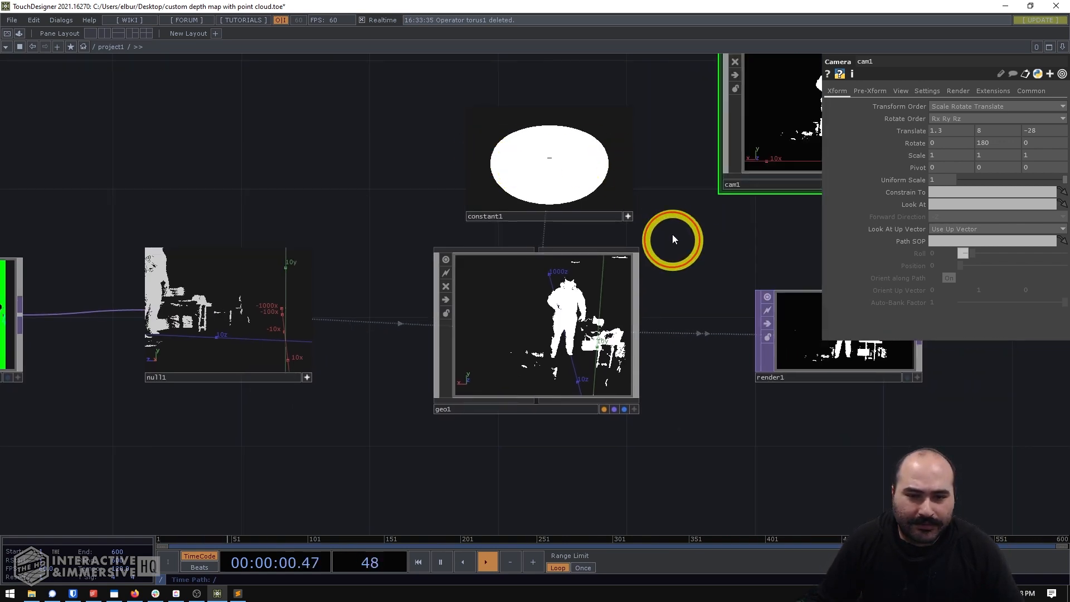
- Set render1's resolution to 640 by 576 to match the Kinect Azure source
left_click_drag(674, 239, 626, 235)
left_click(635, 307)
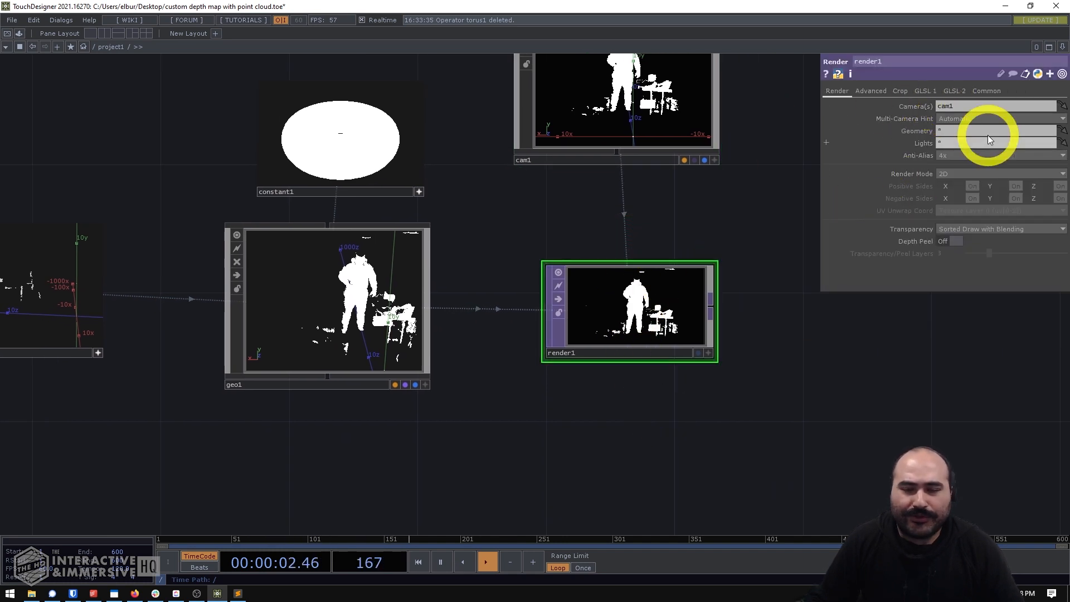
left_click(988, 91)
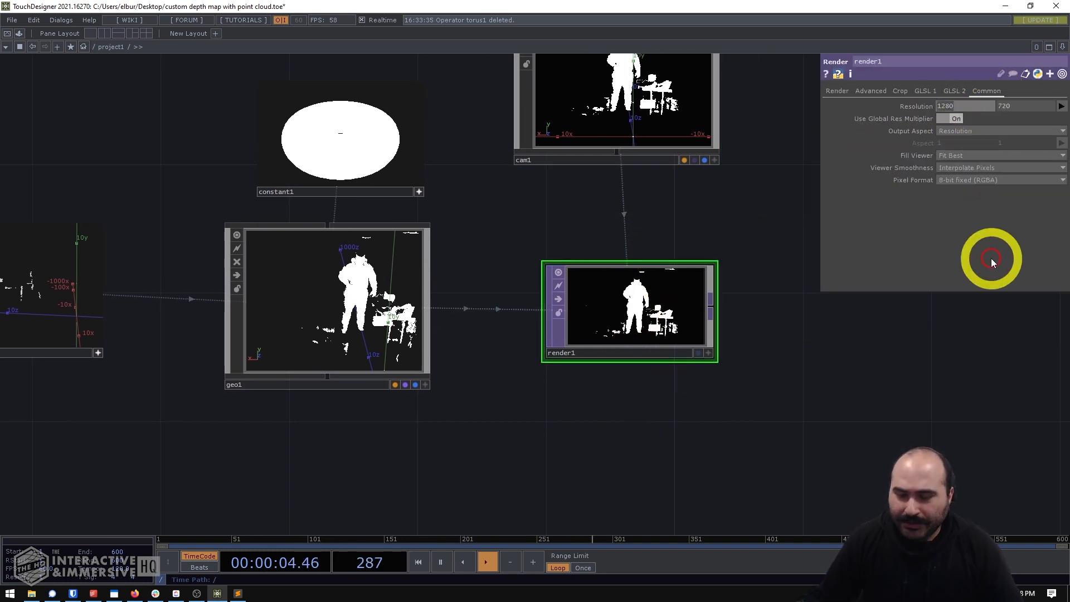
type("640")
key("Tab")
type("576")
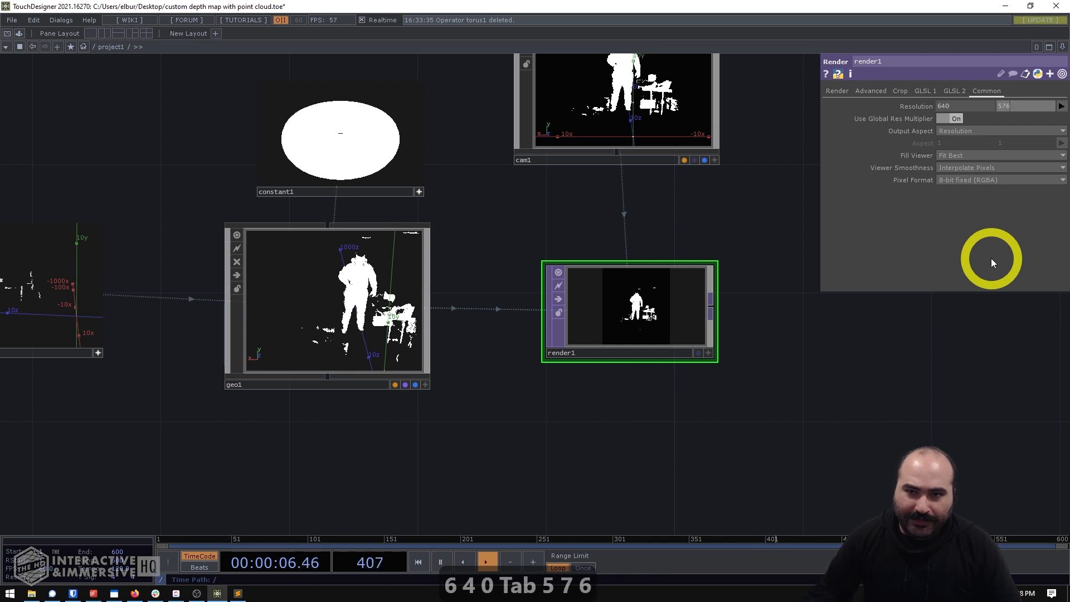
key("Return")
scroll(669, 289, "up", 5)
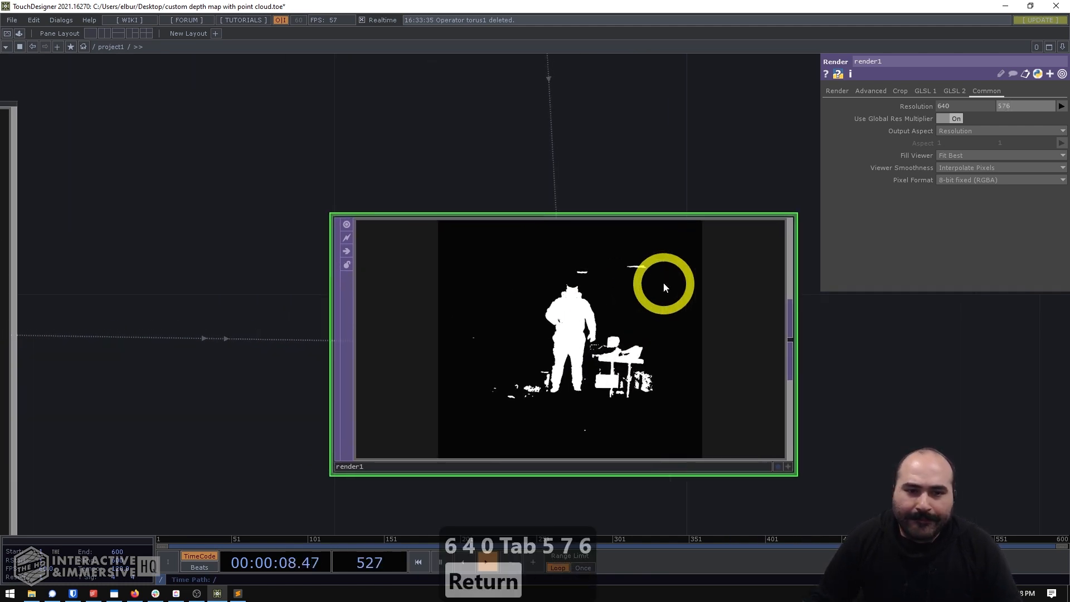
- Bring cam1 closer to the point cloud by setting its Translate Y to 7.7 and Translate Z to -12
scroll(660, 279, "down", 3)
left_click_drag(658, 187, 634, 319)
scroll(635, 319, "down", 3)
left_click(625, 243)
left_click_drag(609, 270, 594, 215)
scroll(590, 320, "up", 5)
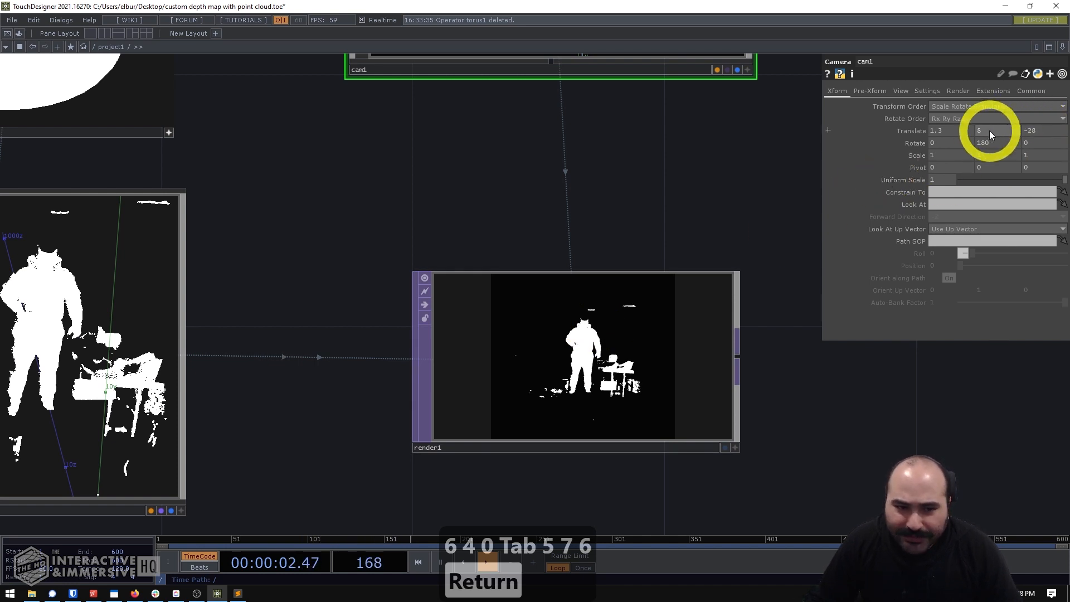
middle_click_drag(1036, 130, 1038, 114)
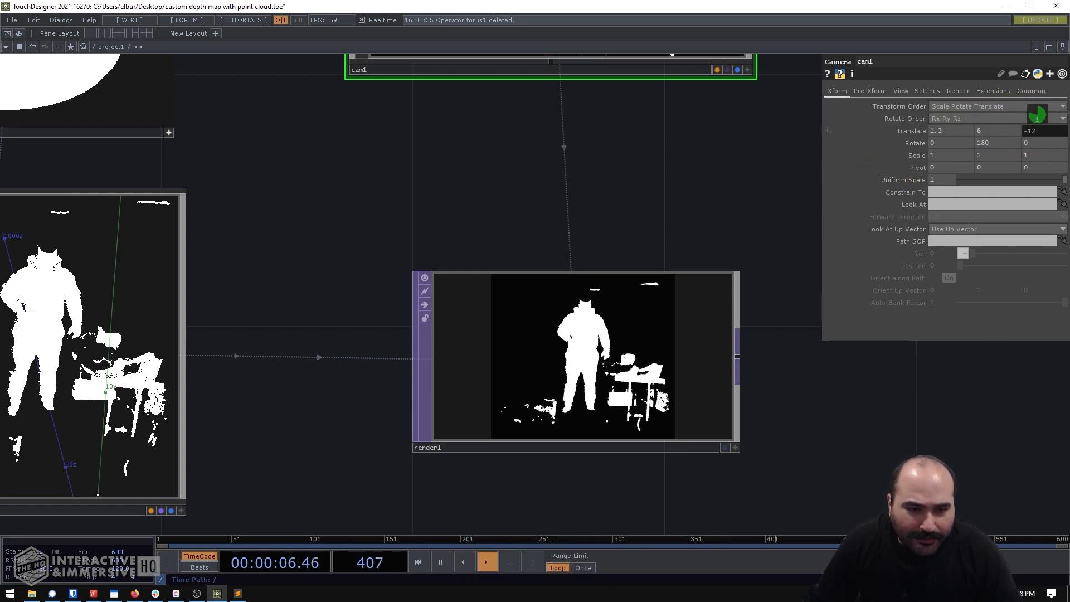
middle_click_drag(979, 132, 920, 144)
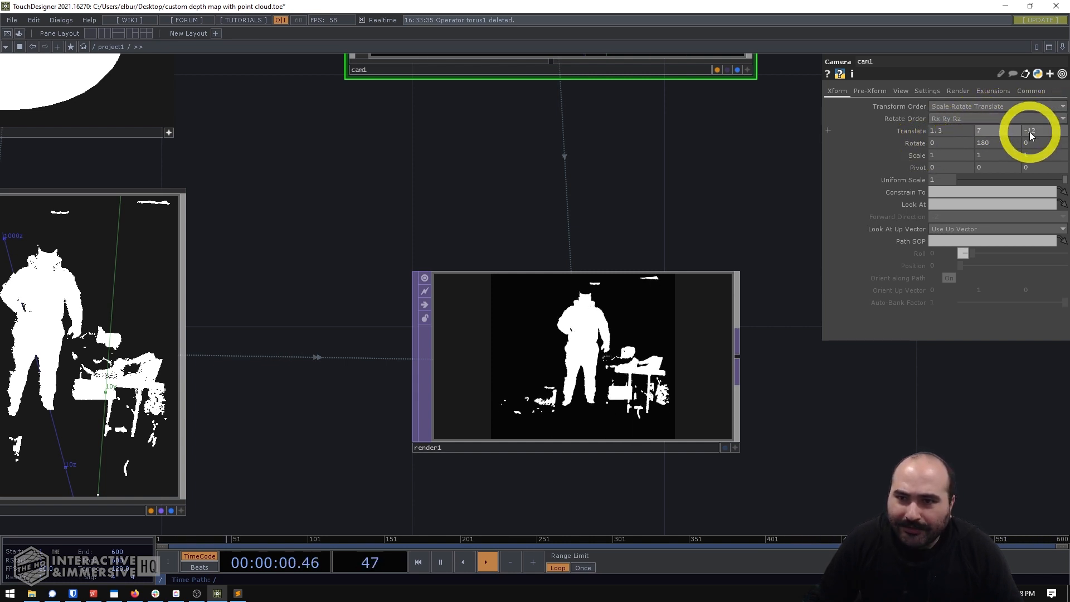
middle_click_drag(1030, 133, 998, 132)
- Inspect the render1 image up close to judge the framing and coverage of the figure and furniture
scroll(605, 267, "down", 4)
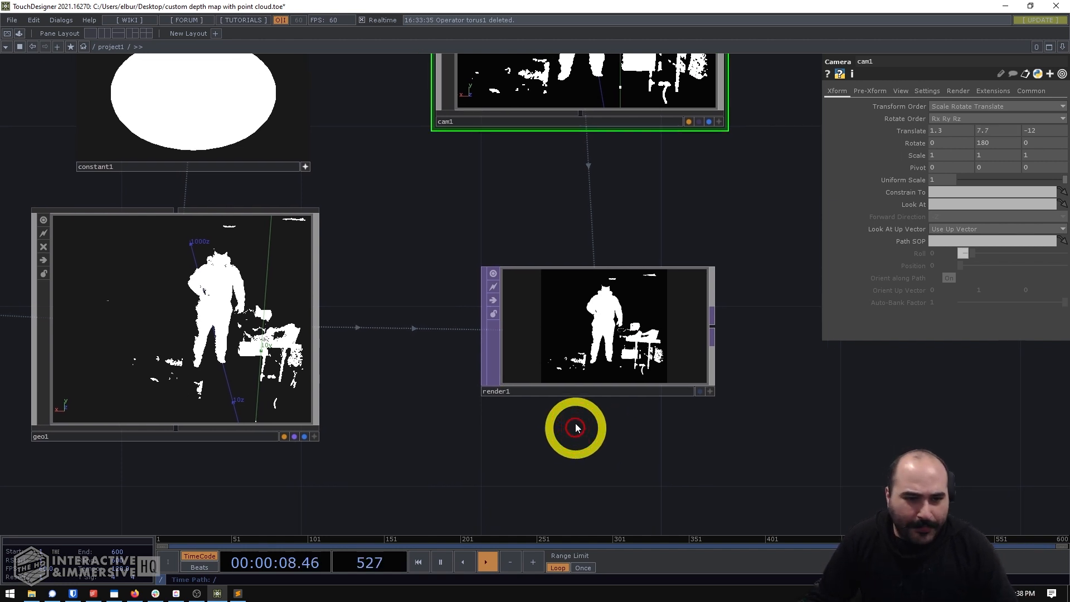
scroll(576, 430, "up", 3)
scroll(673, 318, "up", 4)
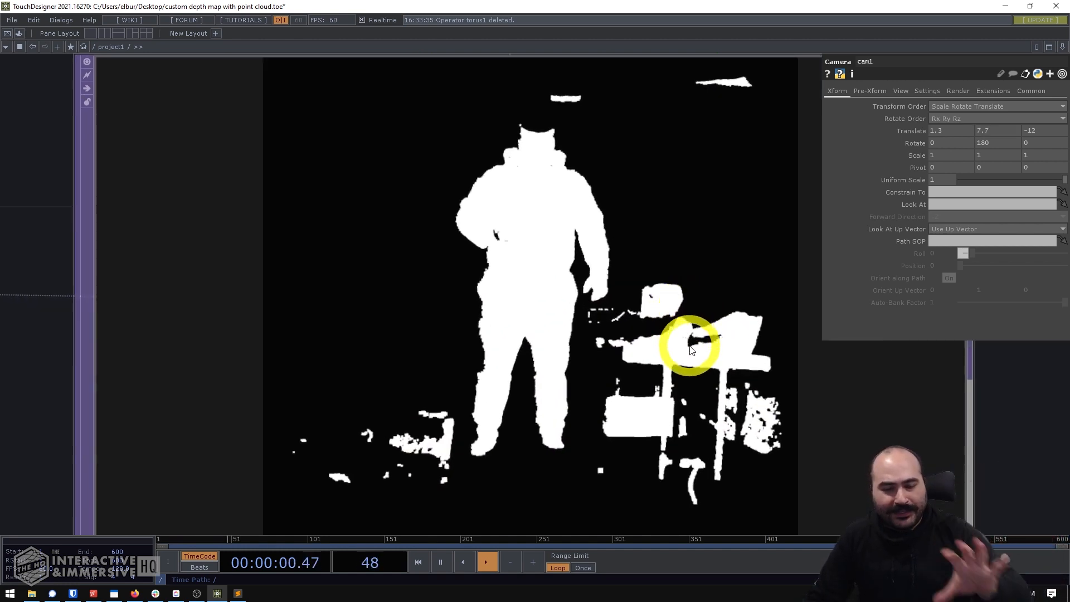
scroll(688, 341, "down", 4)
scroll(709, 391, "up", 4)
scroll(709, 393, "down", 2)
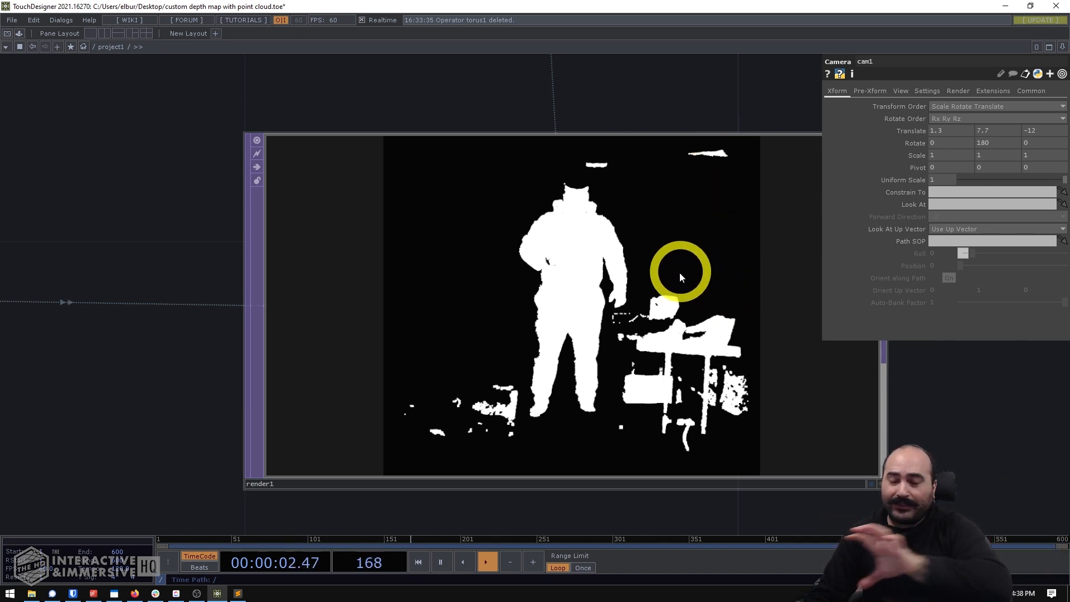
scroll(677, 283, "down", 6)
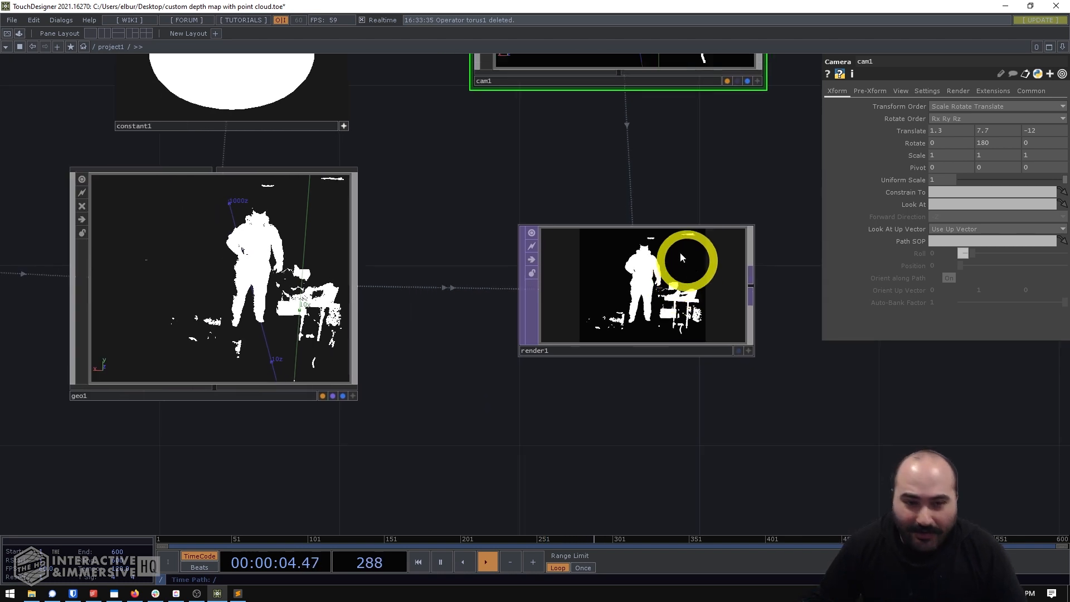
scroll(663, 429, "down", 5)
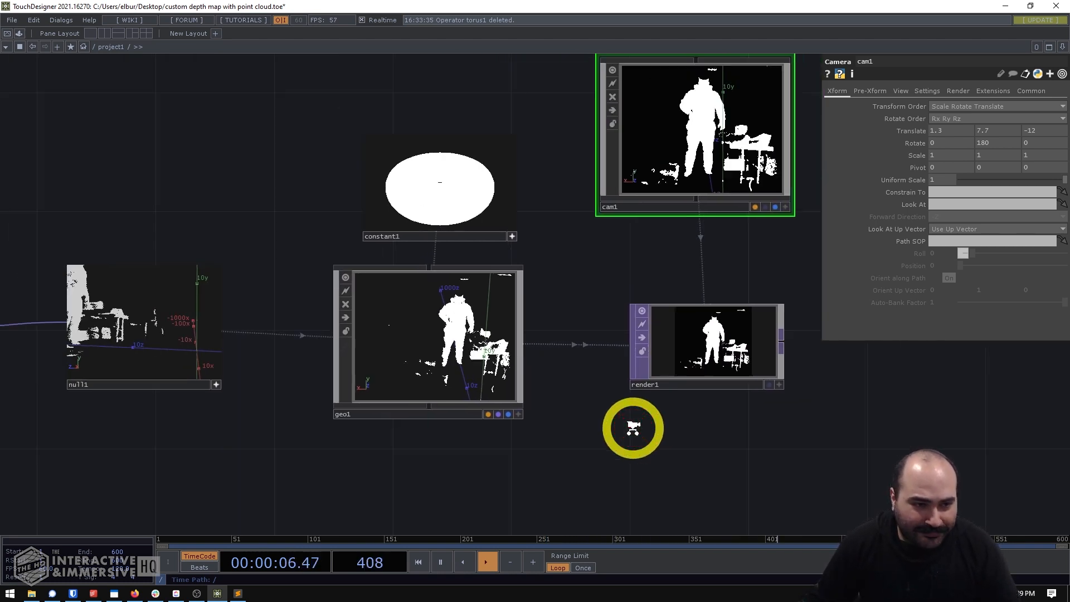
- Show geo1's Instance 2 parameters, which hold the per-instance color settings
scroll(712, 423, "up", 4)
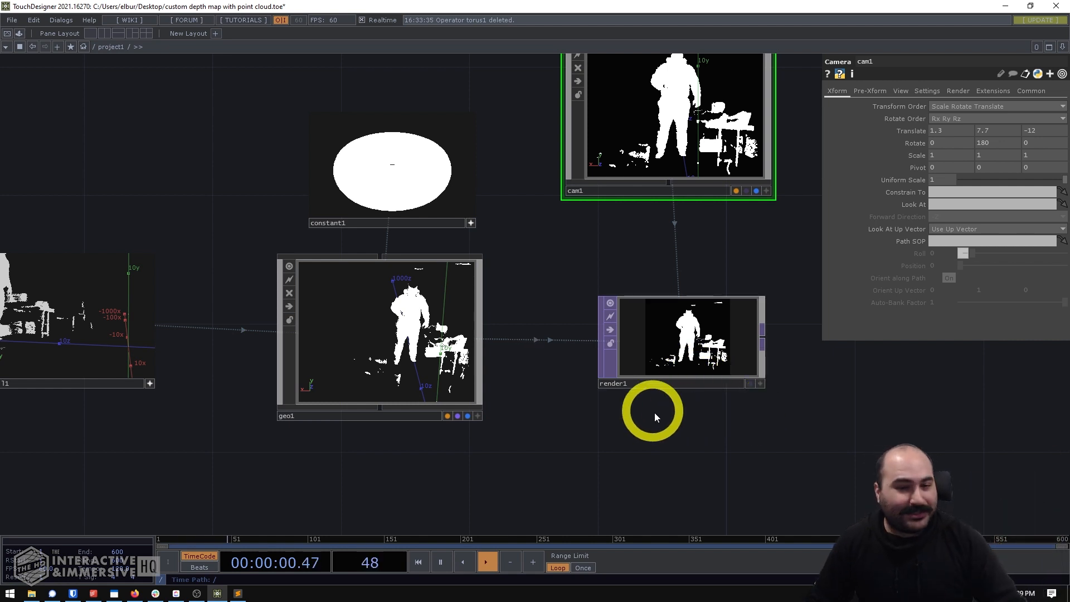
scroll(657, 418, "down", 2)
left_click(481, 326)
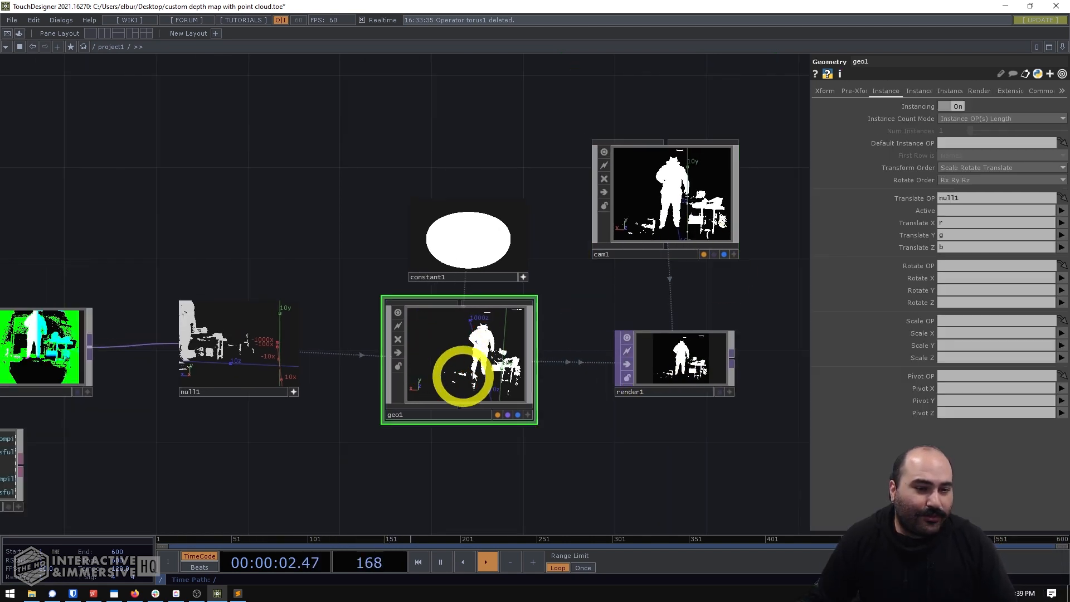
left_click(923, 91)
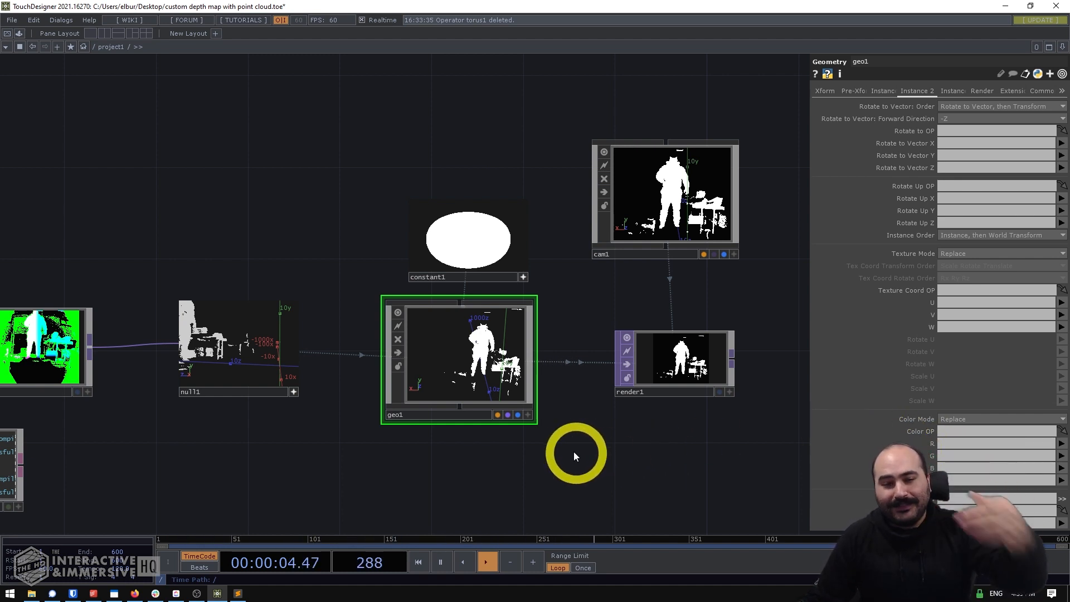
- View glsl1's output as a point cloud and examine it from the side
left_click_drag(297, 224, 461, 197)
left_click_drag(334, 201, 553, 202)
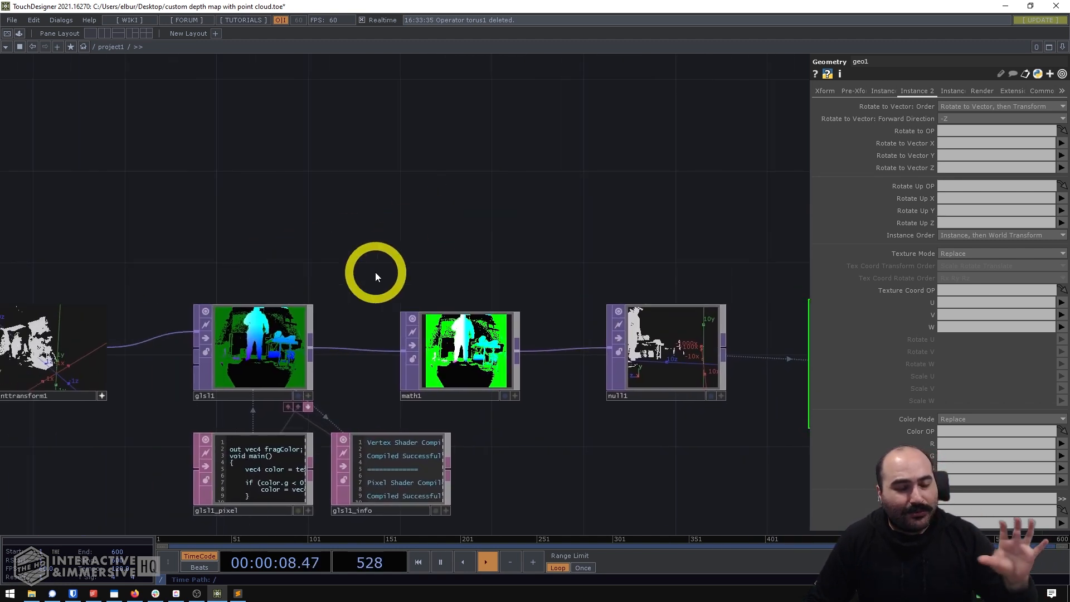
left_click(259, 342)
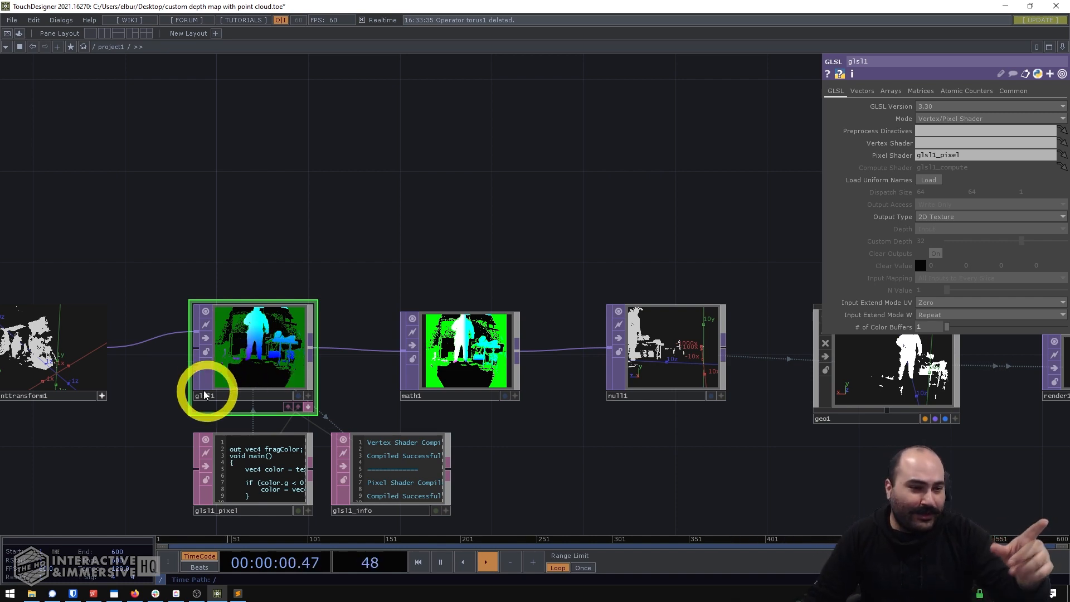
scroll(210, 390, "up", 4)
scroll(223, 378, "down", 3)
left_click_drag(709, 422, 781, 400)
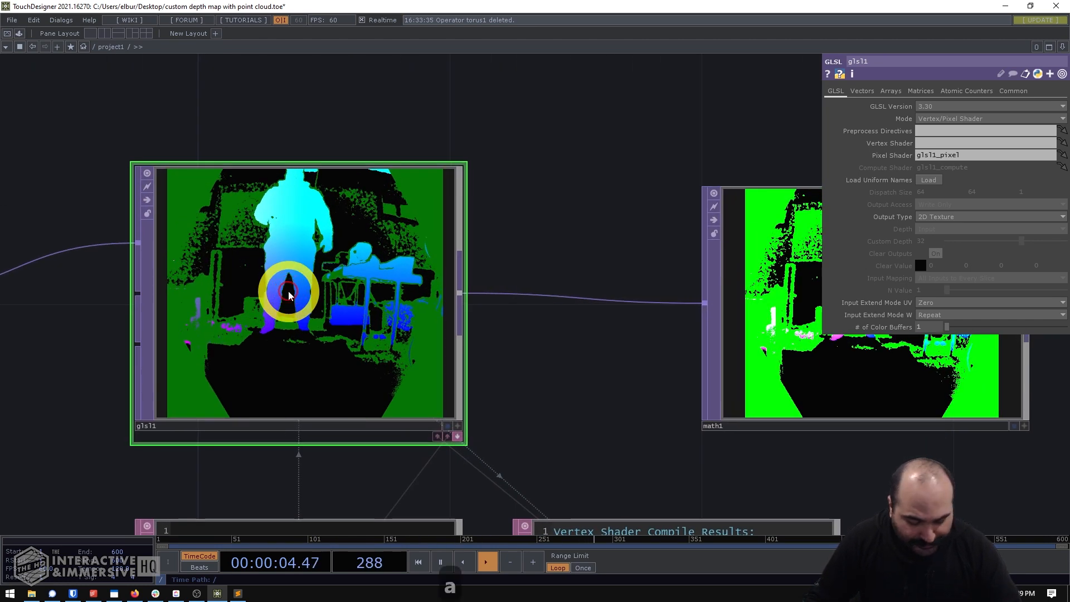
key("v")
left_click_drag(291, 313, 398, 362)
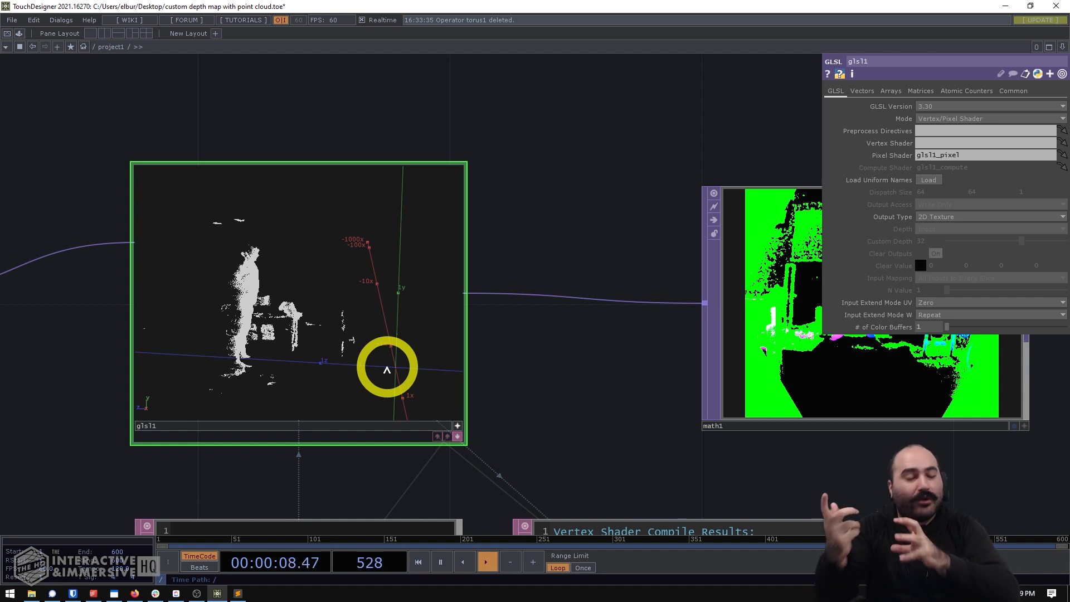
- Add a second Math TOP in the empty space above math1
scroll(533, 376, "down", 4)
left_click_drag(688, 156, 542, 200)
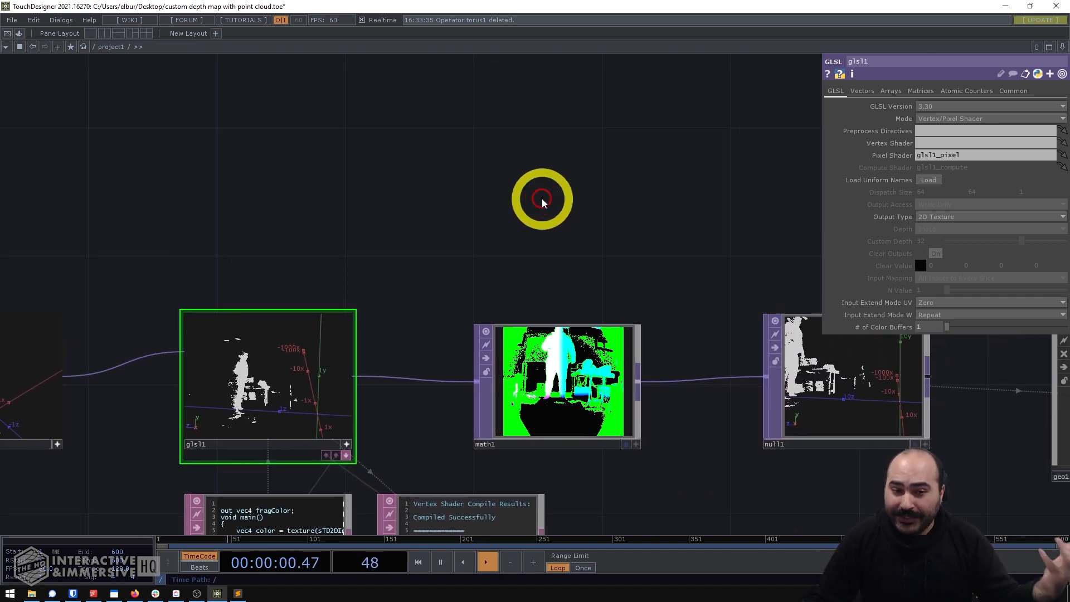
double_click(542, 199)
type("math")
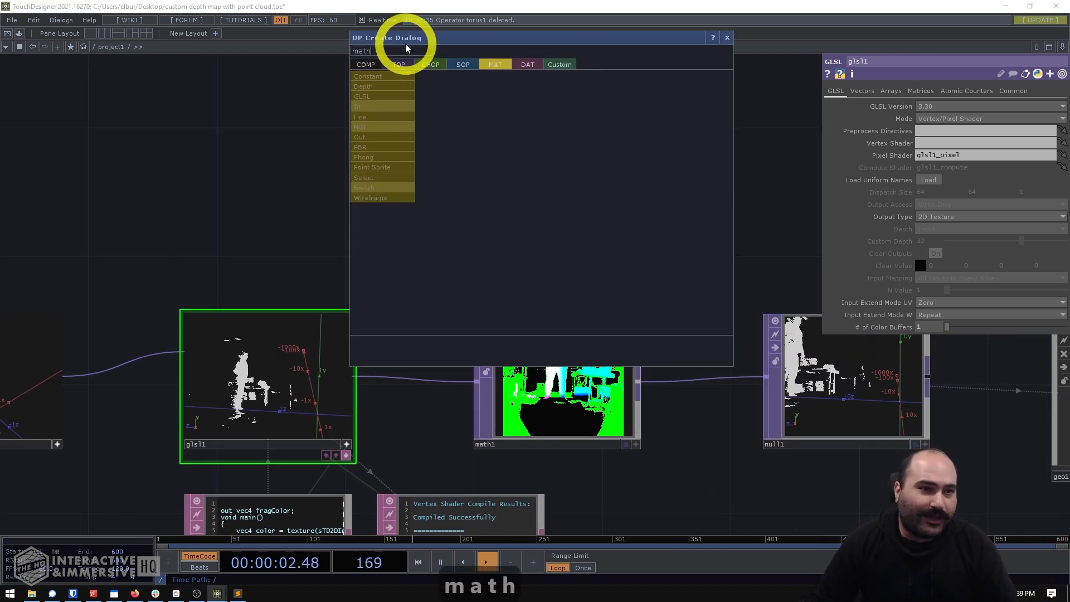
left_click(402, 63)
left_click(429, 302)
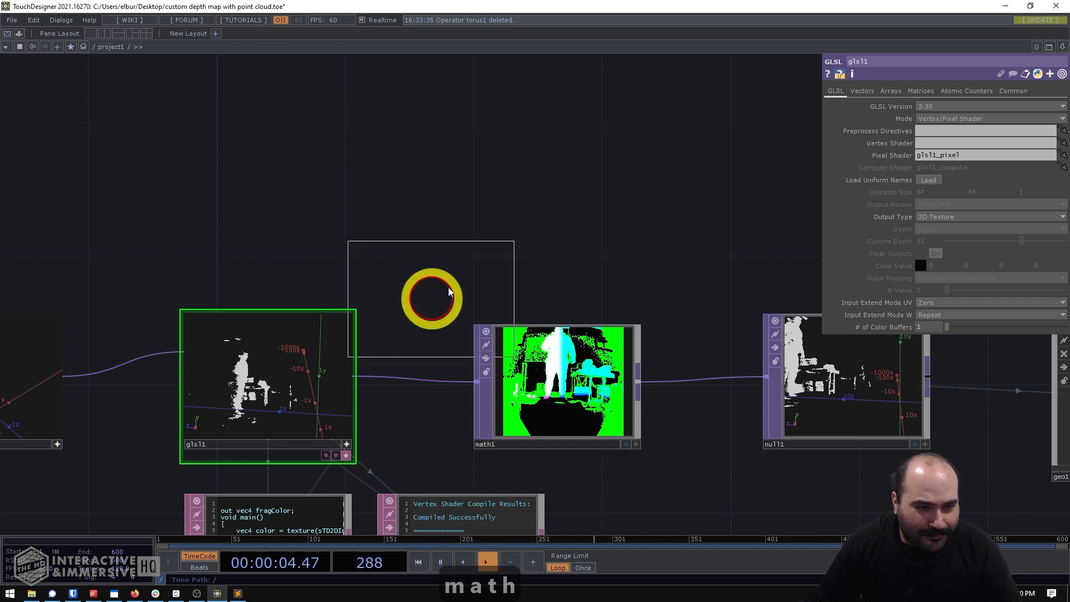
left_click(559, 196)
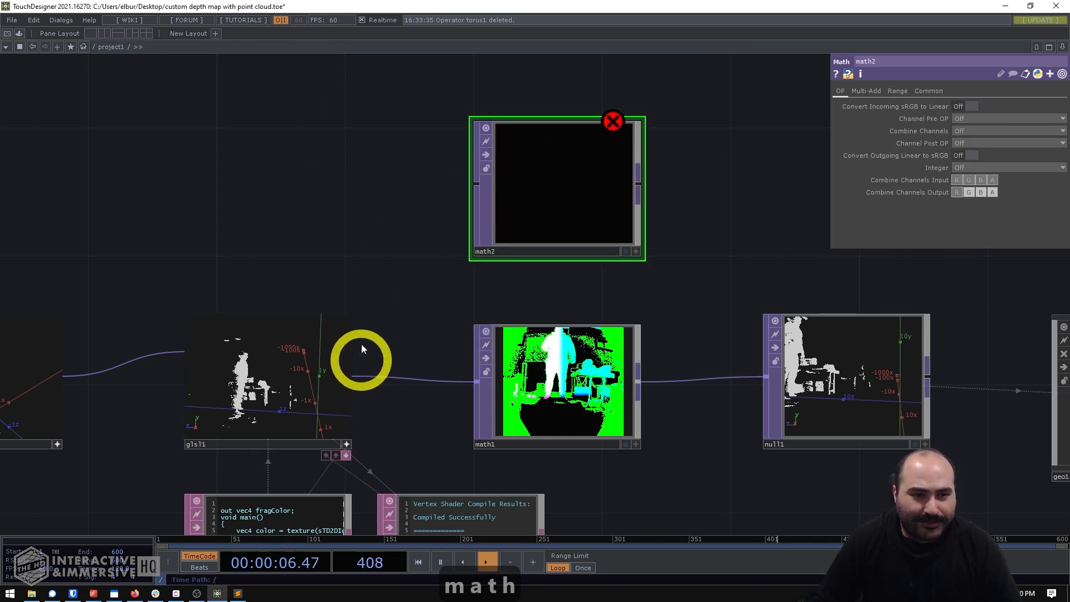
- Branch glsl1's output into math2 and select math2 to show its parameters
left_click_drag(490, 285, 405, 284)
right_click_drag(387, 282, 777, 416)
left_click_drag(424, 295, 506, 297)
scroll(506, 296, "down", 3)
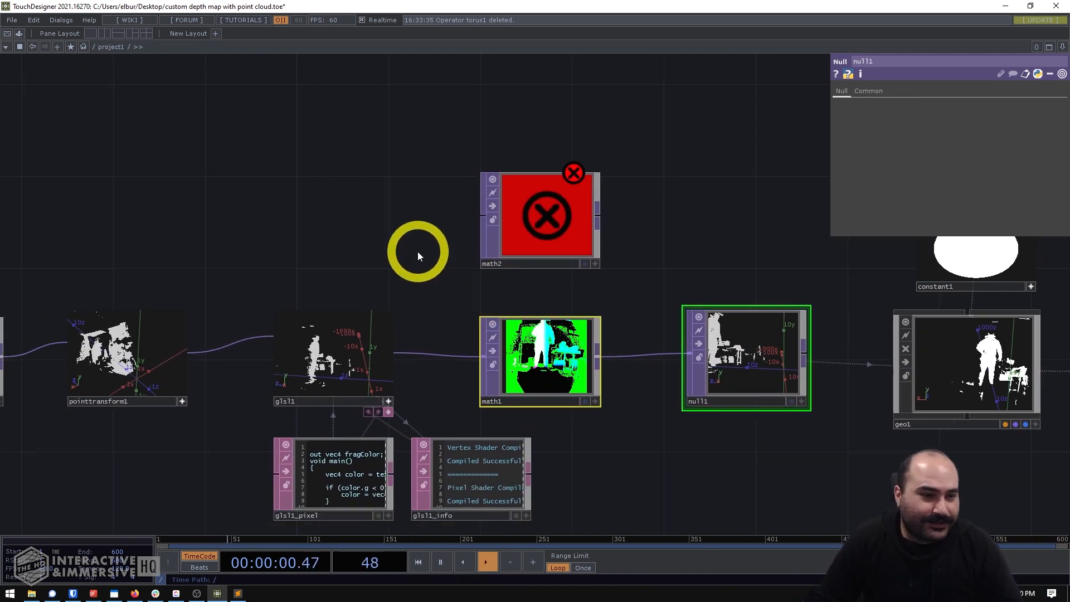
left_click_drag(393, 349, 480, 215)
left_click(560, 212)
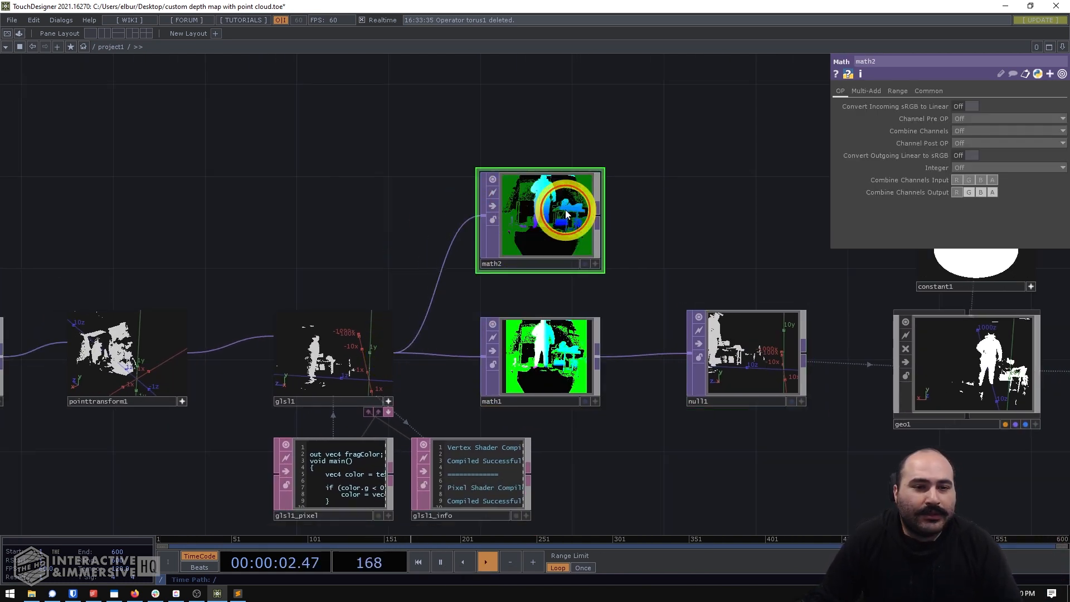
- Set math2's From Range B to 2.5 and 0, using the depth cutoff written in the glsl1_pixel shader
left_click(896, 90)
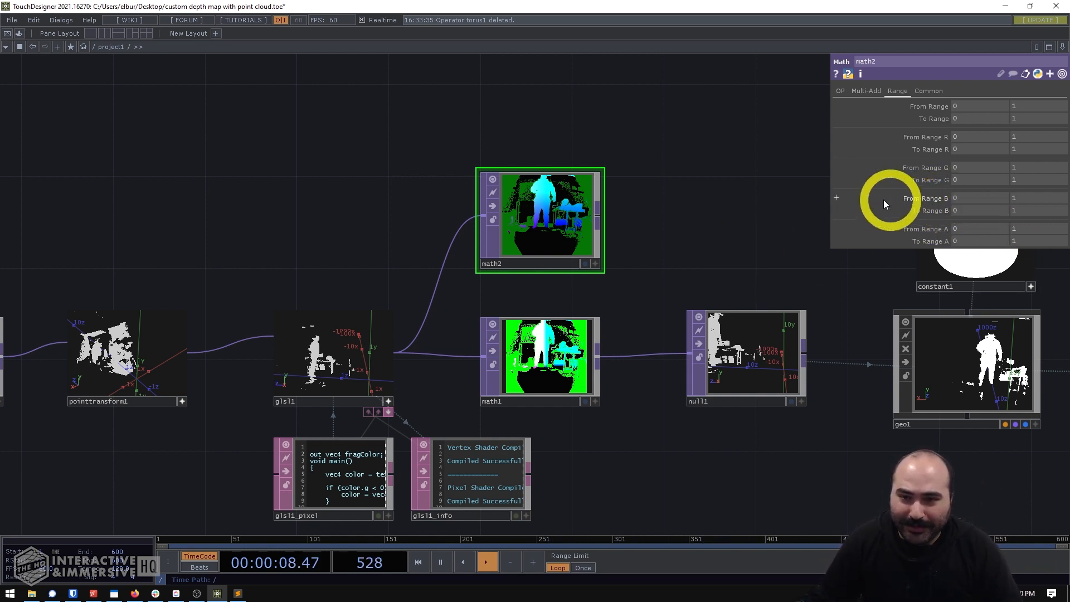
scroll(357, 420, "up", 3)
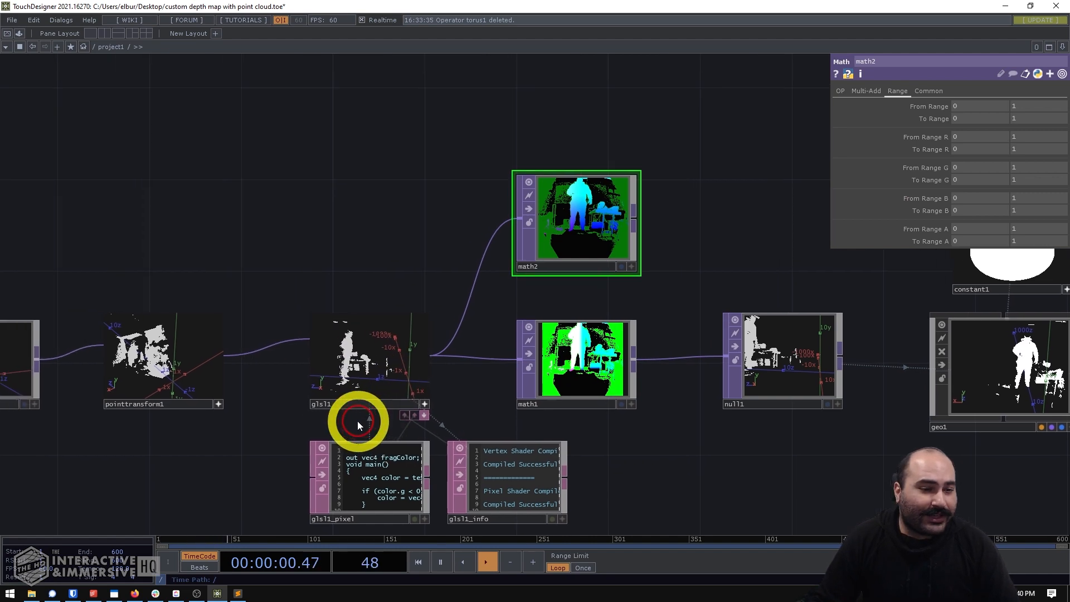
left_click_drag(359, 438, 334, 281)
scroll(284, 426, "up", 2)
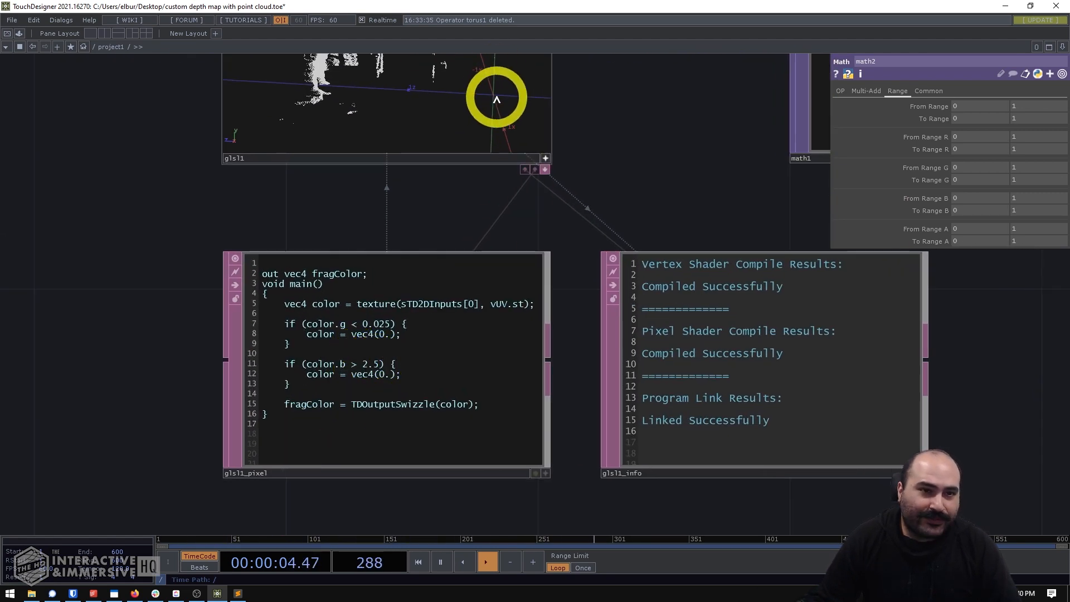
scroll(573, 245, "down", 3)
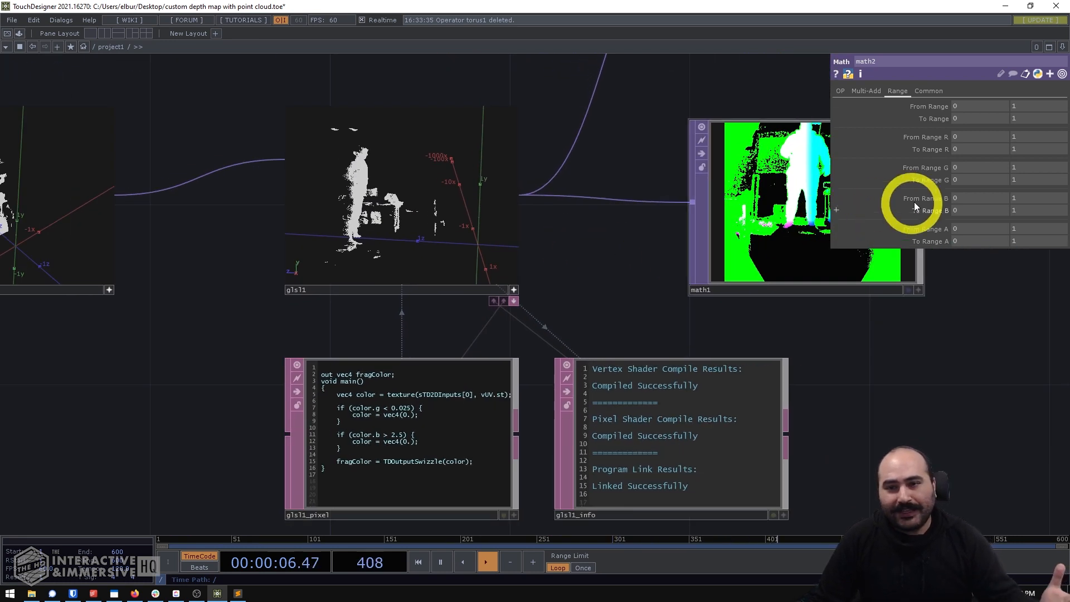
left_click(967, 199)
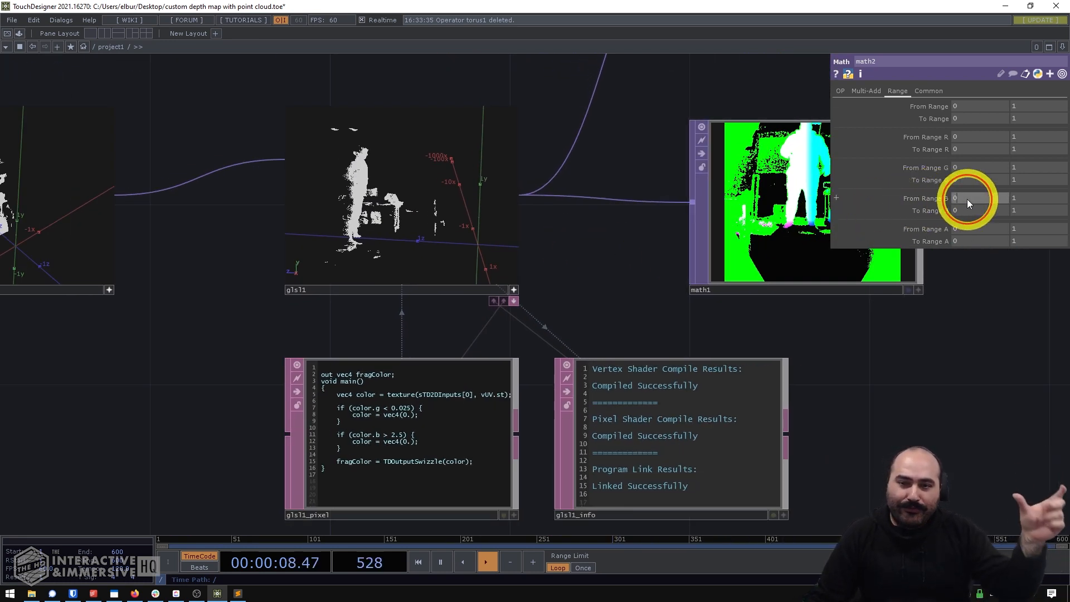
left_click(1005, 334)
type("2.5")
key("Tab")
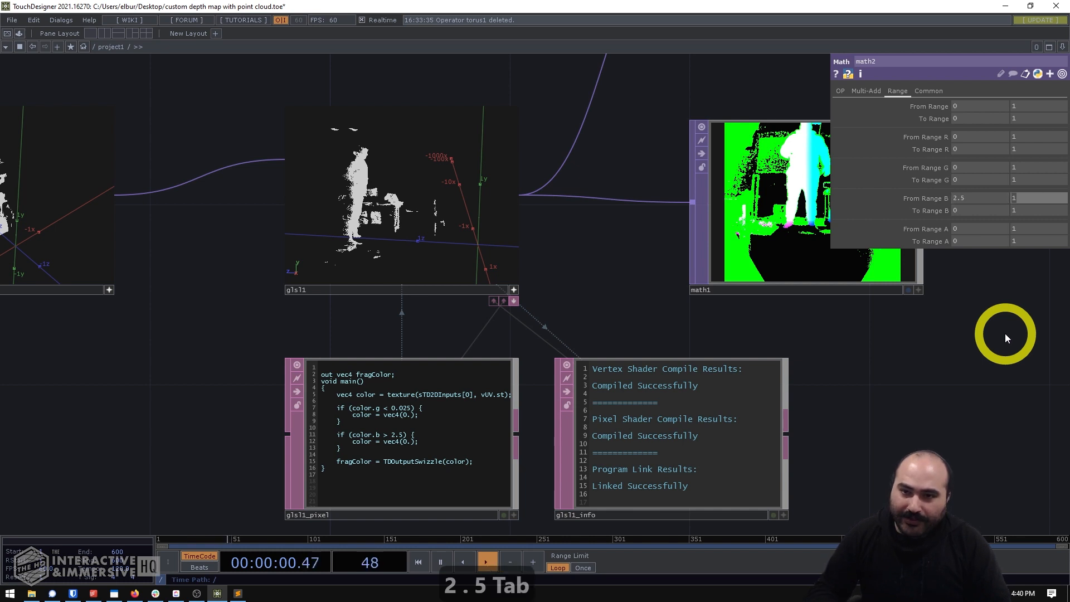
type("0")
key("Return")
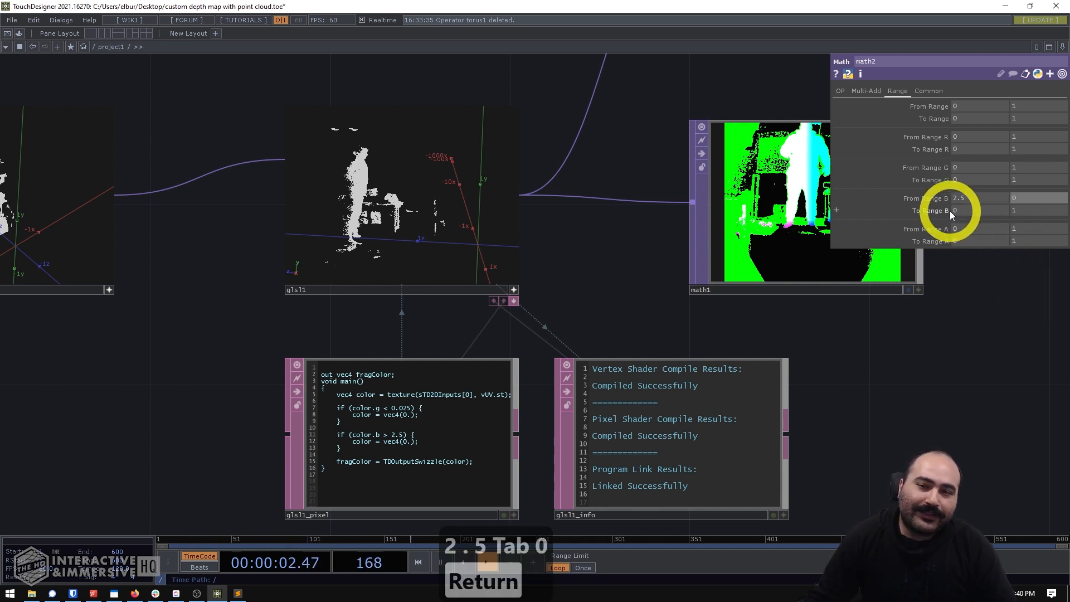
- Compare glsl1's point cloud with the math2 and math1 outputs to judge how depth is remapped
left_click_drag(888, 400, 812, 414)
scroll(899, 390, "down", 3)
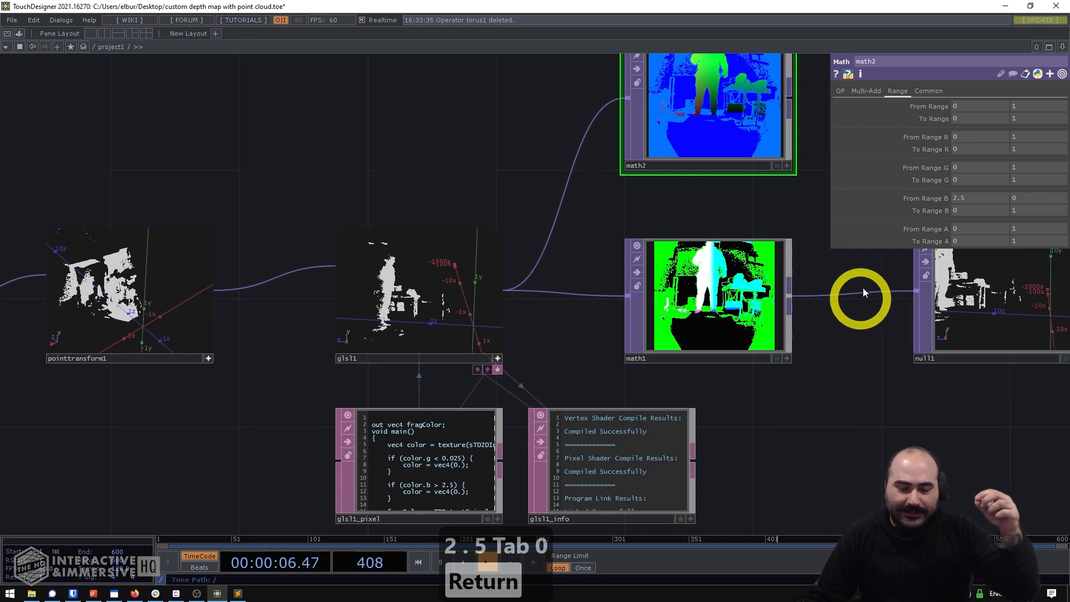
left_click_drag(576, 341, 632, 342)
scroll(594, 348, "up", 3)
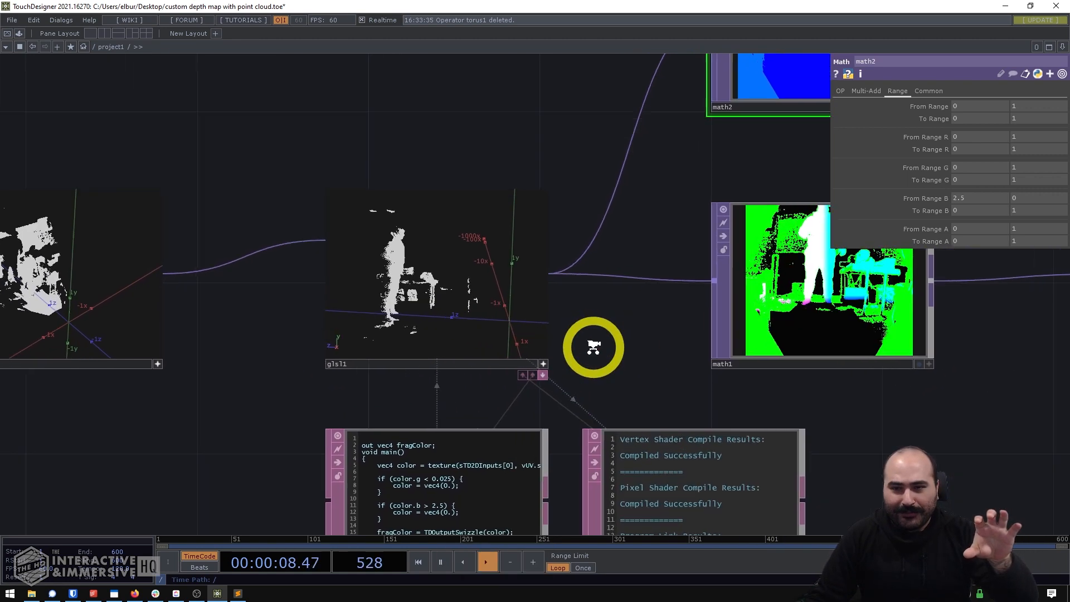
scroll(594, 348, "up", 1)
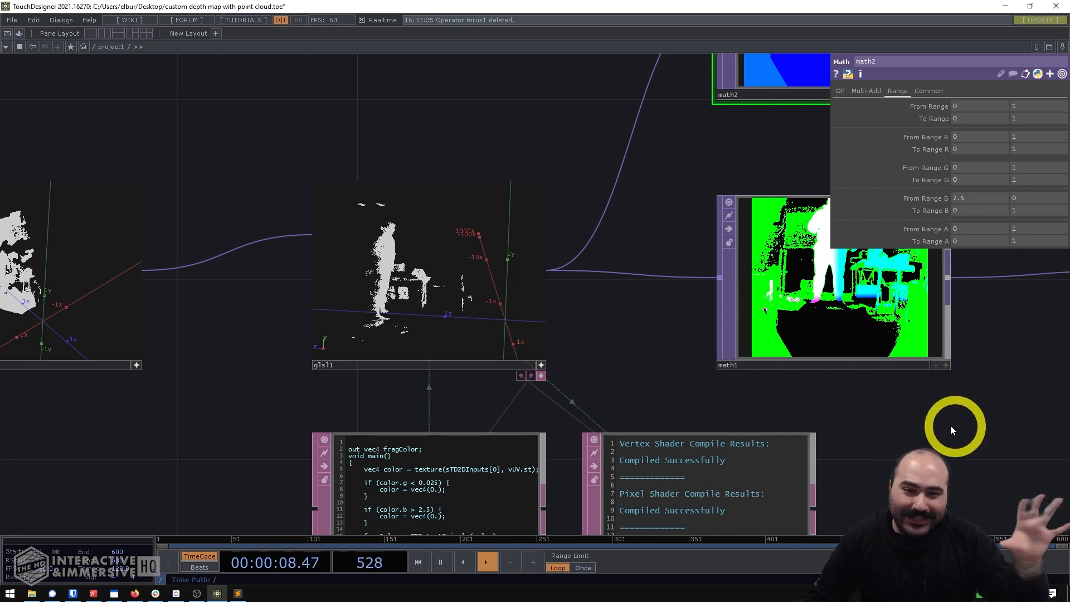
left_click_drag(952, 425, 726, 399)
scroll(742, 412, "down", 3)
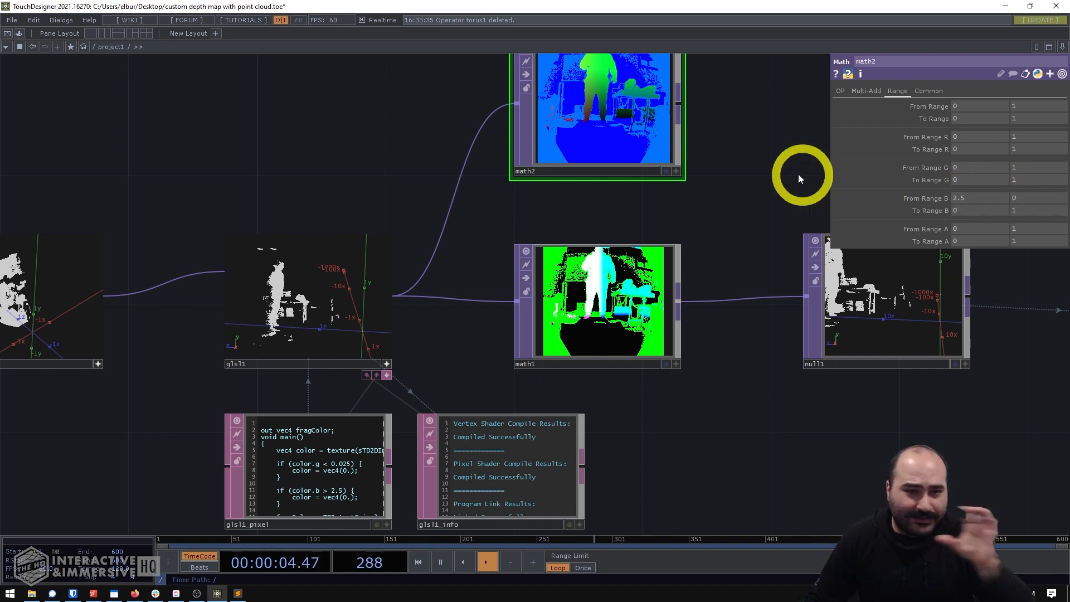
- Add a Null TOP beside math2, above null1, and connect math2's output to it
left_click_drag(799, 174, 656, 318)
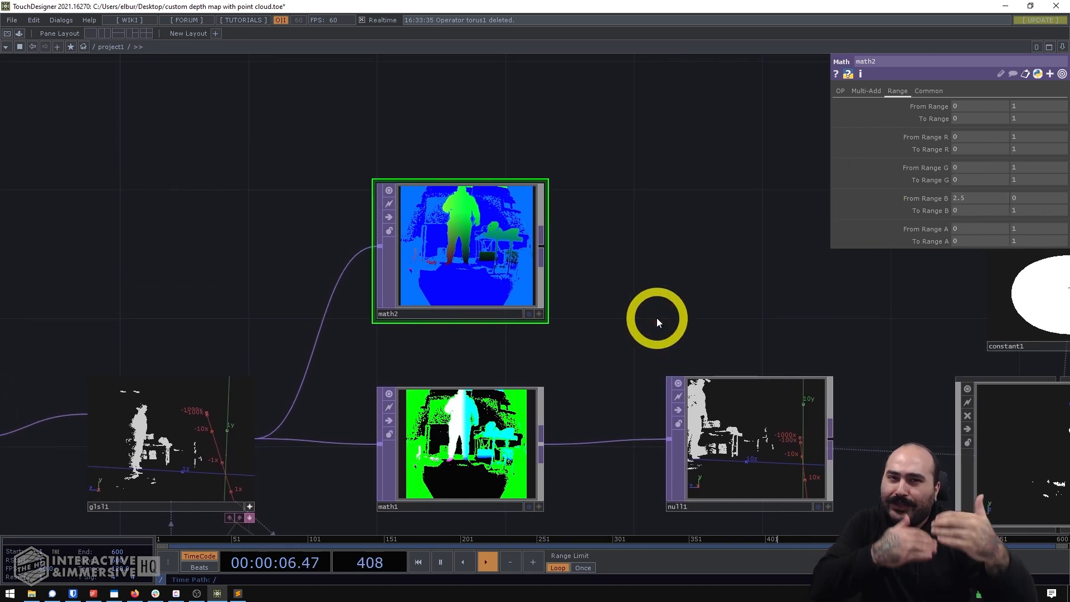
scroll(611, 310, "down", 4)
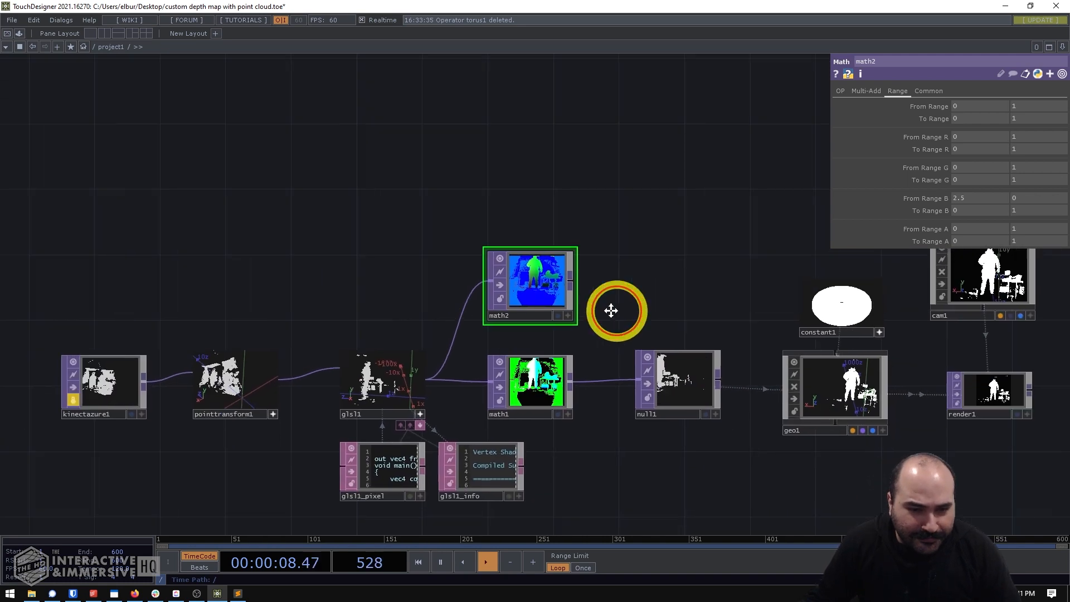
left_click_drag(611, 311, 551, 313)
key("Tab")
type("nul;")
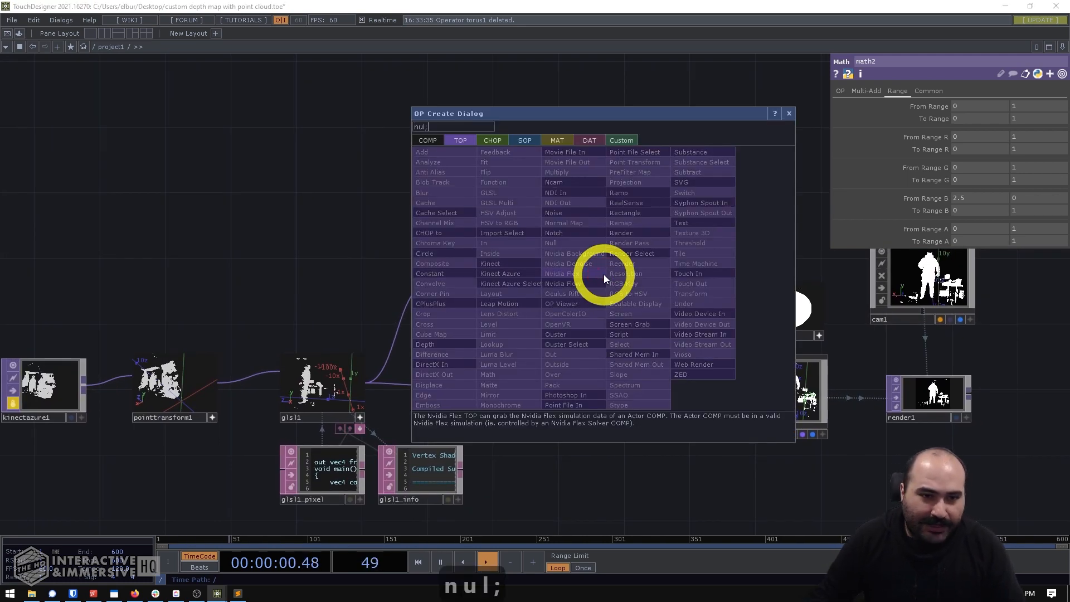
left_click(574, 243)
left_click(617, 293)
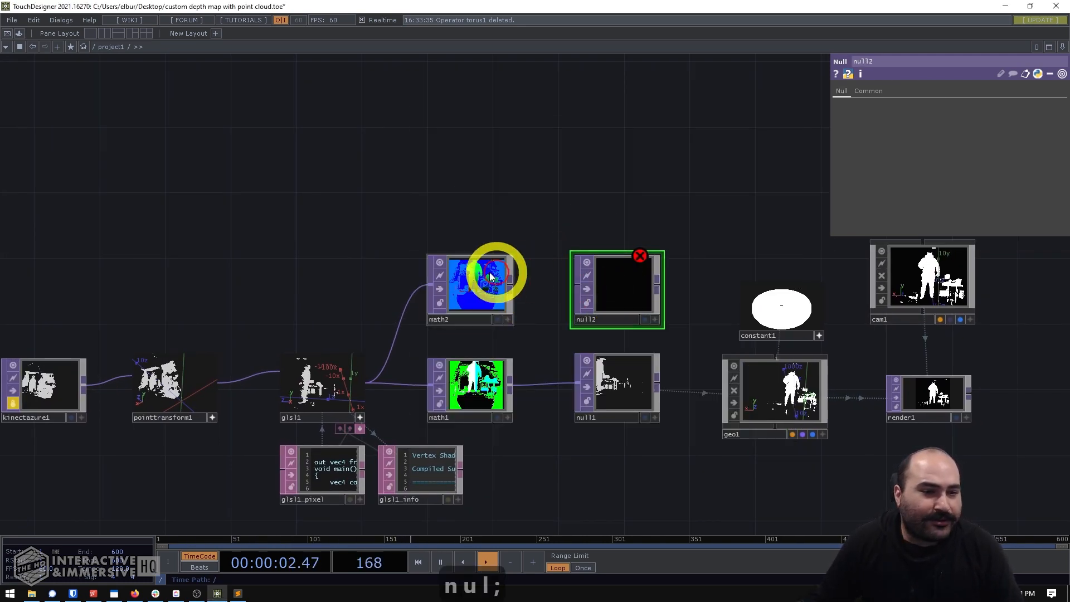
left_click_drag(510, 289, 563, 288)
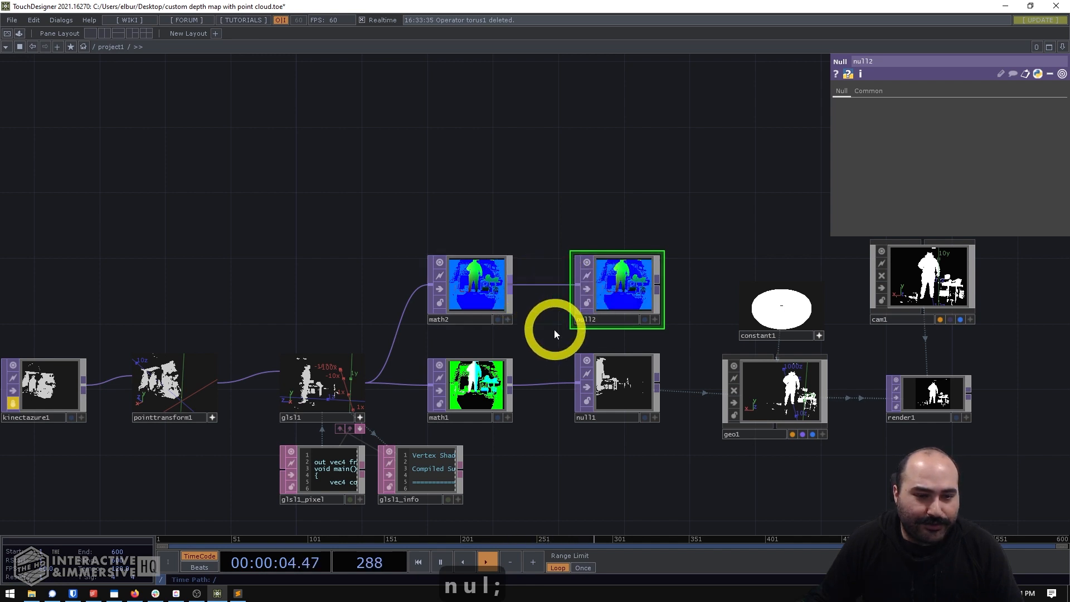
- Assign null2 as the Color OP for geo1's instances
left_click_drag(827, 354, 766, 316)
left_click(727, 370)
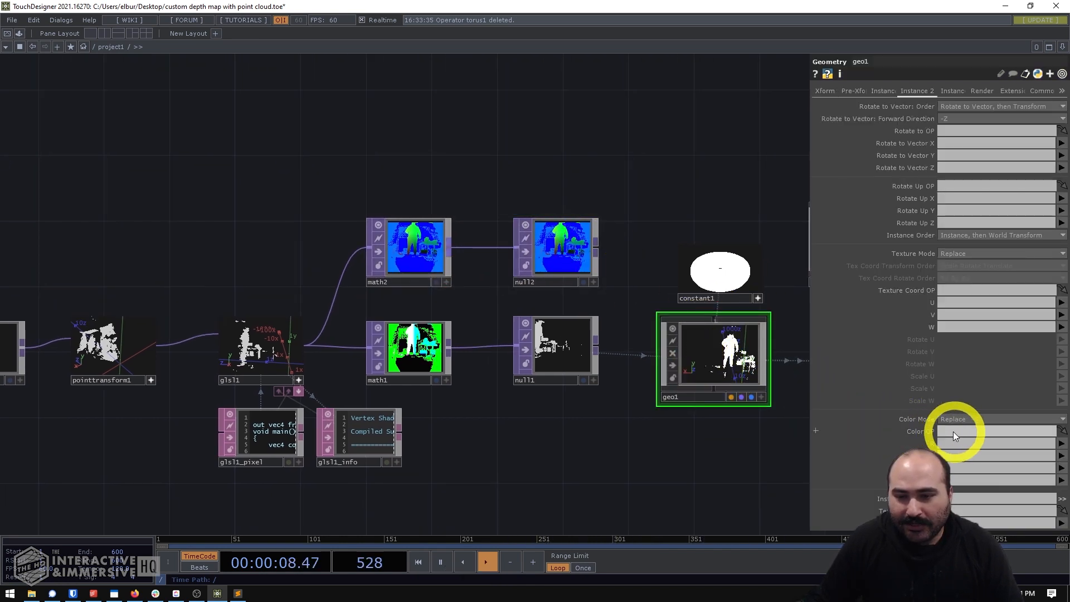
left_click_drag(568, 256, 957, 434)
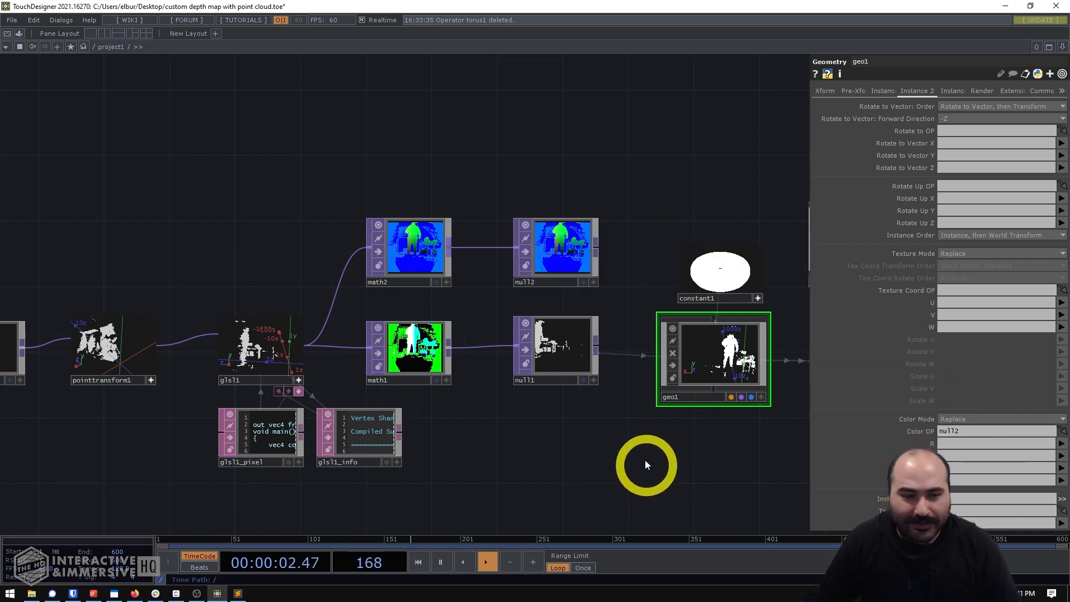
- Set the R, G and B instance color channels of geo1 all to b
left_click_drag(645, 461, 602, 407)
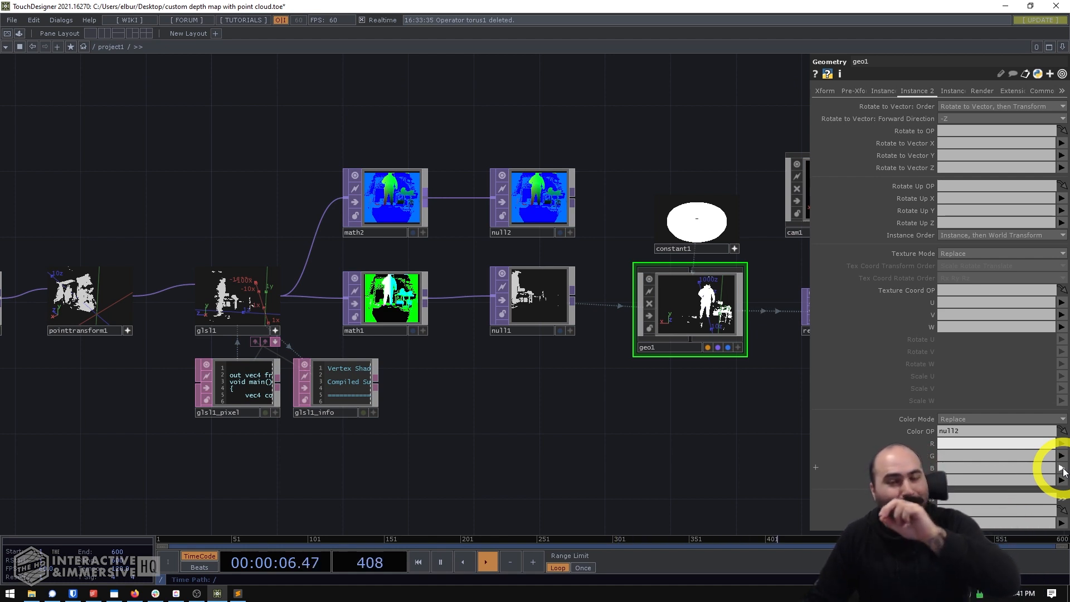
left_click(1062, 444)
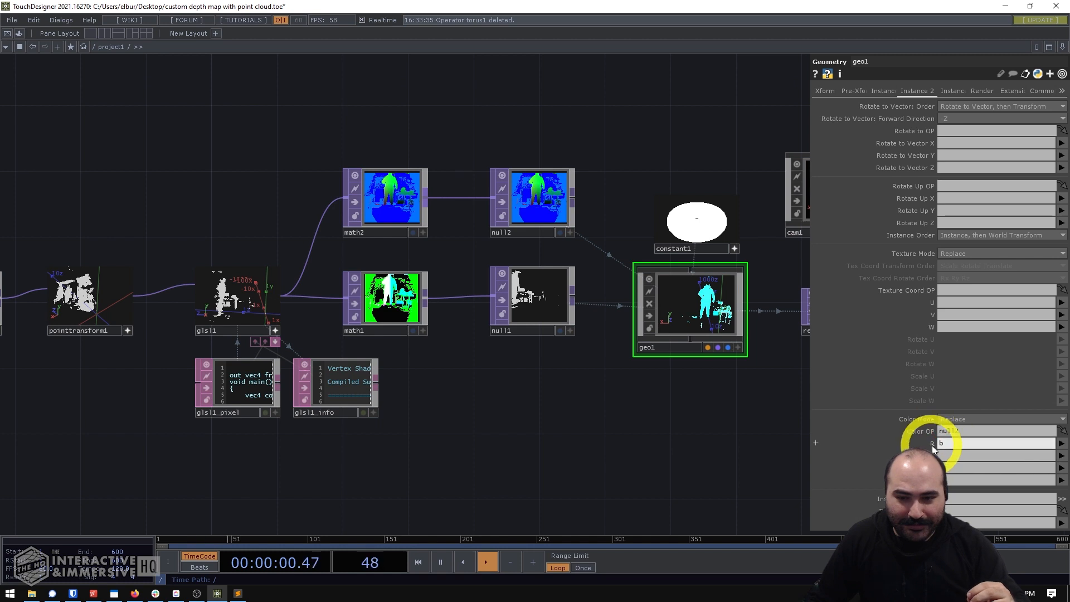
left_click(1059, 456)
left_click(1053, 483)
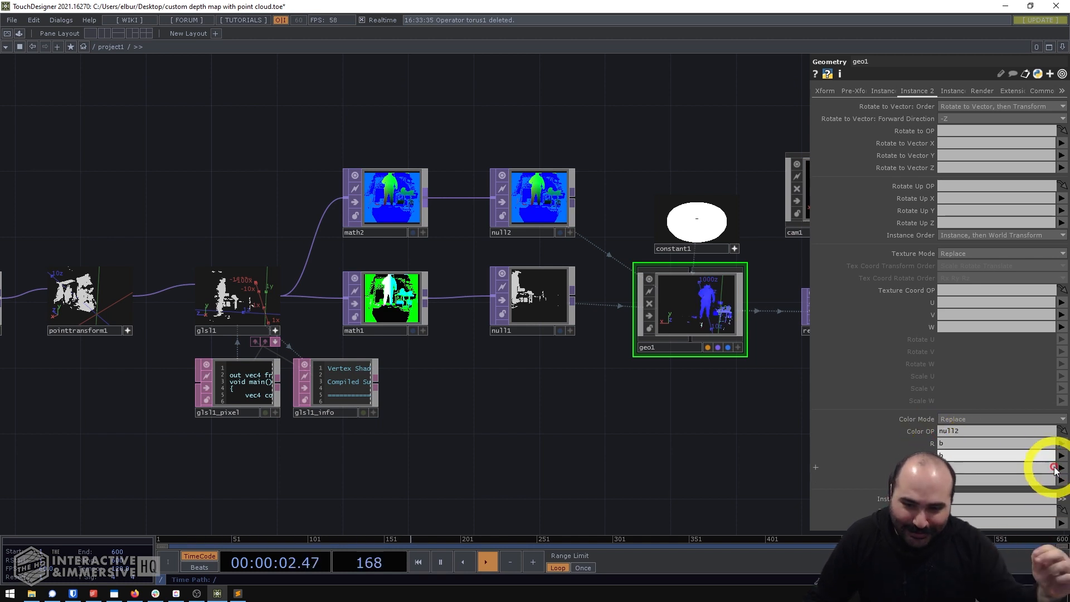
left_click(1061, 469)
left_click(1057, 498)
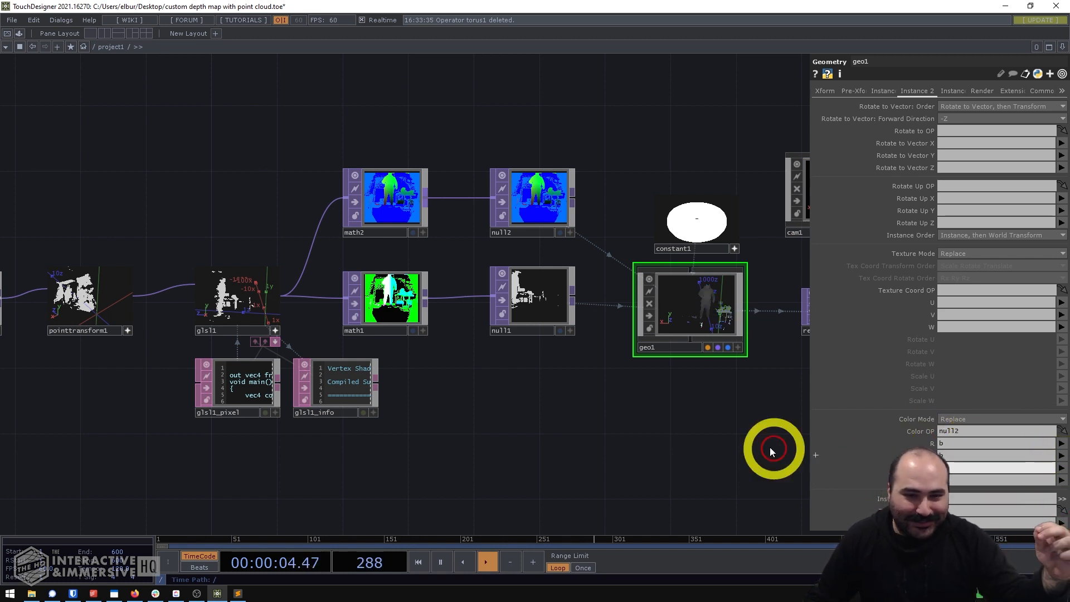
- Inspect the render1 image up close to judge the grayscale depth shading on the figure and furniture
left_click_drag(771, 452, 499, 408)
scroll(608, 274, "up", 4)
scroll(646, 330, "up", 3)
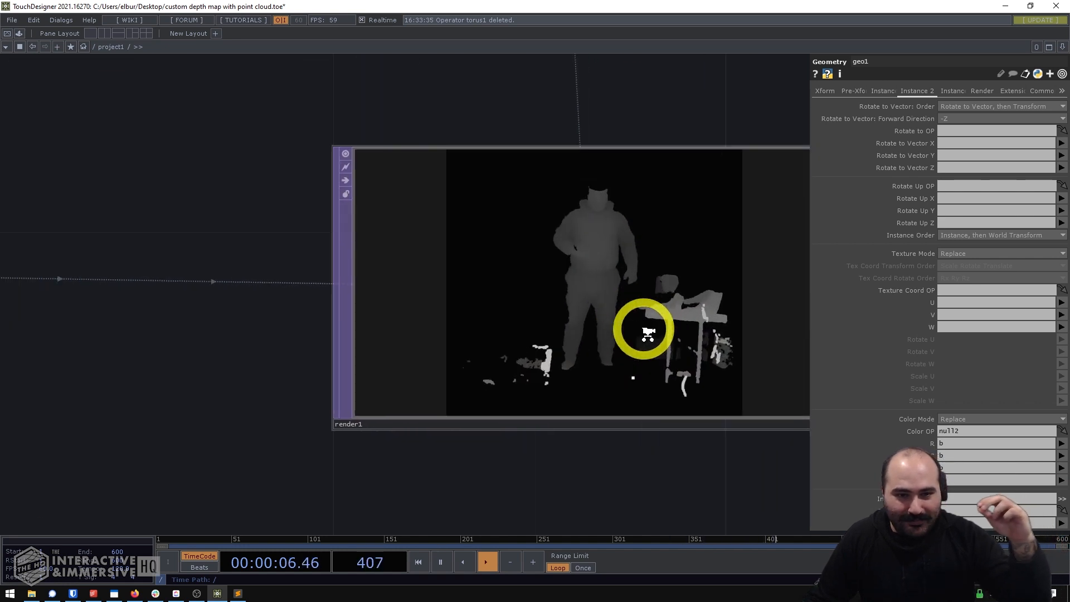
scroll(655, 340, "up", 3)
scroll(630, 365, "down", 2)
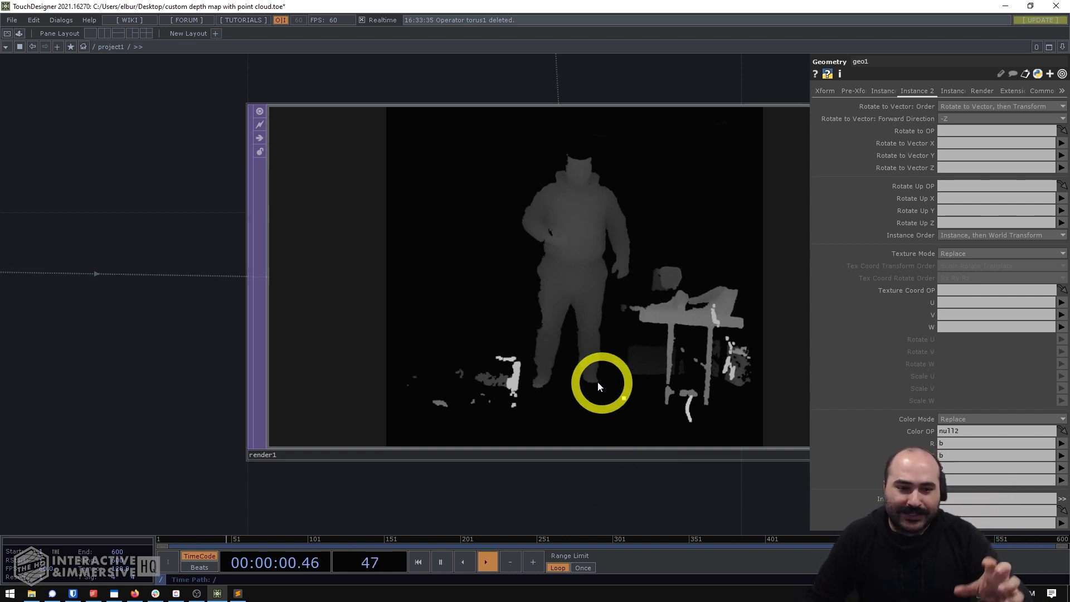
scroll(630, 435, "down", 5)
scroll(618, 457, "down", 3)
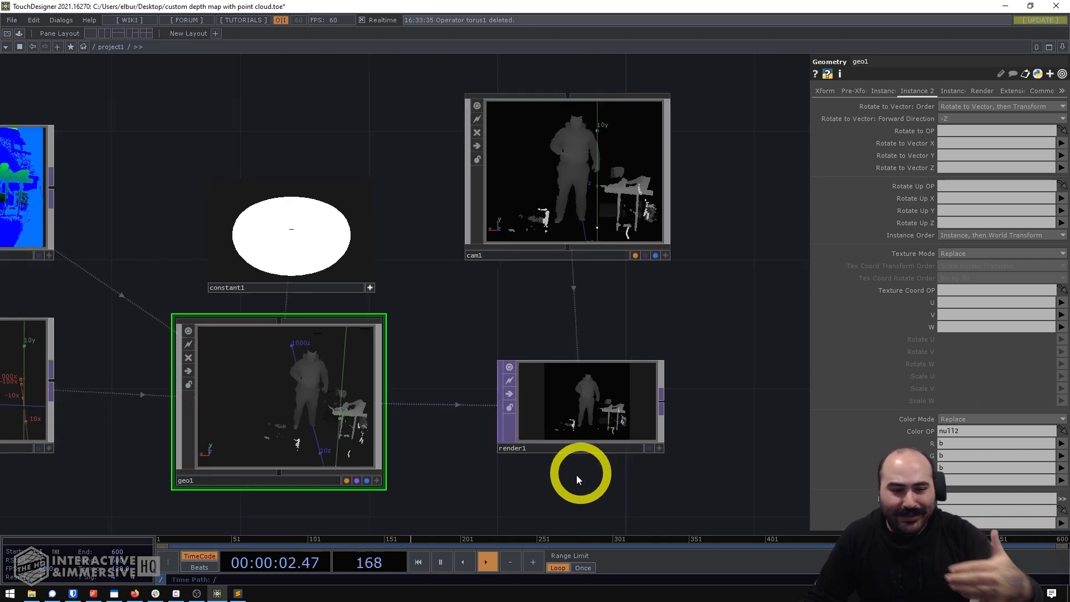
- Examine null1's point cloud from different angles and look back along the network to glsl1
left_click_drag(630, 469, 864, 438)
left_click_drag(243, 430, 544, 414)
scroll(535, 401, "up", 4)
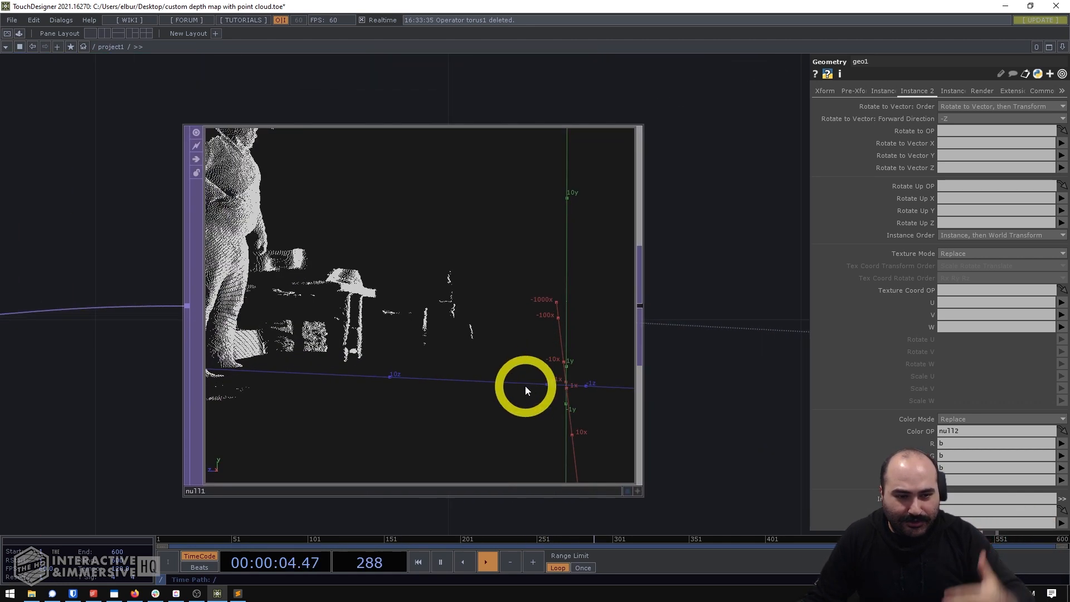
left_click(452, 382)
key("a")
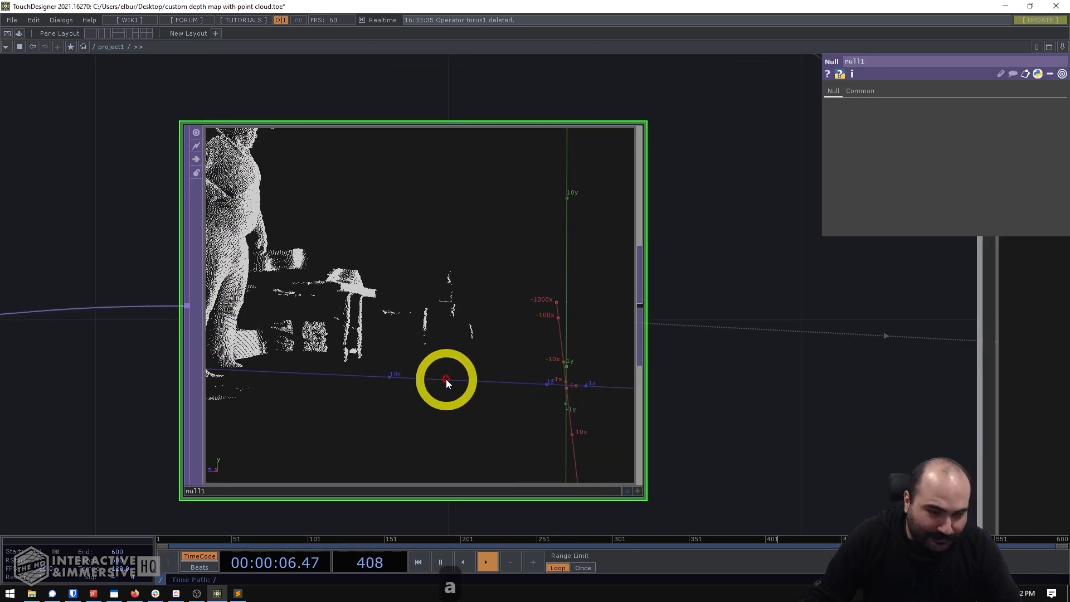
mouse_move(446, 380)
left_mouse_down()
mouse_move(463, 385)
mouse_move(449, 409)
mouse_move(461, 407)
left_mouse_up()
left_click_drag(409, 361, 393, 386)
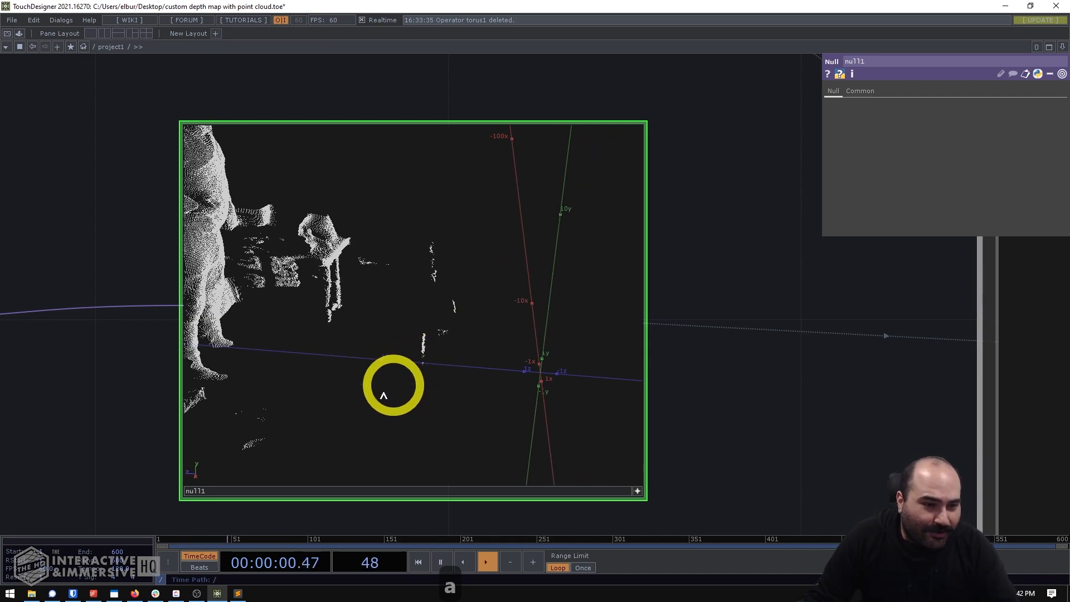
mouse_move(153, 354)
left_mouse_down()
mouse_move(580, 318)
mouse_move(600, 300)
left_mouse_up()
left_click_drag(356, 324, 726, 303)
scroll(505, 263, "down", 5)
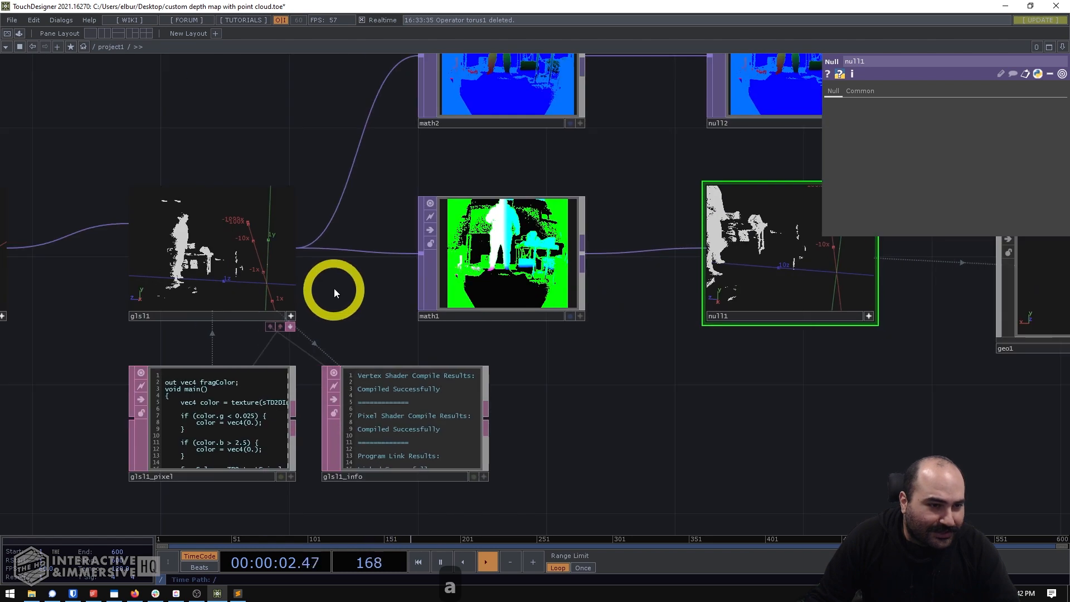
- Inspect glsl1's filtered point cloud up close from the side
left_click_drag(333, 289, 606, 291)
scroll(467, 170, "up", 5)
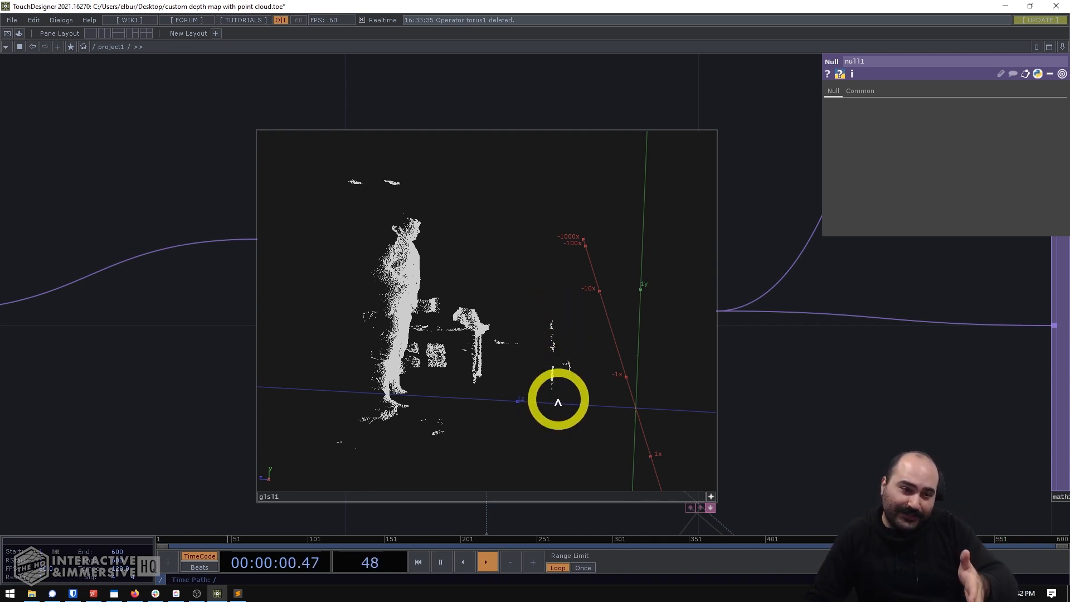
left_click_drag(720, 386, 654, 390)
scroll(689, 383, "down", 6)
- Set the upper From Range B value of math2 to 1.9 while judging the depth shading in an enlarged render1
left_click_drag(604, 239, 360, 248)
left_click(632, 206)
scroll(633, 205, "up", 3)
left_click_drag(697, 145, 453, 127)
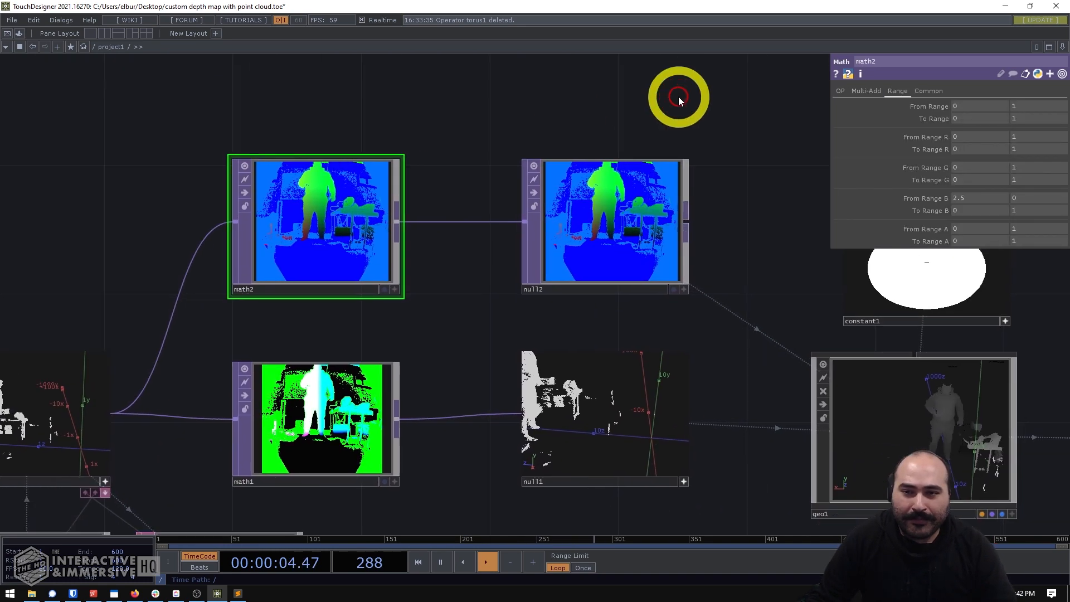
left_click_drag(679, 97, 575, 107)
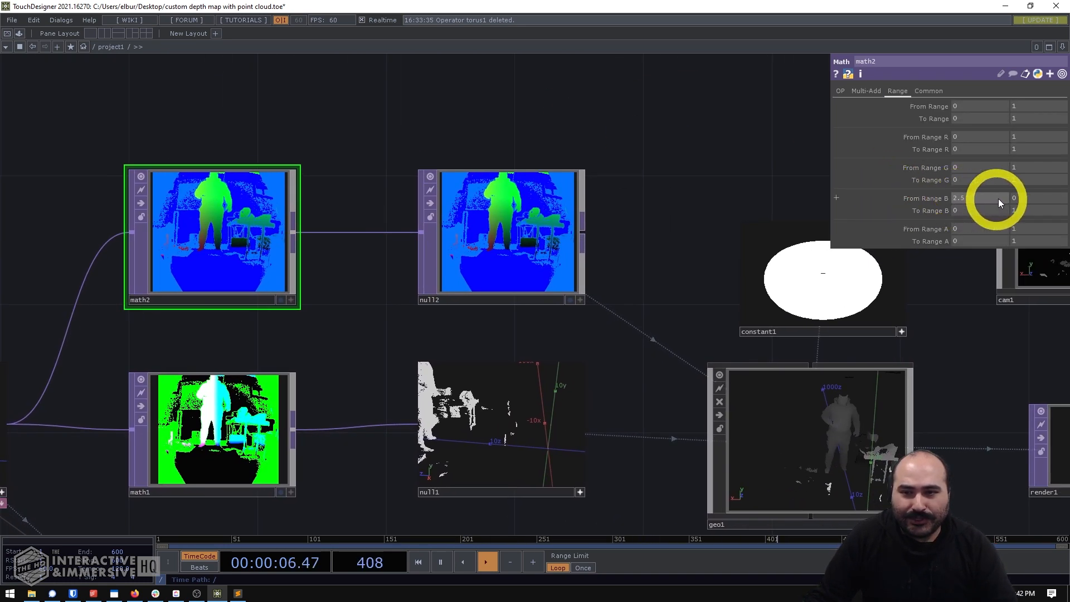
left_click_drag(934, 299, 628, 218)
left_click_drag(841, 349, 683, 306)
scroll(684, 311, "up", 2)
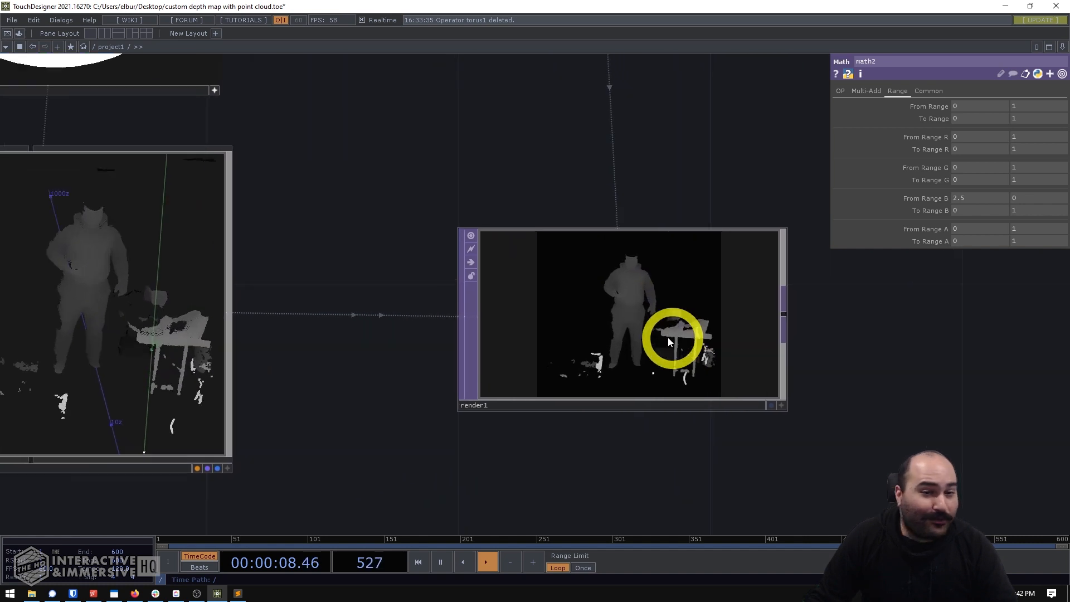
scroll(682, 320, "up", 2)
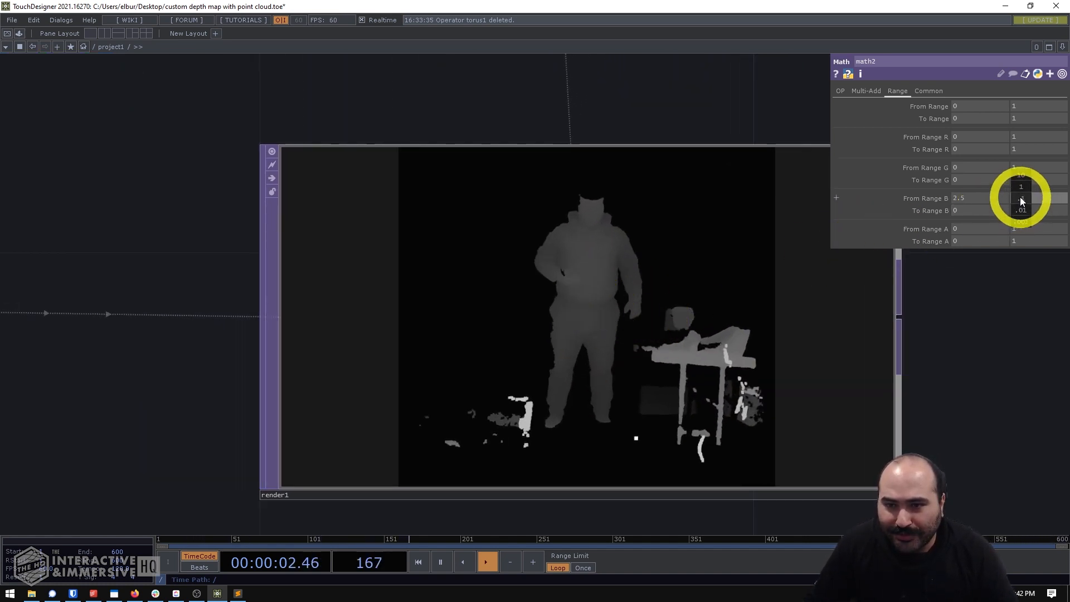
mouse_move(1022, 200)
middle_mouse_down()
mouse_move(1054, 186)
mouse_move(1022, 182)
middle_mouse_up()
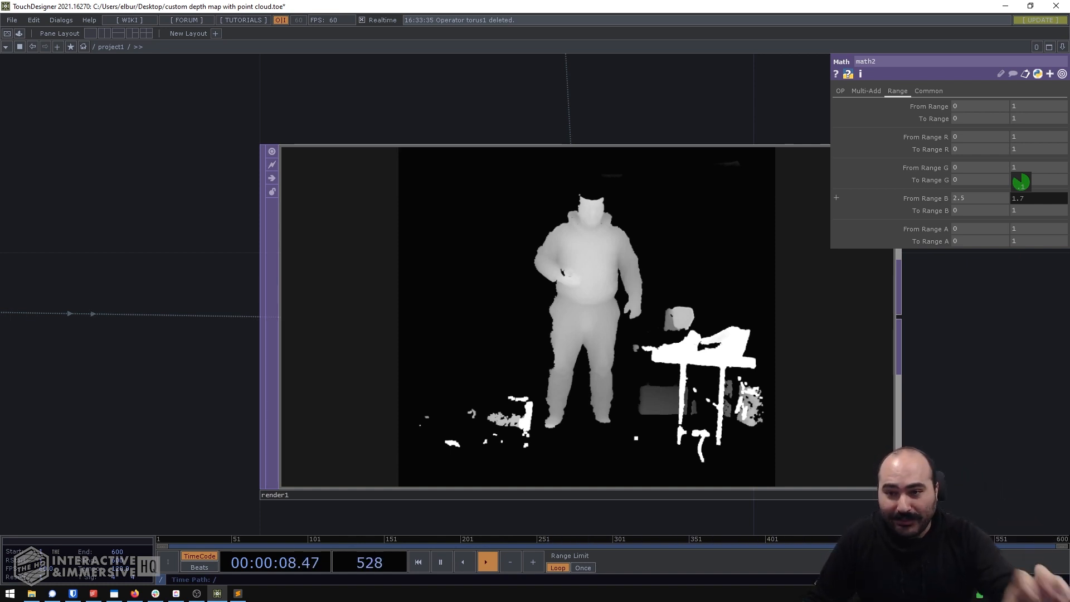
mouse_move(1021, 183)
left_mouse_down()
mouse_move(1012, 182)
mouse_move(1032, 182)
left_mouse_up()
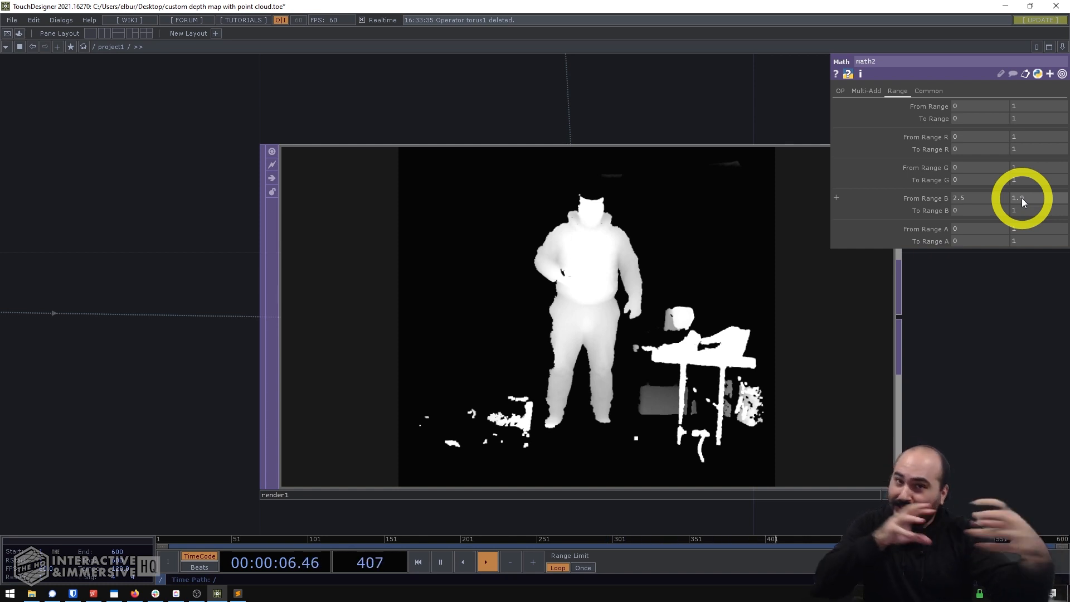
middle_click_drag(1022, 198, 565, 184)
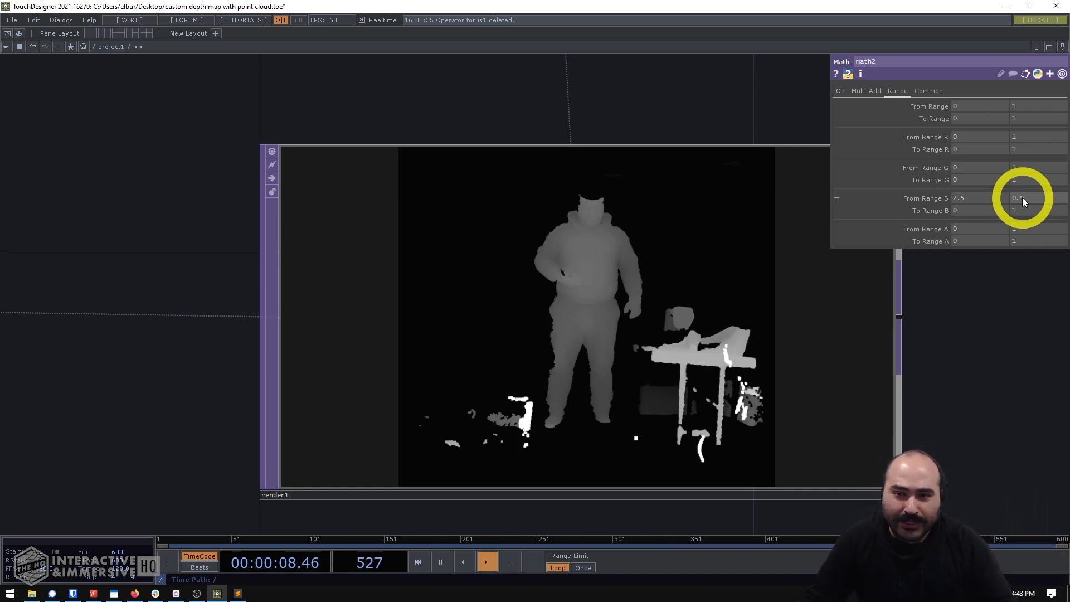
mouse_move(1024, 199)
middle_mouse_down()
mouse_move(1069, 201)
mouse_move(1023, 198)
middle_mouse_up()
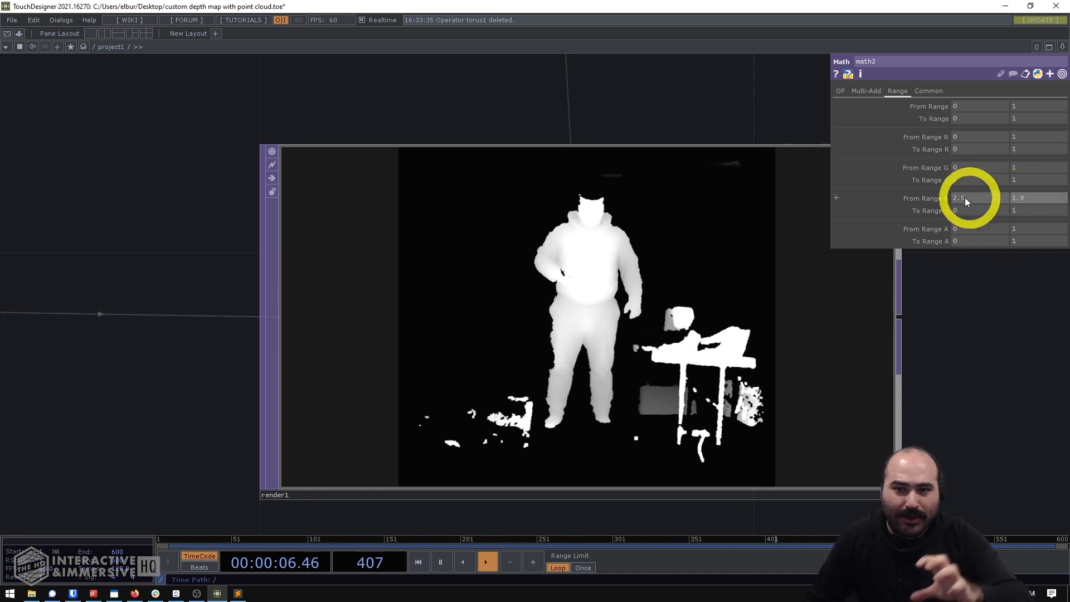
- Inspect the render1 depth map up close and compare it with the nodes that feed it
left_click(597, 329)
scroll(684, 374, "up", 3)
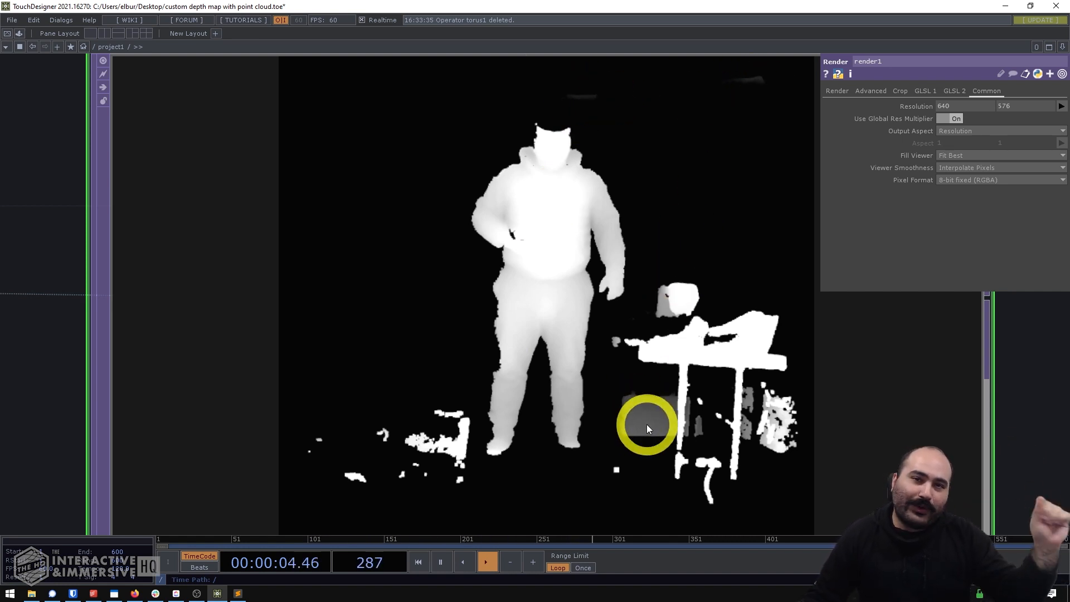
scroll(634, 421, "down", 3)
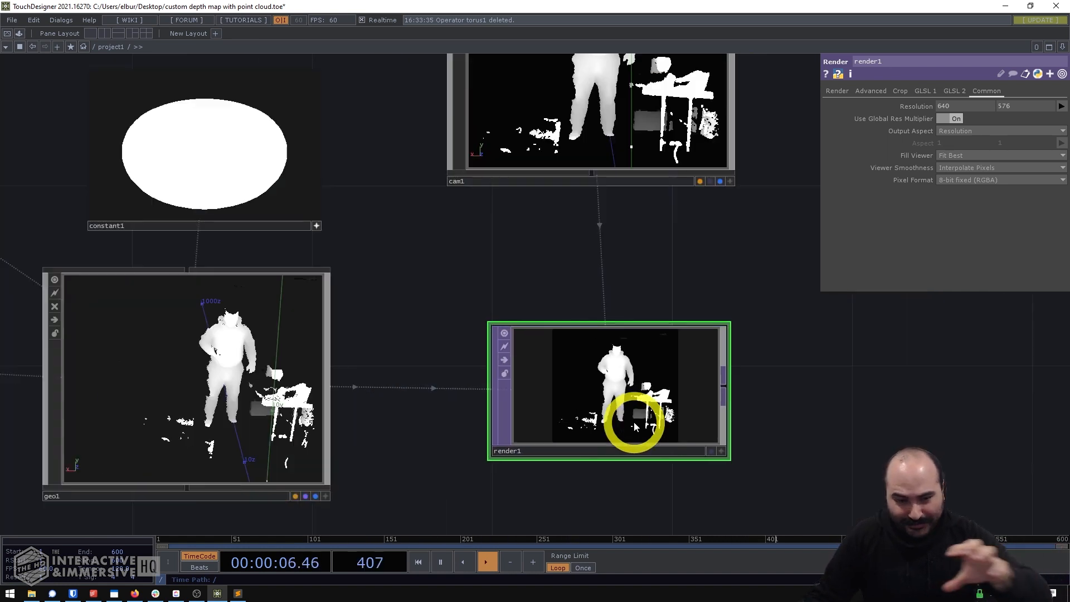
scroll(628, 479, "up", 5)
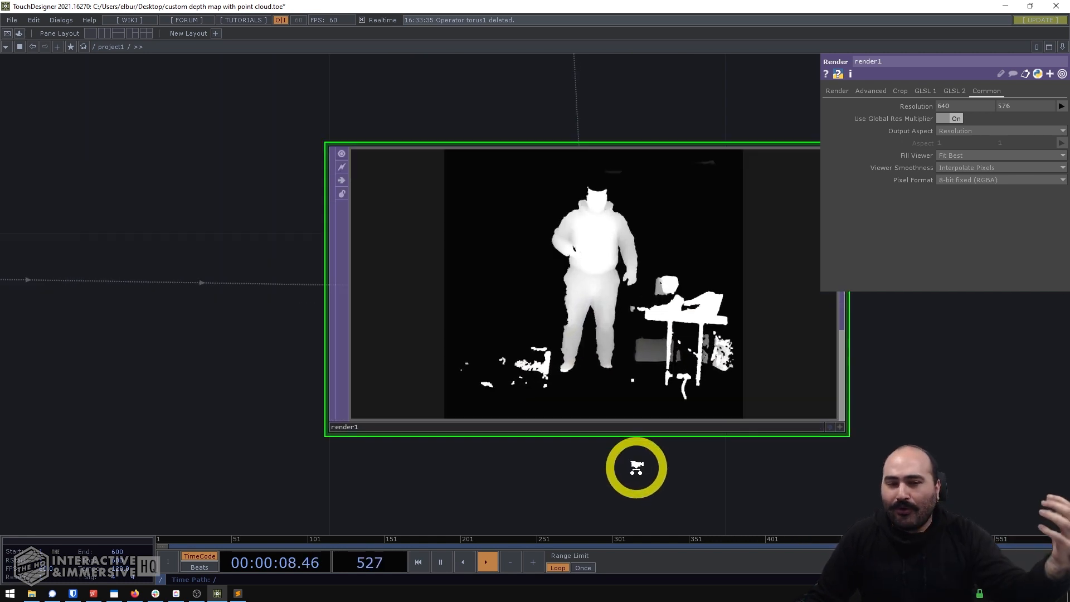
scroll(637, 464, "down", 6)
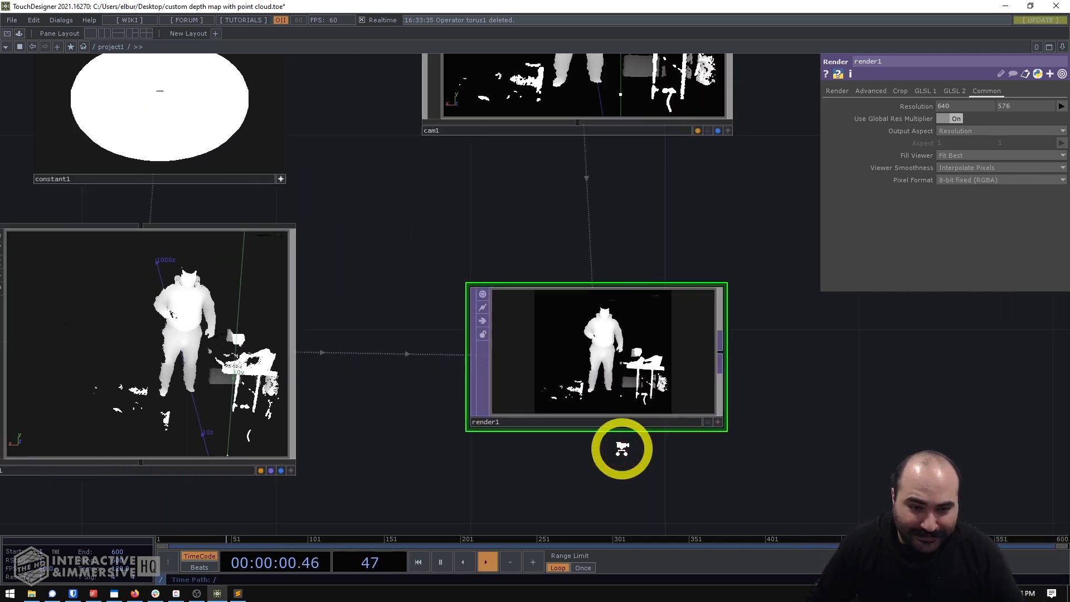
left_click_drag(621, 448, 852, 445)
scroll(653, 449, "down", 5)
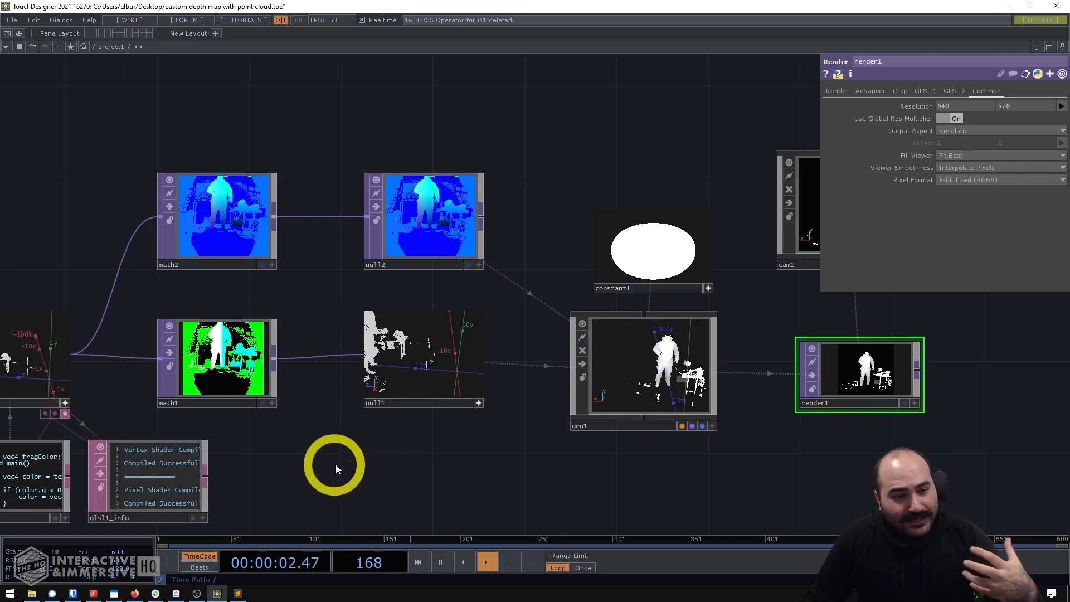
- Examine the raw kinectazure1 point cloud up close and rotate it to a side view
left_click_drag(336, 465, 695, 425)
left_click_drag(154, 216, 516, 219)
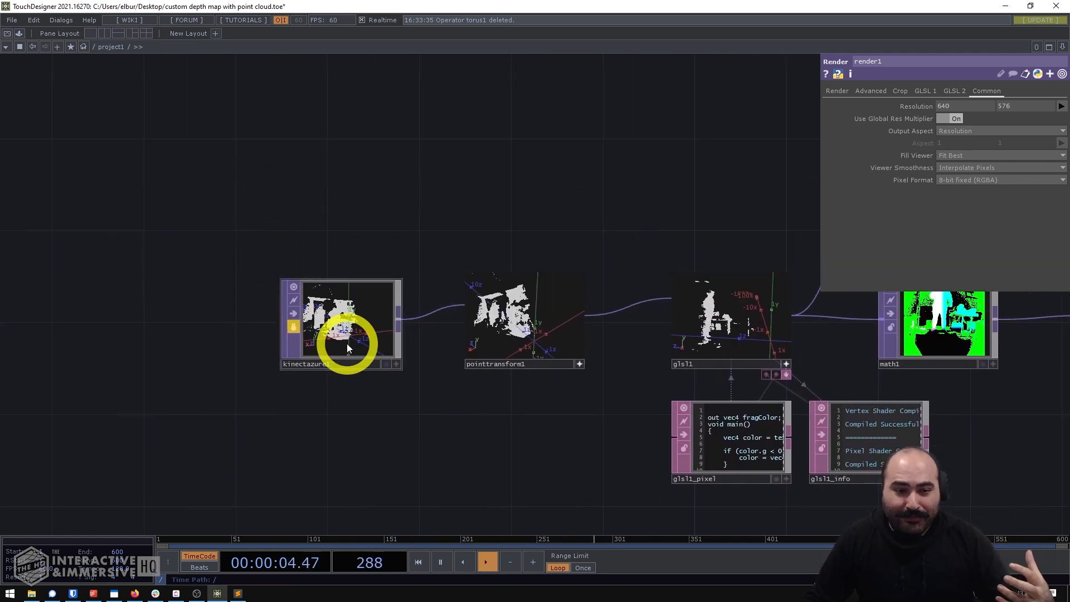
scroll(347, 343, "up", 1)
scroll(346, 343, "up", 3)
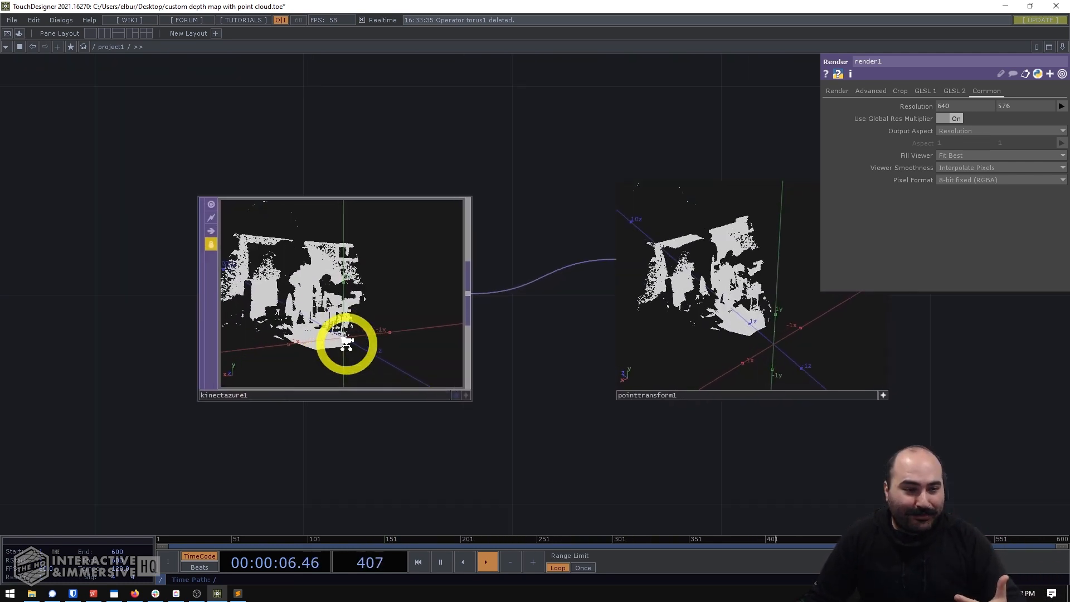
scroll(346, 344, "up", 3)
left_click_drag(327, 456, 490, 487)
scroll(426, 287, "up", 2)
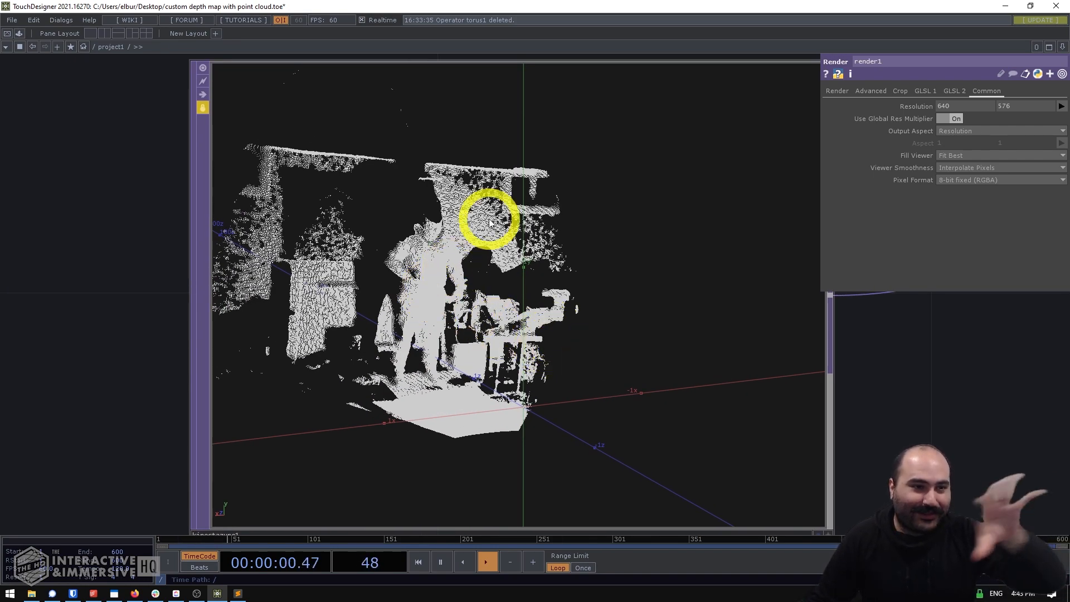
left_click(432, 366)
left_click_drag(432, 366, 540, 341)
left_click_drag(856, 363, 588, 329)
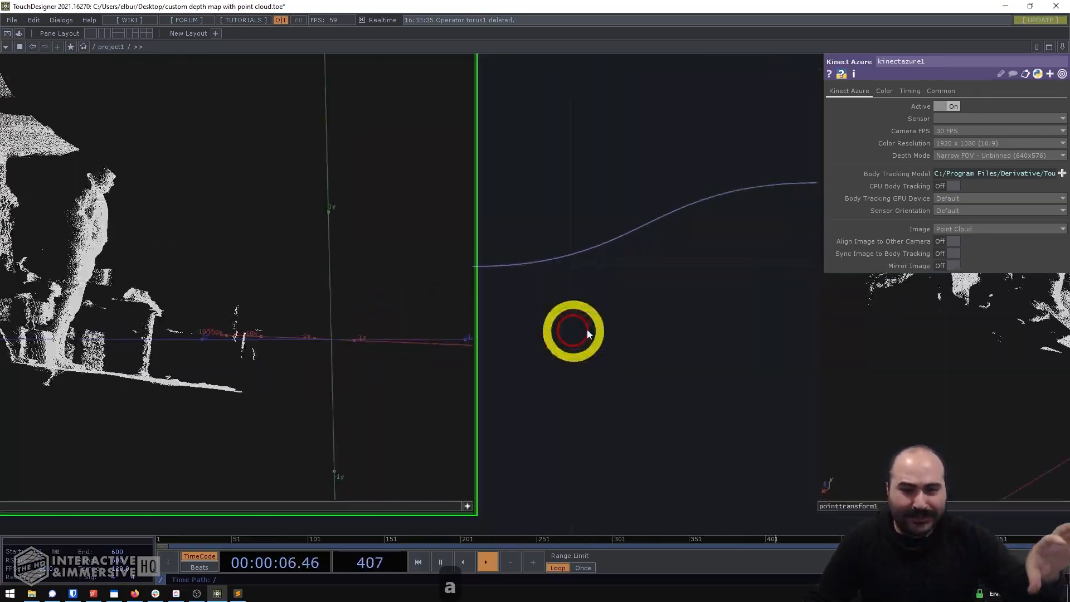
- Review the chain from pointtransform1 and glsl1 through the math and null nodes to geo1's colored instances
scroll(587, 329, "down", 5)
left_click_drag(872, 464, 361, 428)
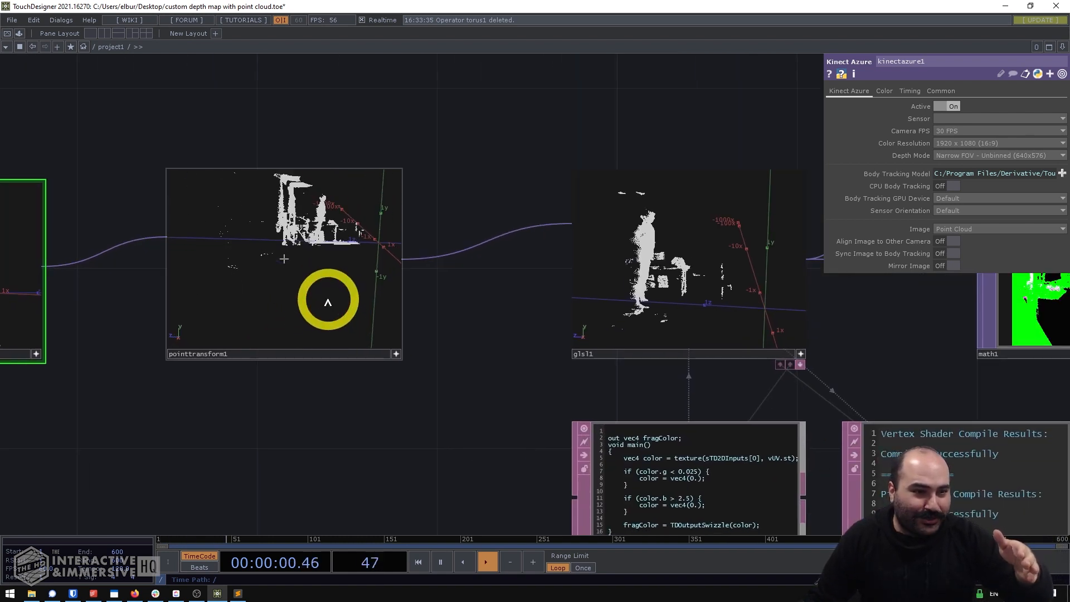
left_click_drag(712, 360, 502, 380)
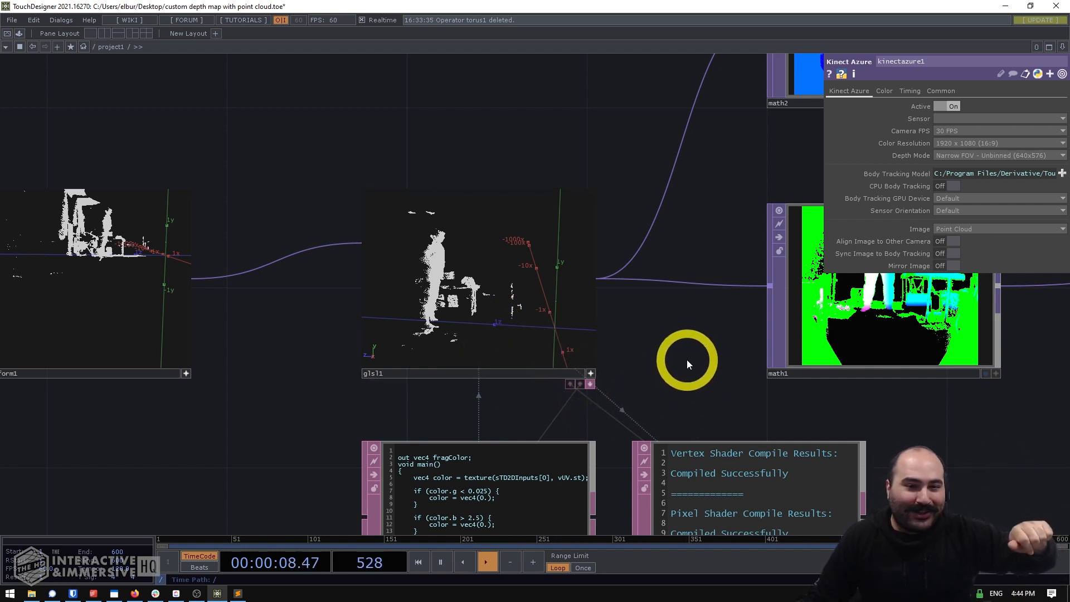
scroll(687, 359, "down", 6)
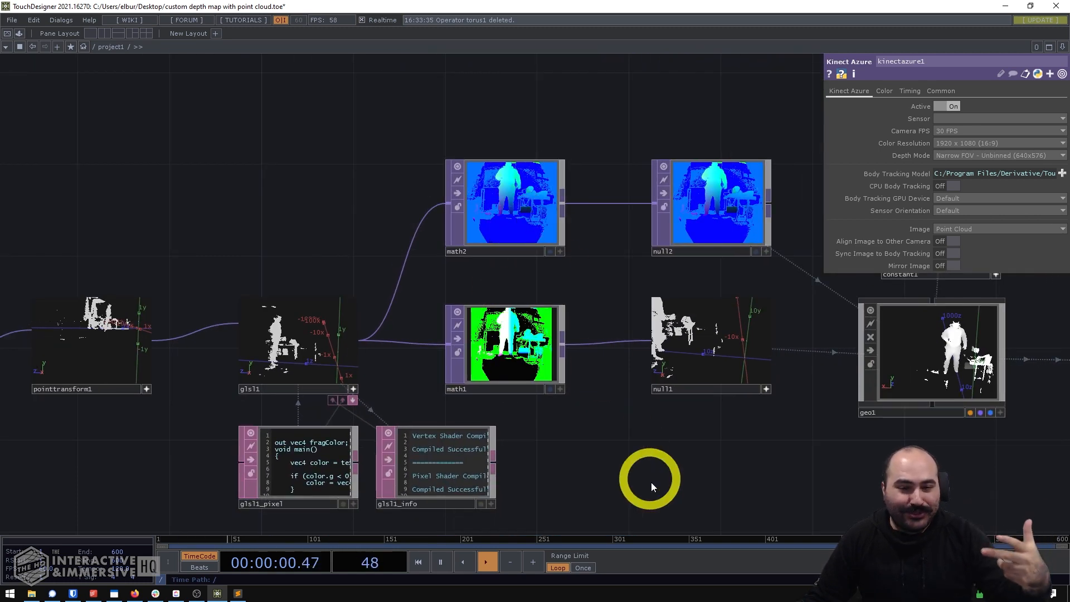
left_click_drag(675, 456, 416, 438)
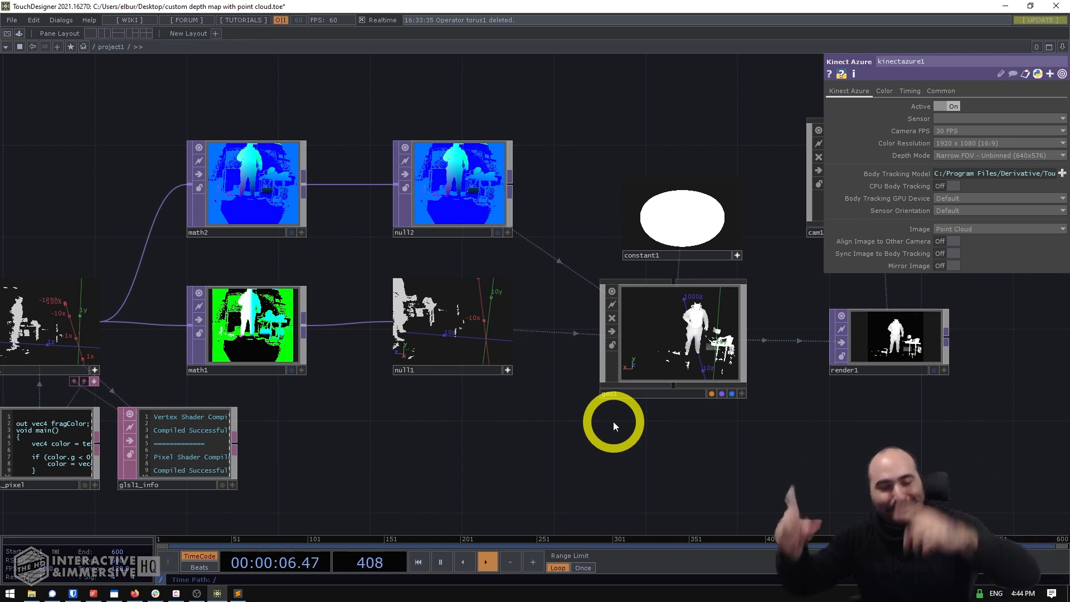
left_click(697, 350)
scroll(725, 334, "up", 5)
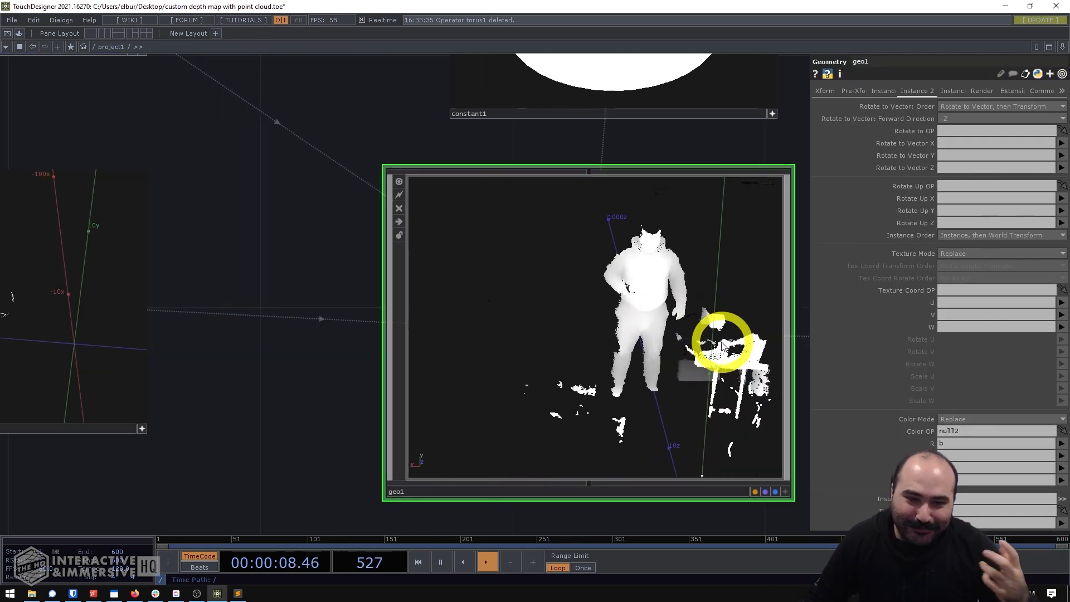
scroll(722, 341, "down", 2)
scroll(722, 341, "down", 4)
- Review math2's range settings and examine the resulting render1 depth map up close
left_click(259, 160)
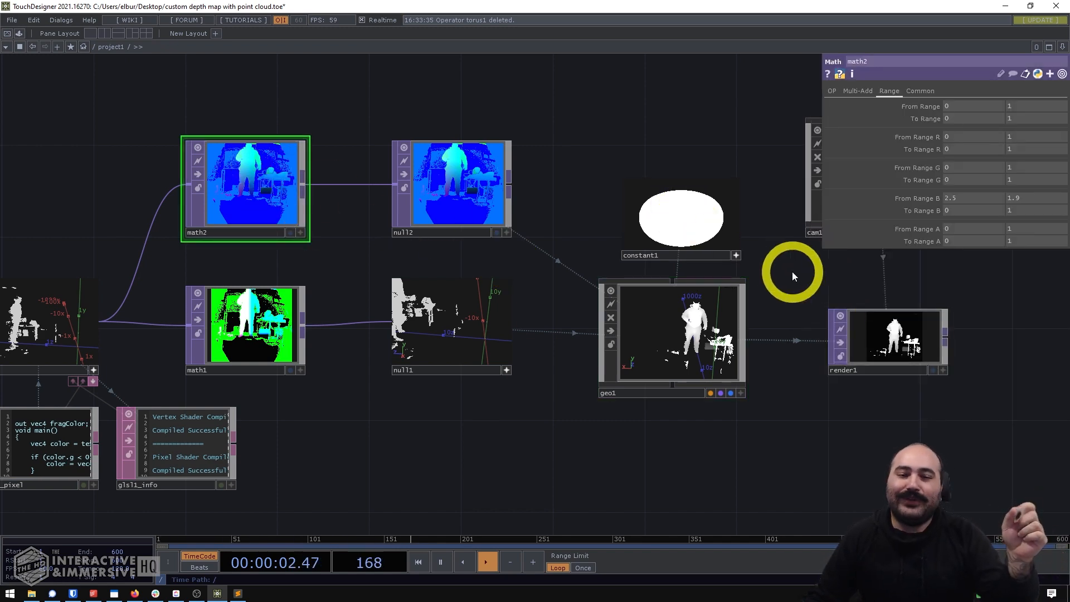
scroll(624, 252, "up", 8)
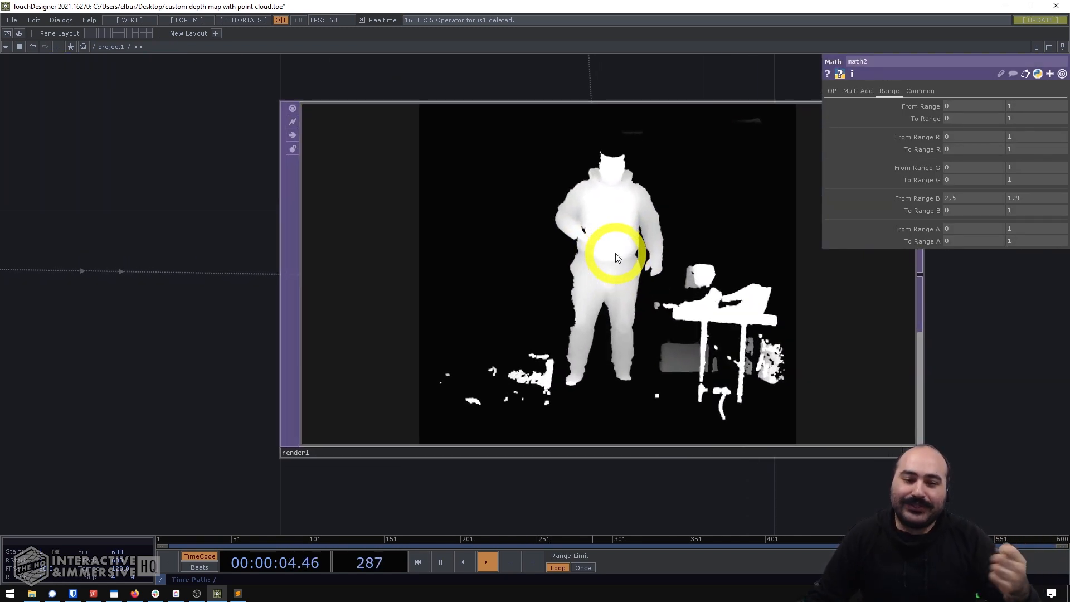
scroll(734, 299, "up", 3)
scroll(745, 293, "down", 2)
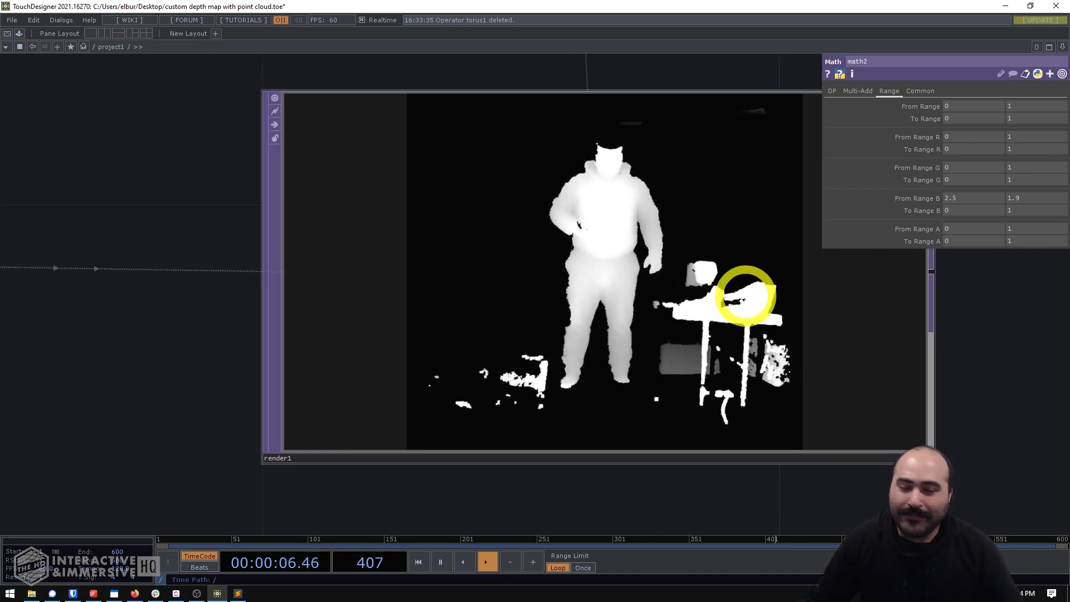
scroll(746, 295, "down", 1)
left_click_drag(699, 490, 632, 504)
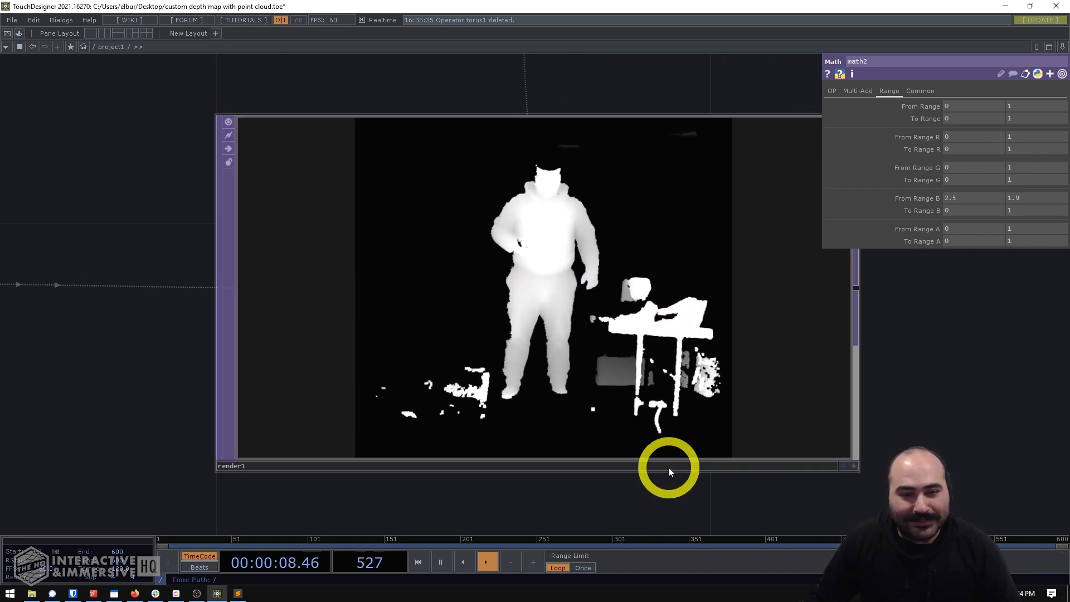